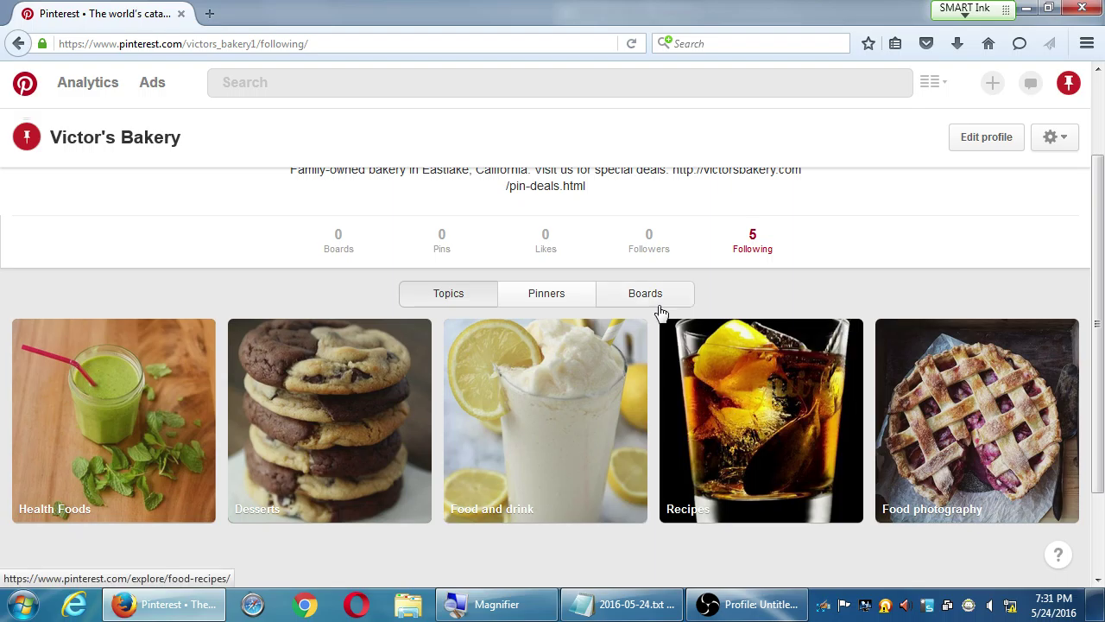
Show the Victor's Bakery profile's boards and start creating a new board
{"action": "left_click", "coordinate": [340, 252]}
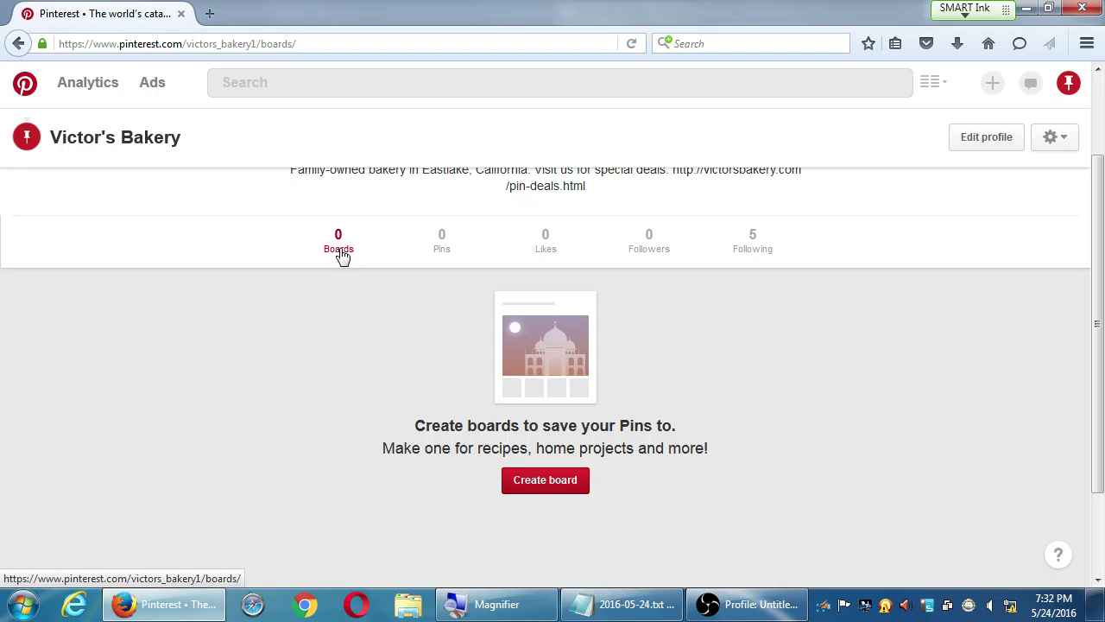
{"action": "left_click", "coordinate": [530, 482]}
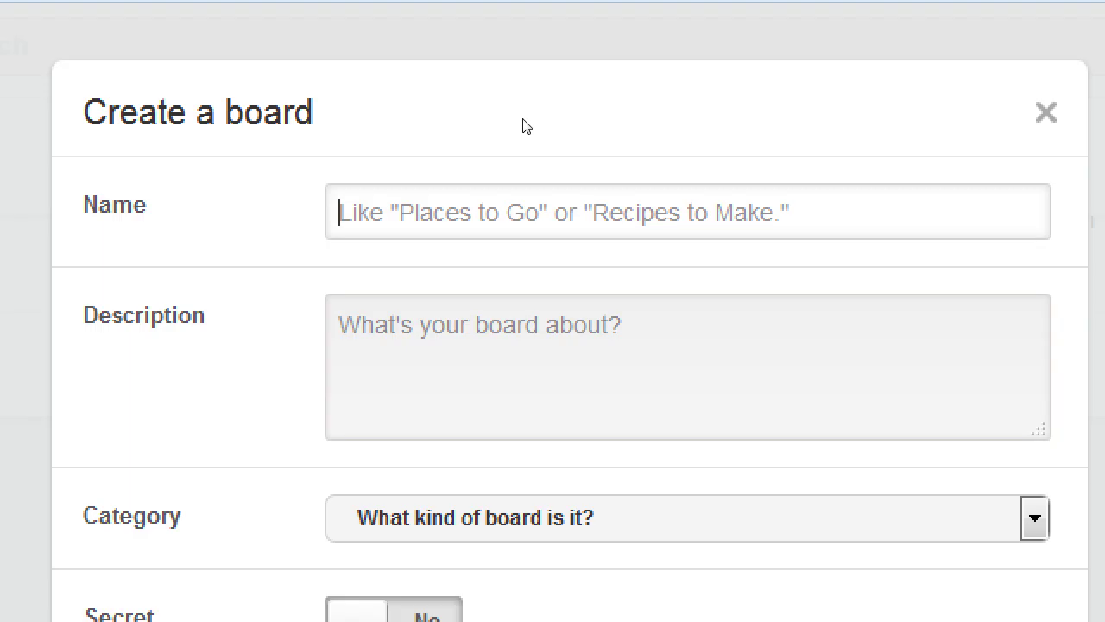
{"action": "type", "text": "Cookies"}
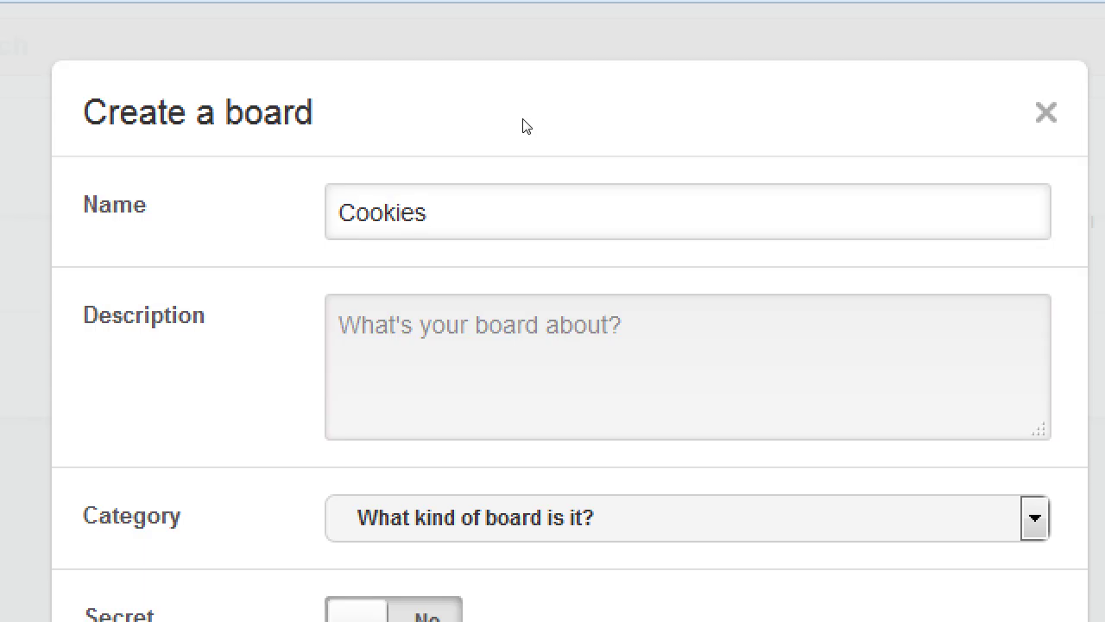
{"action": "key", "text": "BackSpace"}
{"action": "key", "text": "BackSpace"}
{"action": "key", "text": "BackSpace"}
{"action": "key", "text": "BackSpace"}
{"action": "key", "text": "BackSpace"}
{"action": "key", "text": "BackSpace"}
{"action": "key", "text": "BackSpace"}
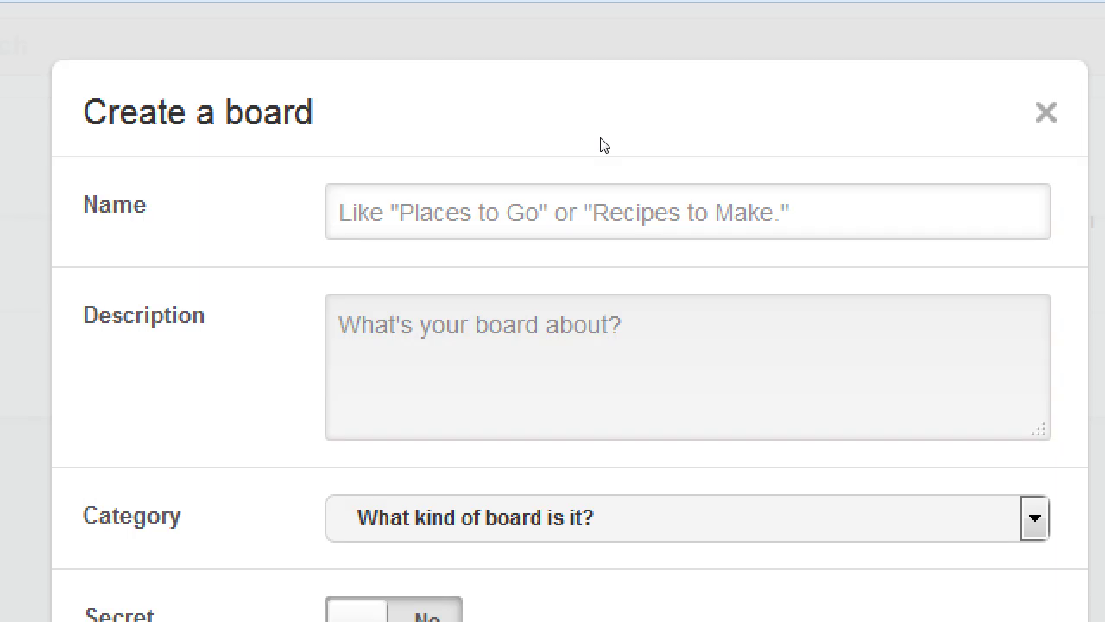
Name the new board "DIY Kid-Friendly Recipes"
{"action": "type", "text": "D"}
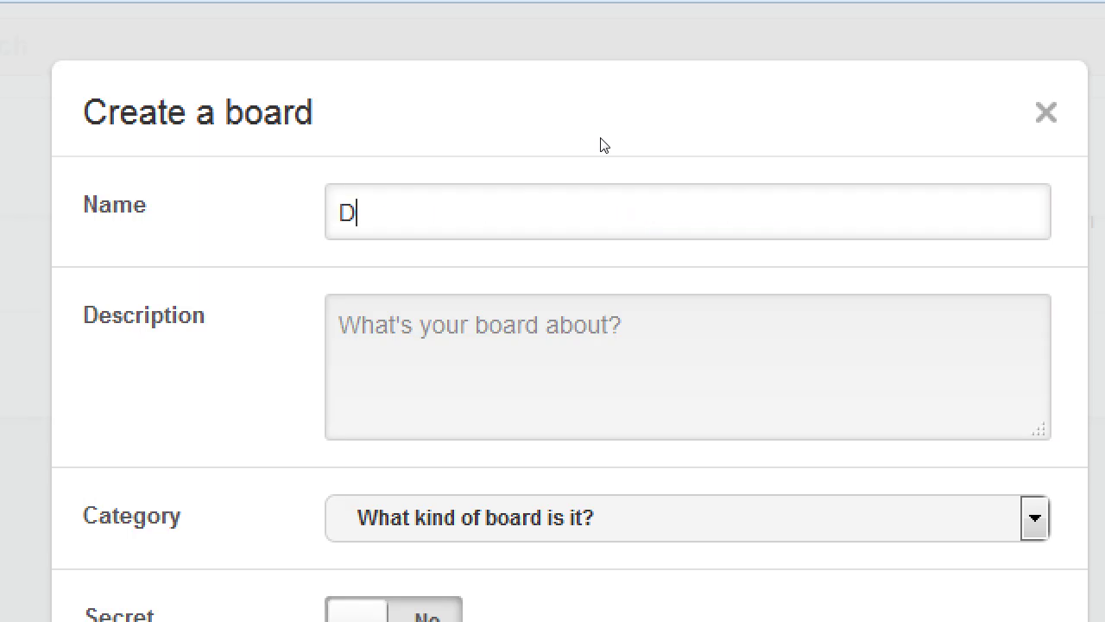
{"action": "type", "text": "IY Kid-Frien"}
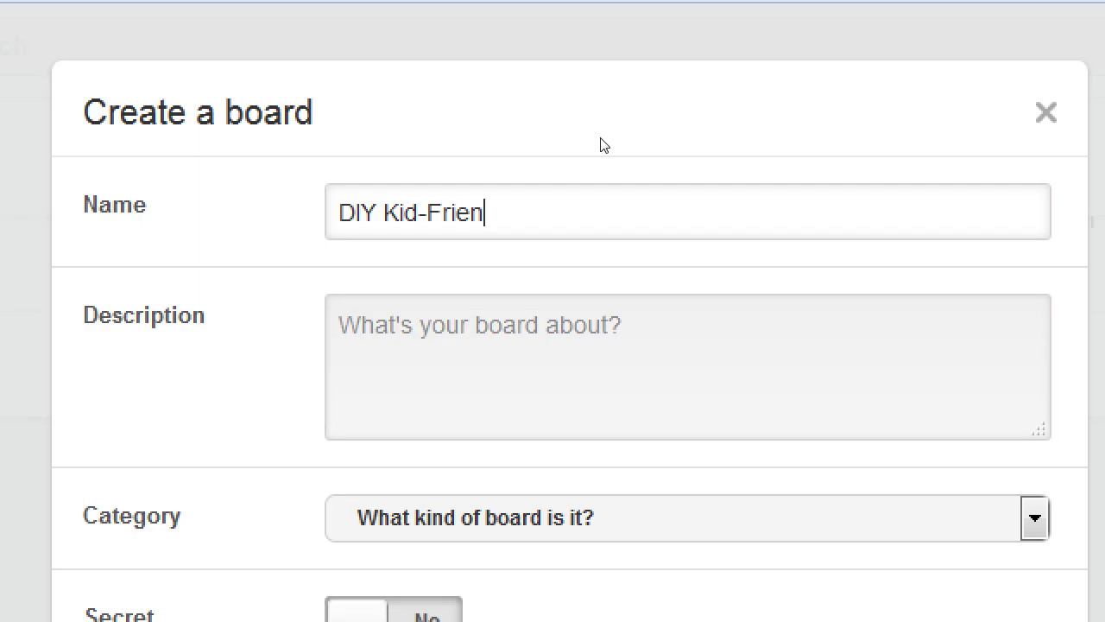
{"action": "type", "text": "dly Recipes"}
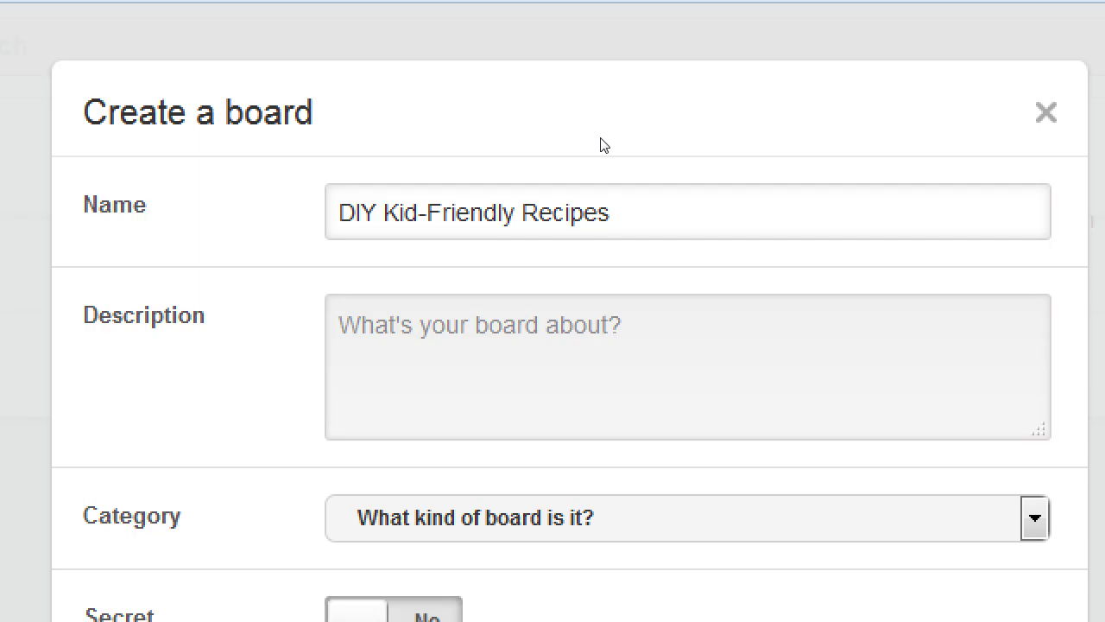
{"action": "key", "text": "Tab"}
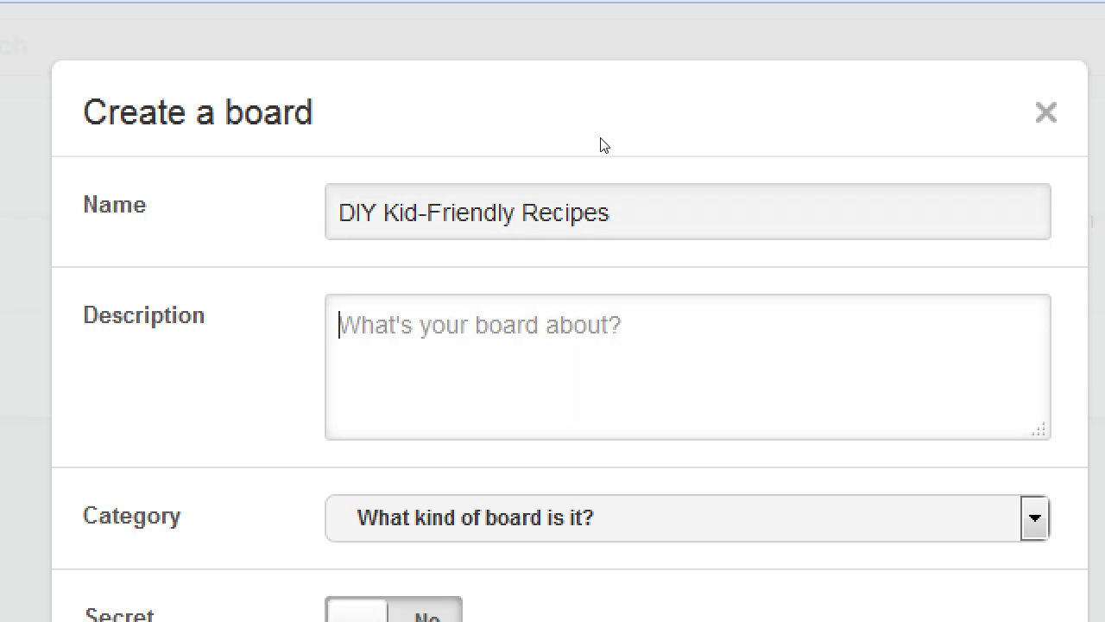
{"action": "type", "text": "kdj dfkjdf dfkdfj kdfjdf k"}
{"action": "key", "text": "ctrl+a"}
{"action": "key", "text": "ctrl+c"}
{"action": "key", "text": "Right"}
{"action": "key", "text": "ctrl+v"}
{"action": "key", "text": "ctrl+v"}
{"action": "key", "text": "ctrl+v"}
{"action": "key", "text": "ctrl+v"}
{"action": "key", "text": "ctrl+v"}
{"action": "key", "text": "ctrl+v"}
{"action": "key", "text": "ctrl+v"}
{"action": "key", "text": "ctrl+v"}
{"action": "key", "text": "ctrl+v"}
{"action": "key", "text": "ctrl+v"}
{"action": "key", "text": "ctrl+v"}
{"action": "key", "text": "ctrl+v"}
{"action": "key", "text": "ctrl+v"}
{"action": "key", "text": "ctrl+v"}
{"action": "key", "text": "ctrl+v"}
{"action": "key", "text": "ctrl+v"}
{"action": "key", "text": "ctrl+v"}
{"action": "key", "text": "ctrl+v"}
{"action": "key", "text": "ctrl+v"}
{"action": "key", "text": "ctrl+v"}
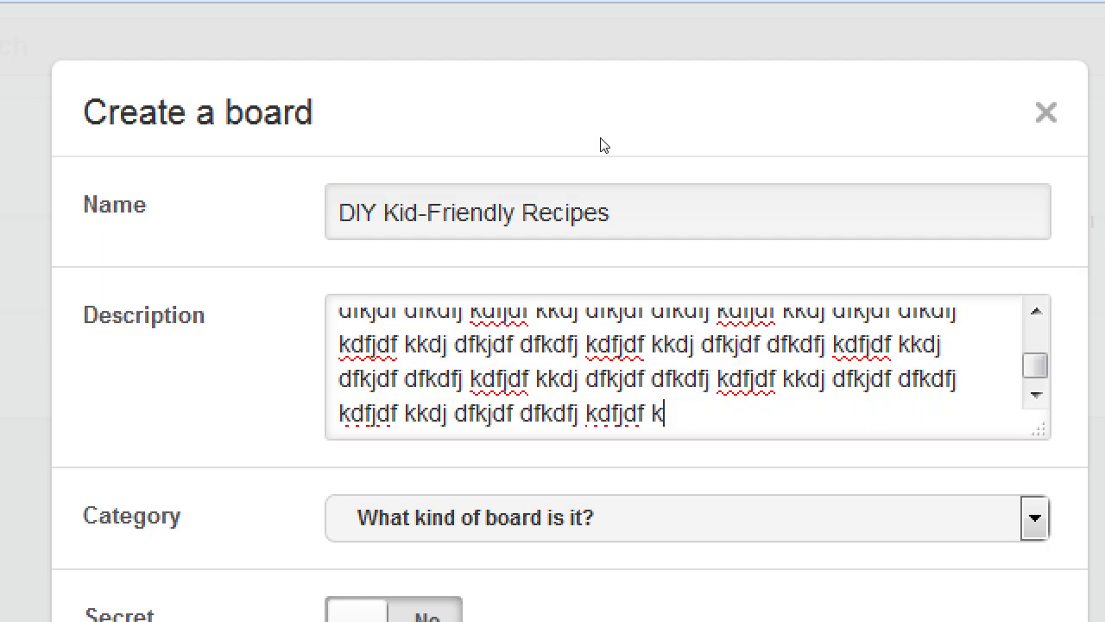
{"action": "key", "text": "ctrl+a"}
{"action": "key", "text": "BackSpace"}
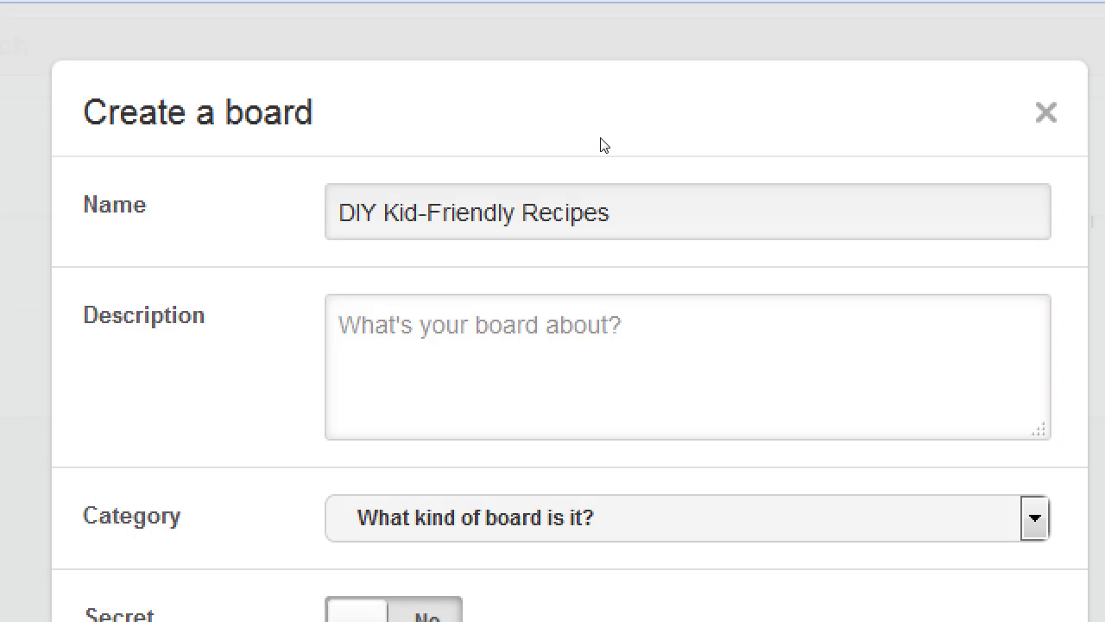
Enter the board description "Sharing the best, and healthy kid-friendly recipes for your family. Find tasty alternatives to the sugary stuff."
{"action": "type", "text": "Sharing the best"}
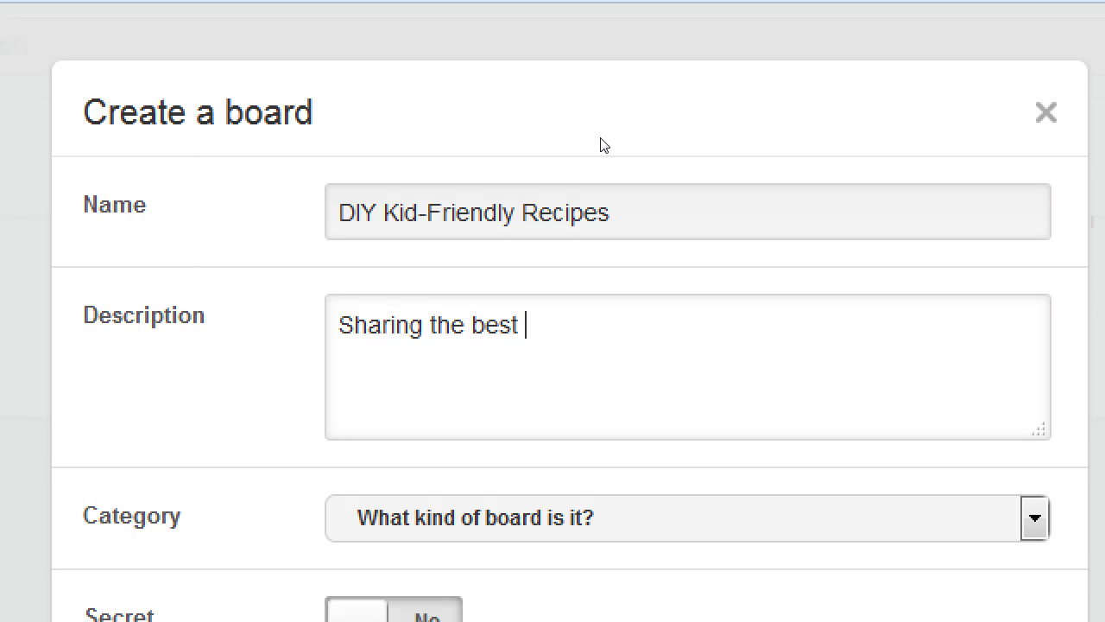
{"action": "key", "text": "BackSpace"}
{"action": "type", "text": ", and healt"}
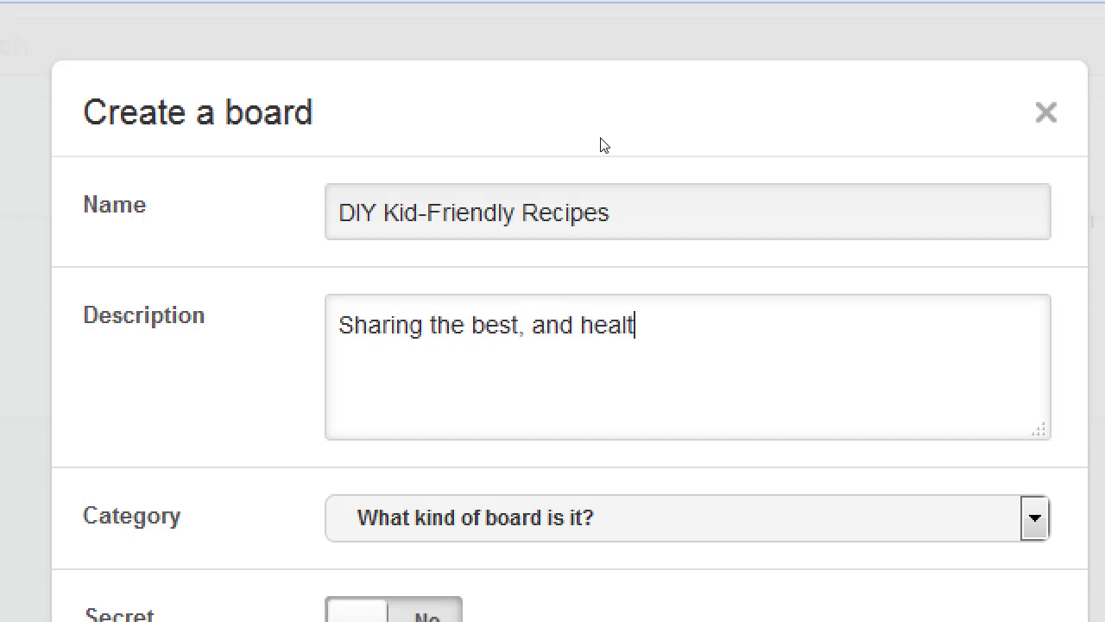
{"action": "type", "text": "hy kid"}
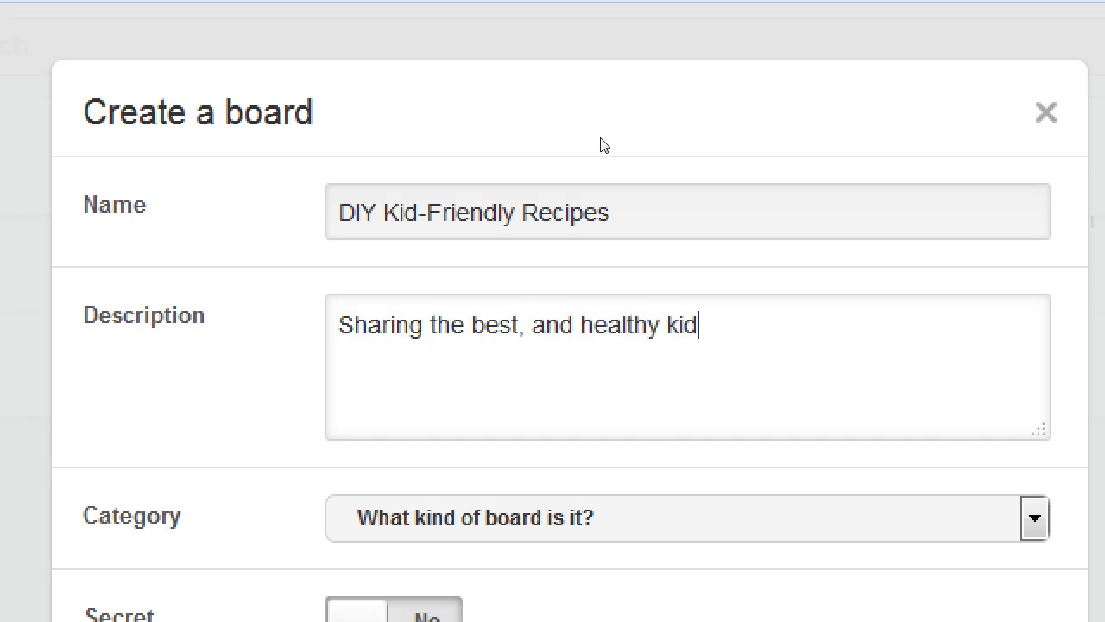
{"action": "type", "text": "-friendly re"}
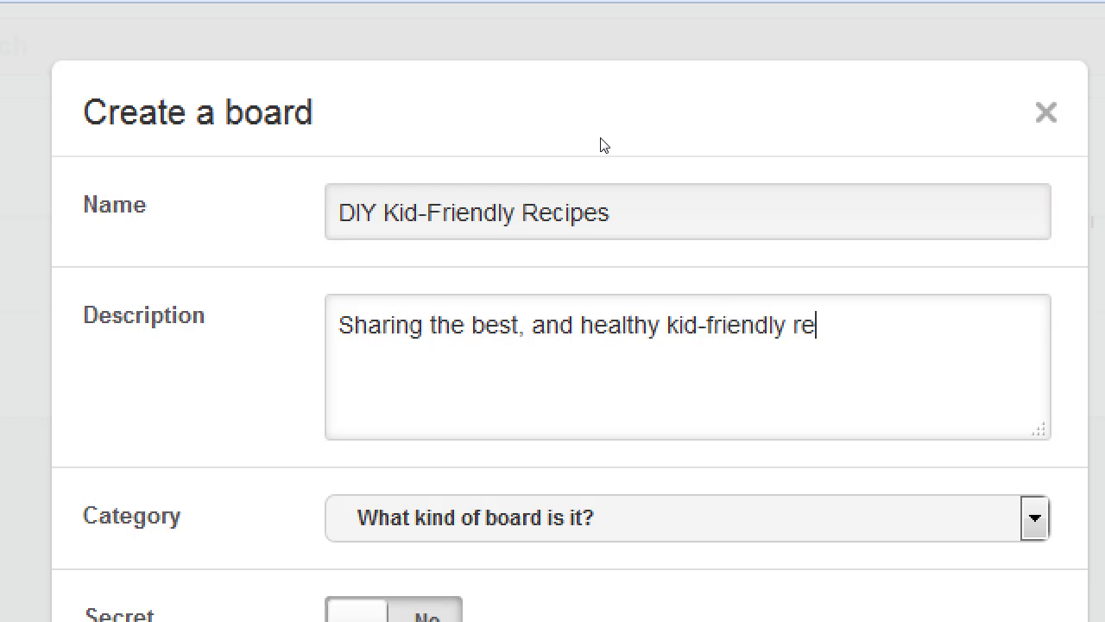
{"action": "type", "text": "cipes for your fam"}
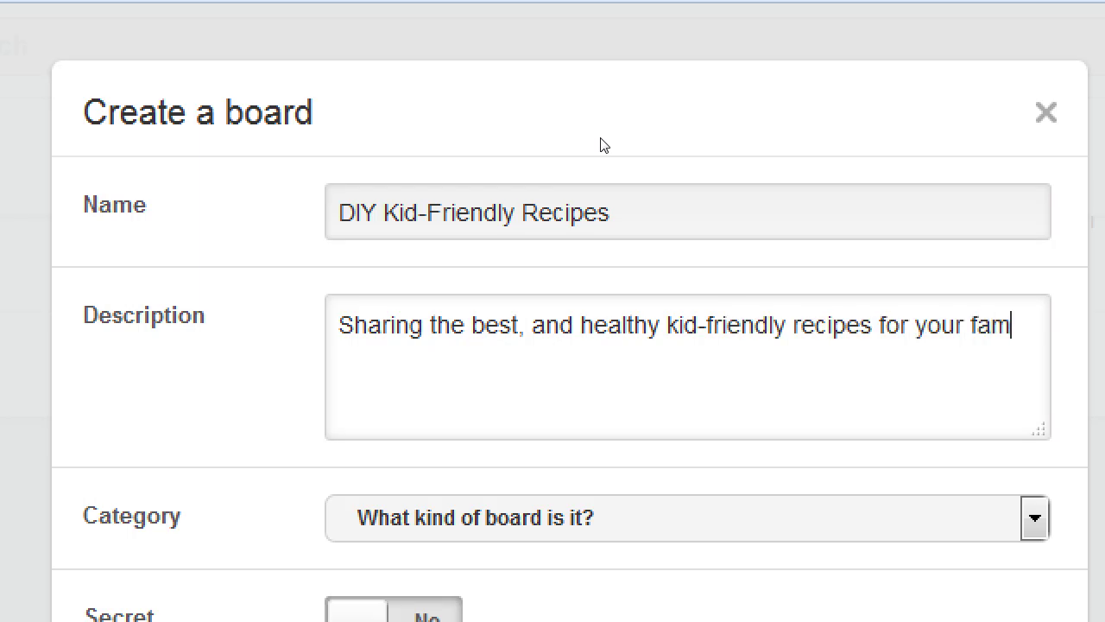
{"action": "type", "text": "ily. "}
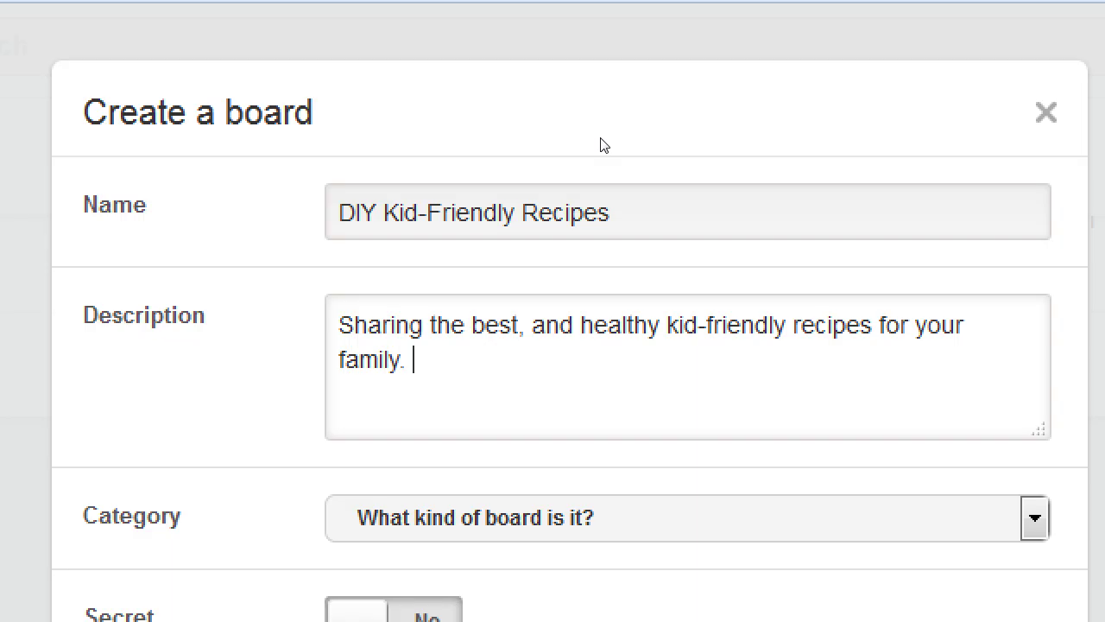
{"action": "type", "text": "Find tasty alter"}
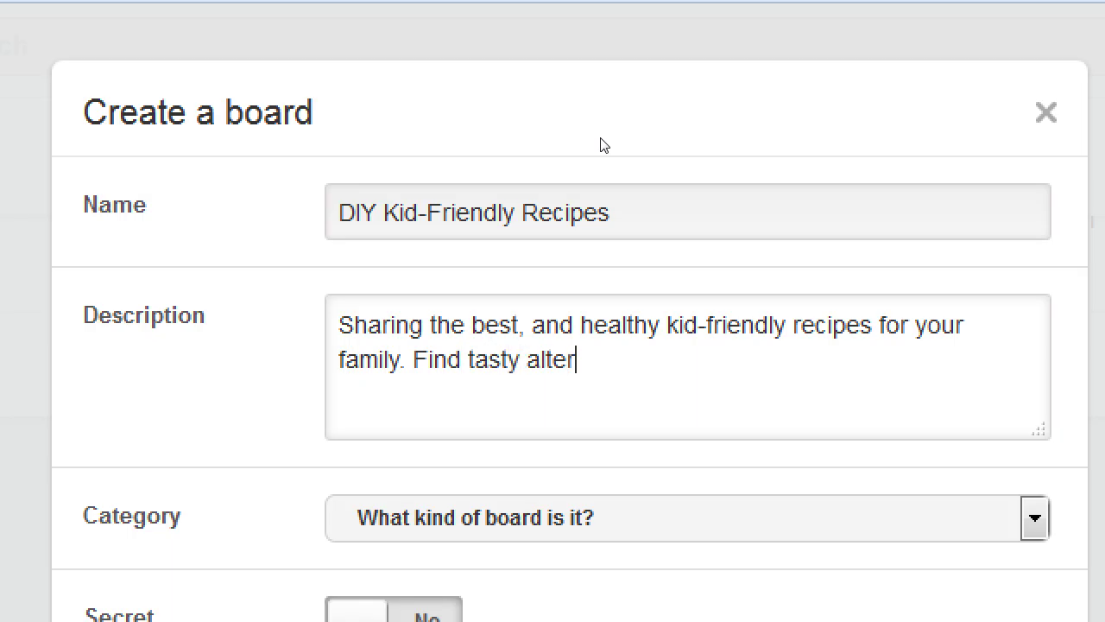
{"action": "type", "text": "natives to"}
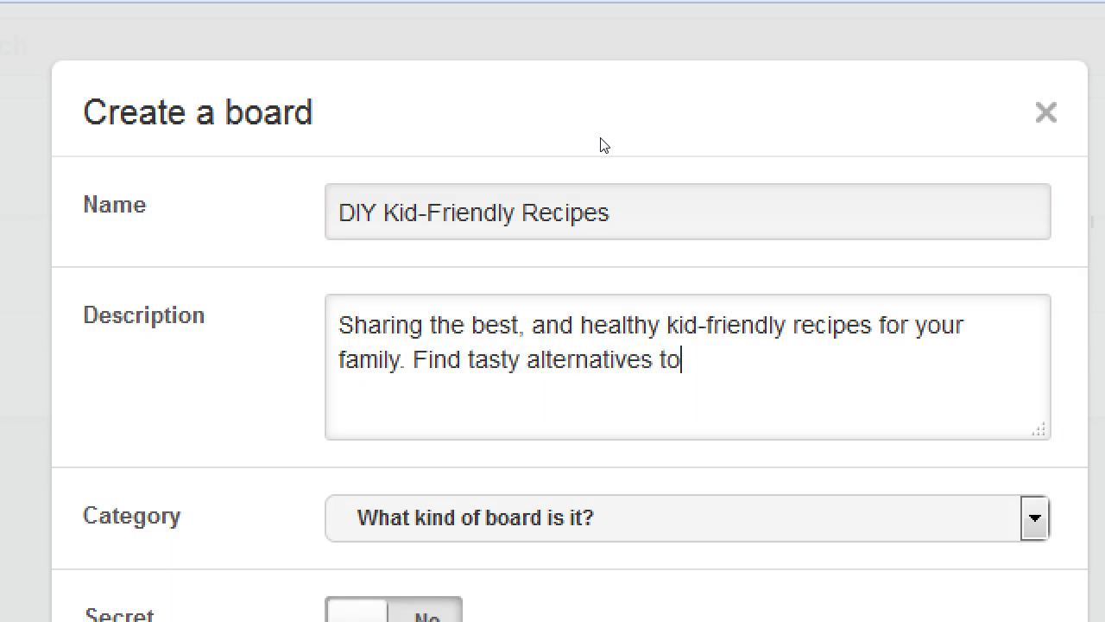
{"action": "type", "text": " the sugary st"}
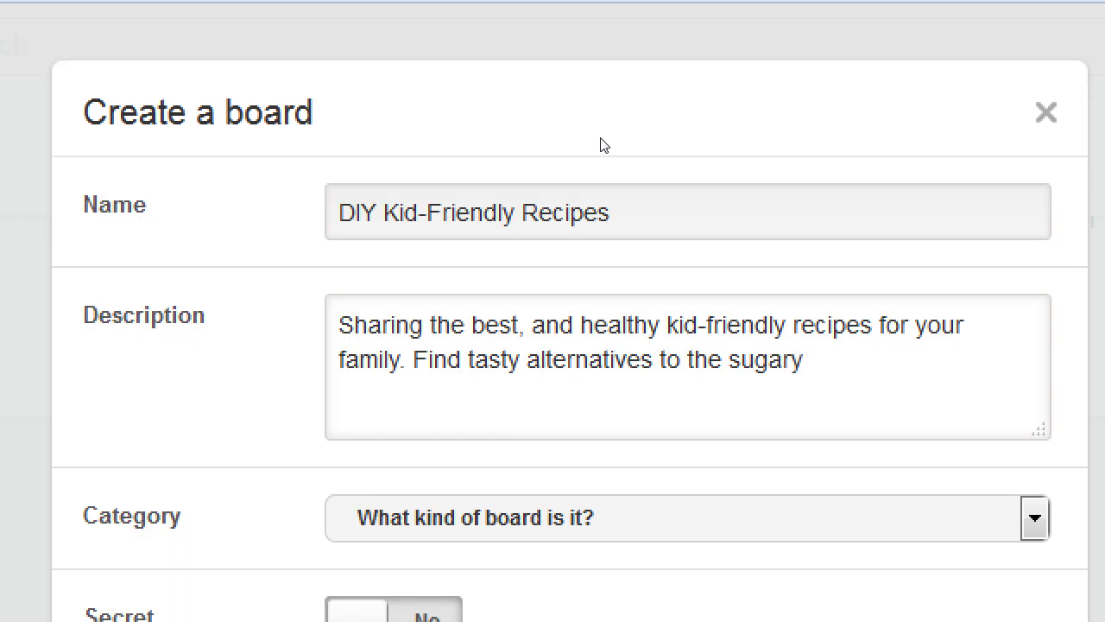
{"action": "type", "text": "uff."}
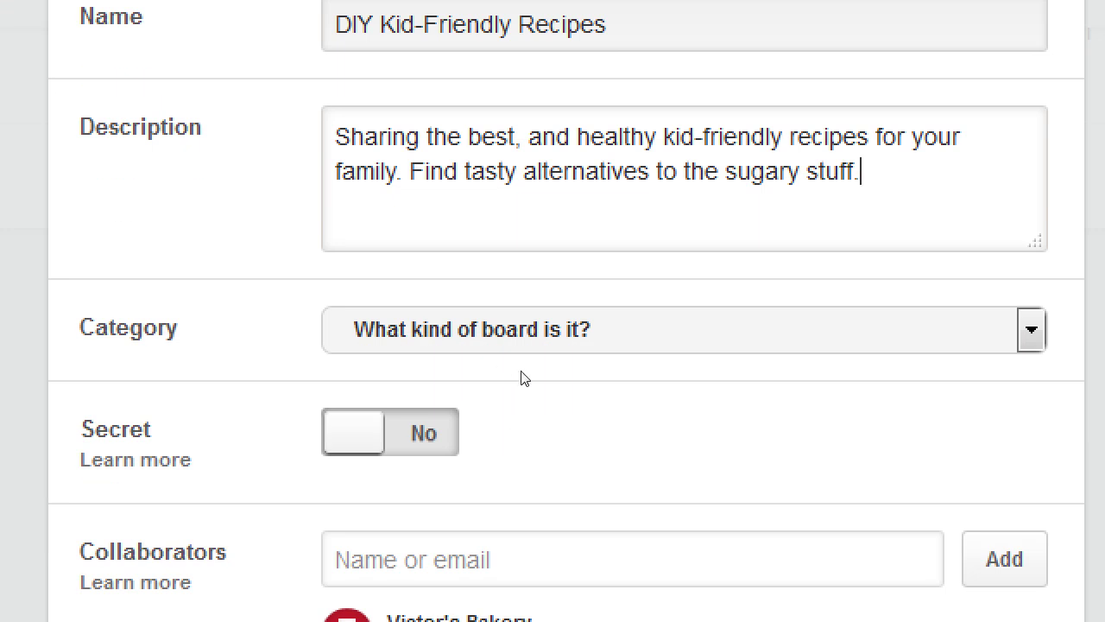
Set the new board's category to Food and drink
{"action": "left_click", "coordinate": [577, 518]}
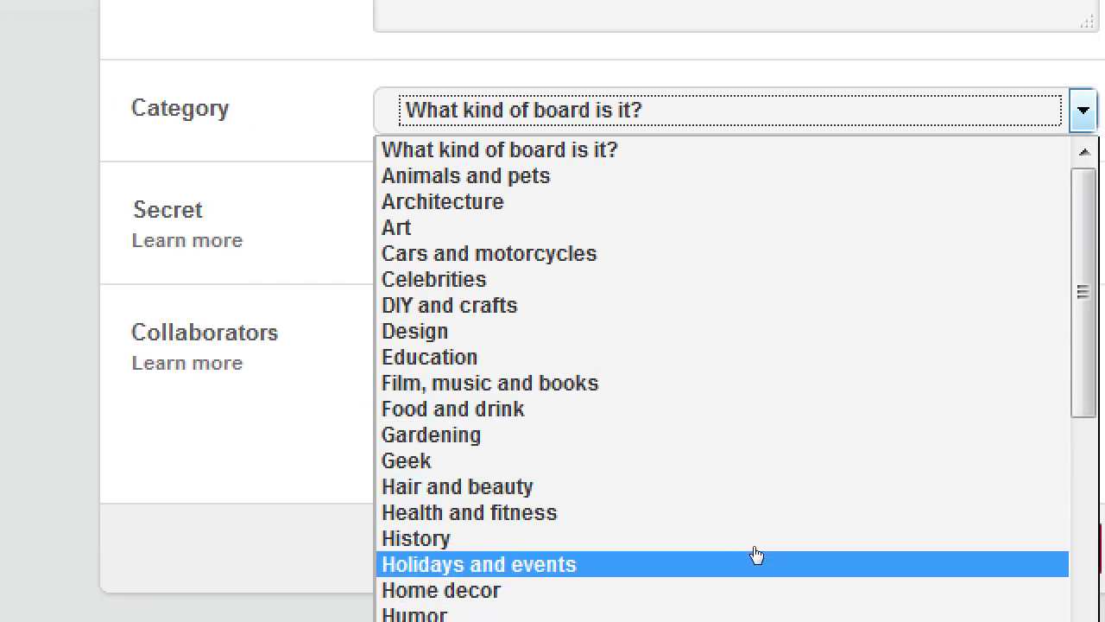
{"action": "scroll", "coordinate": [1048, 618], "scroll_direction": "down", "scroll_amount": 5}
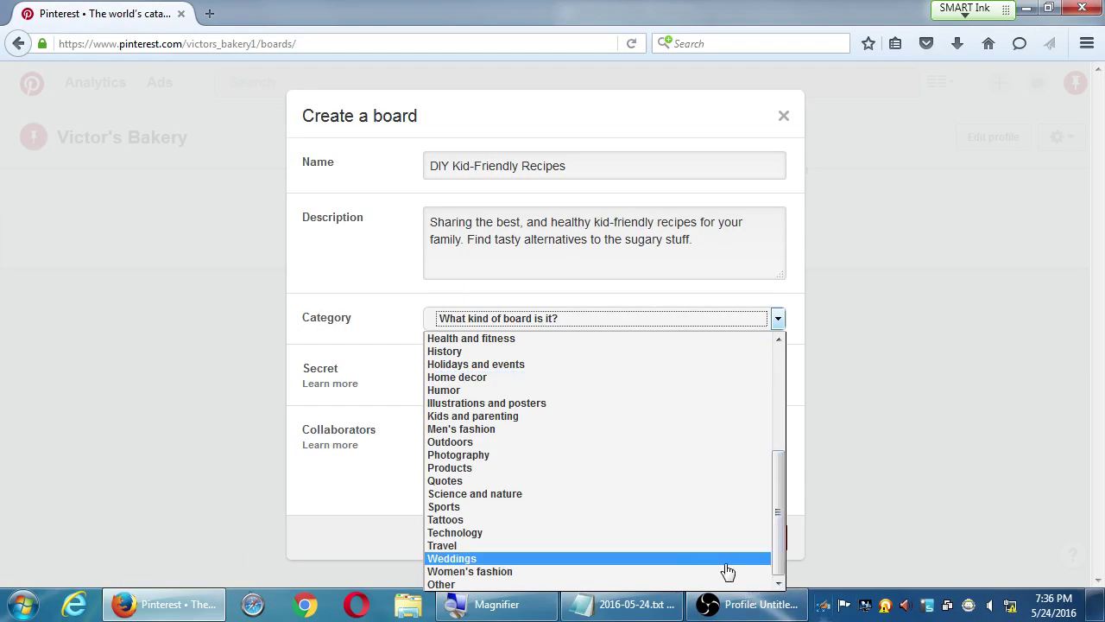
{"action": "scroll", "coordinate": [648, 496], "scroll_direction": "up", "scroll_amount": 5}
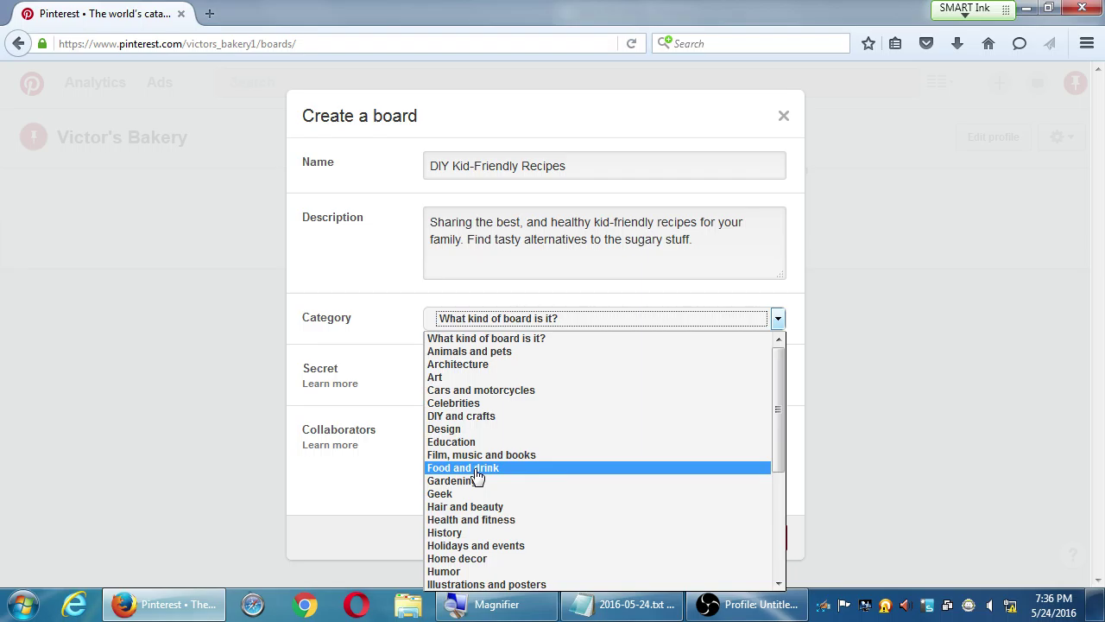
{"action": "left_click", "coordinate": [477, 470]}
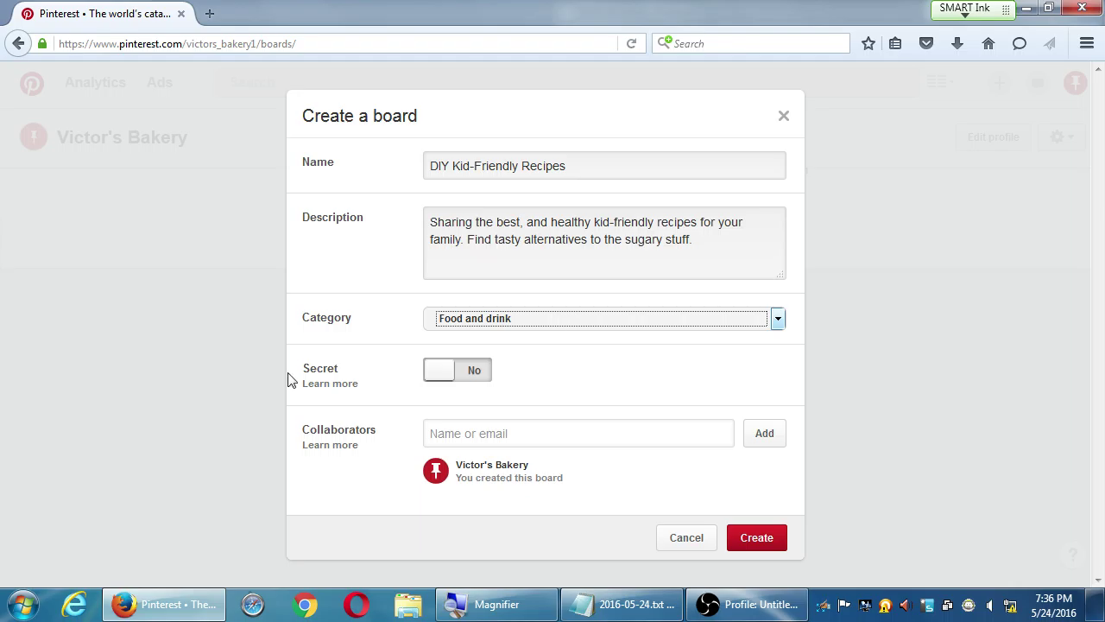
Read the help article on secret boards, covering who can see them and make them public, and close it
{"action": "left_click", "coordinate": [311, 385]}
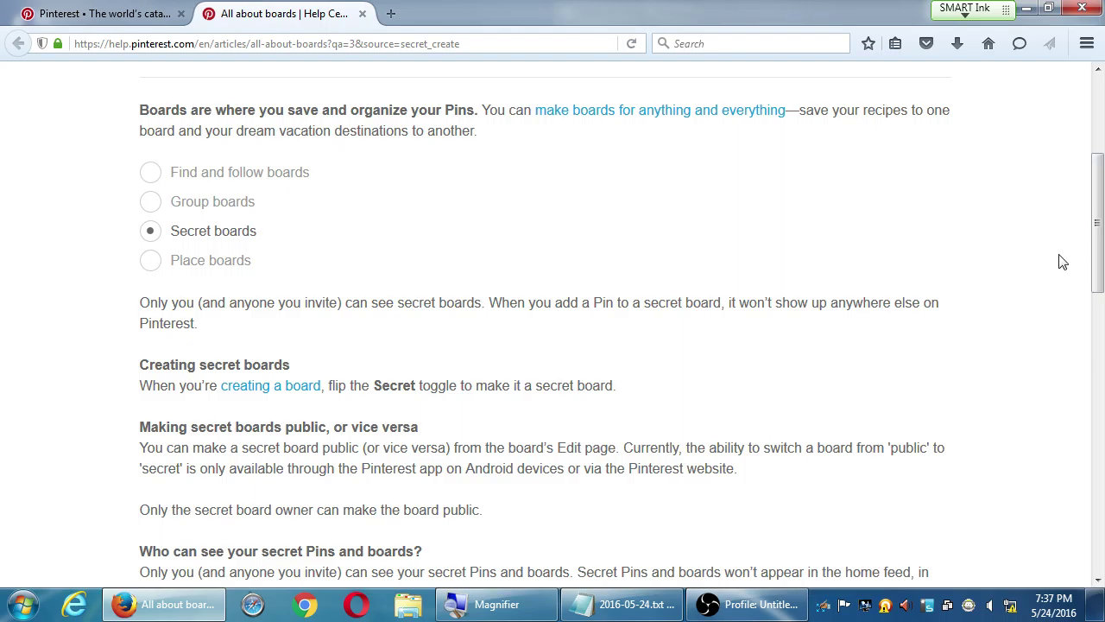
{"action": "left_click", "coordinate": [142, 7]}
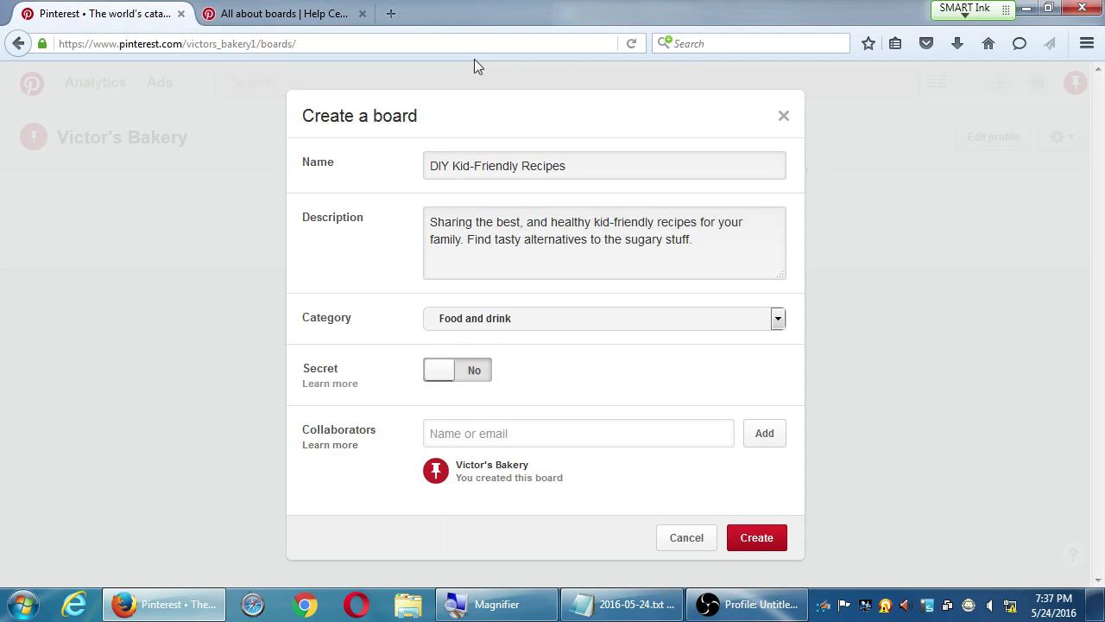
{"action": "key", "text": "ctrl+Tab"}
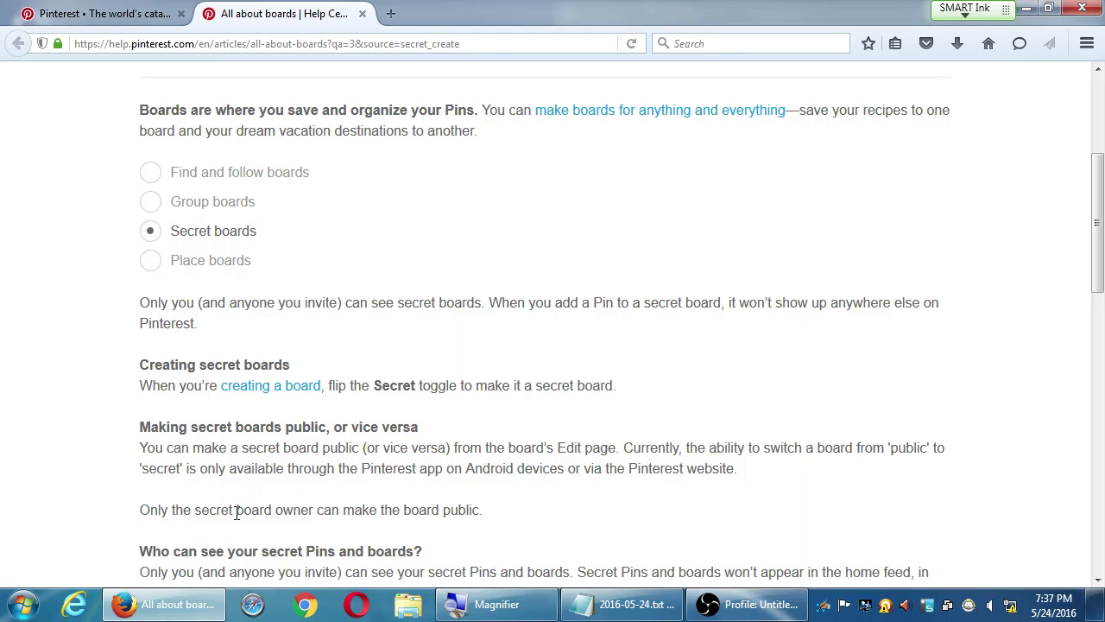
{"action": "left_click_drag", "start_coordinate": [243, 509], "coordinate": [403, 509]}
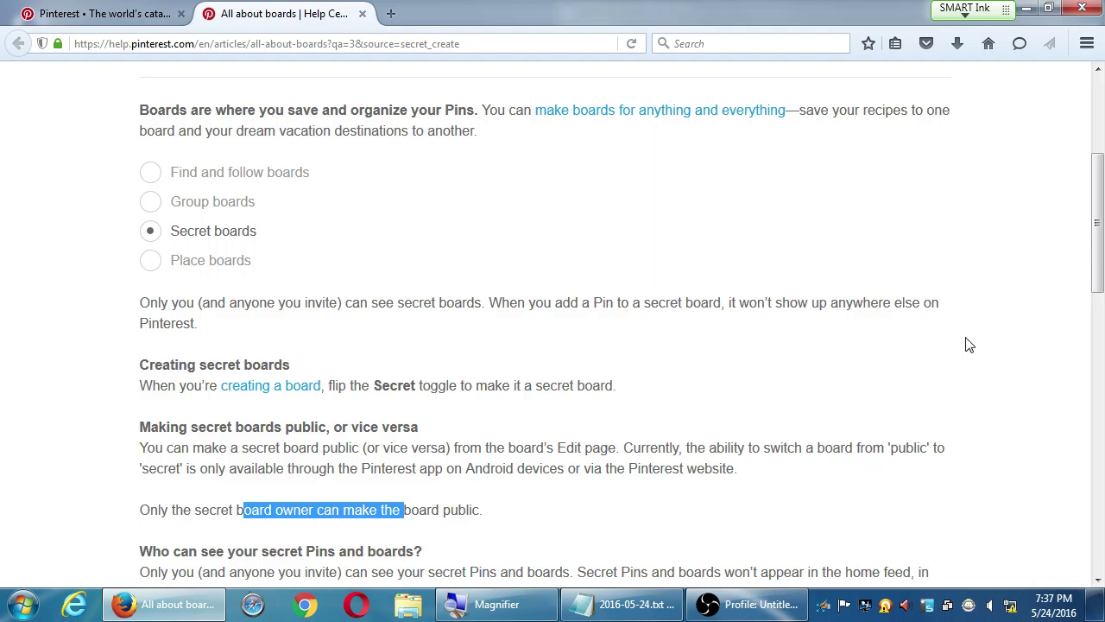
{"action": "left_click_drag", "start_coordinate": [1096, 223], "coordinate": [1097, 292]}
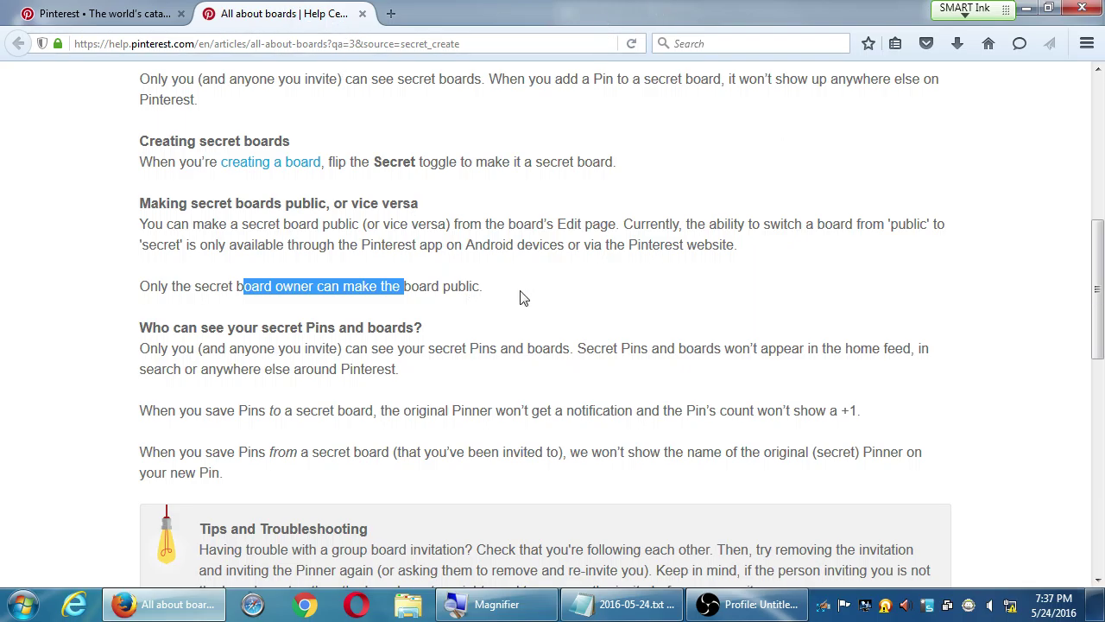
{"action": "left_click_drag", "start_coordinate": [170, 350], "coordinate": [186, 351]}
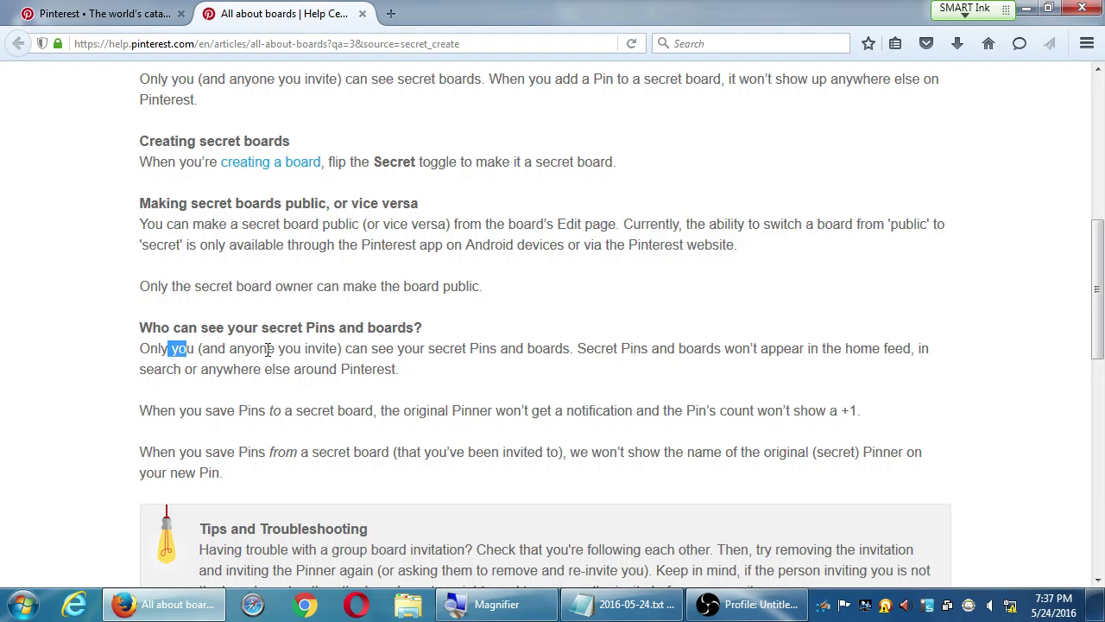
{"action": "left_click_drag", "start_coordinate": [259, 351], "coordinate": [301, 354]}
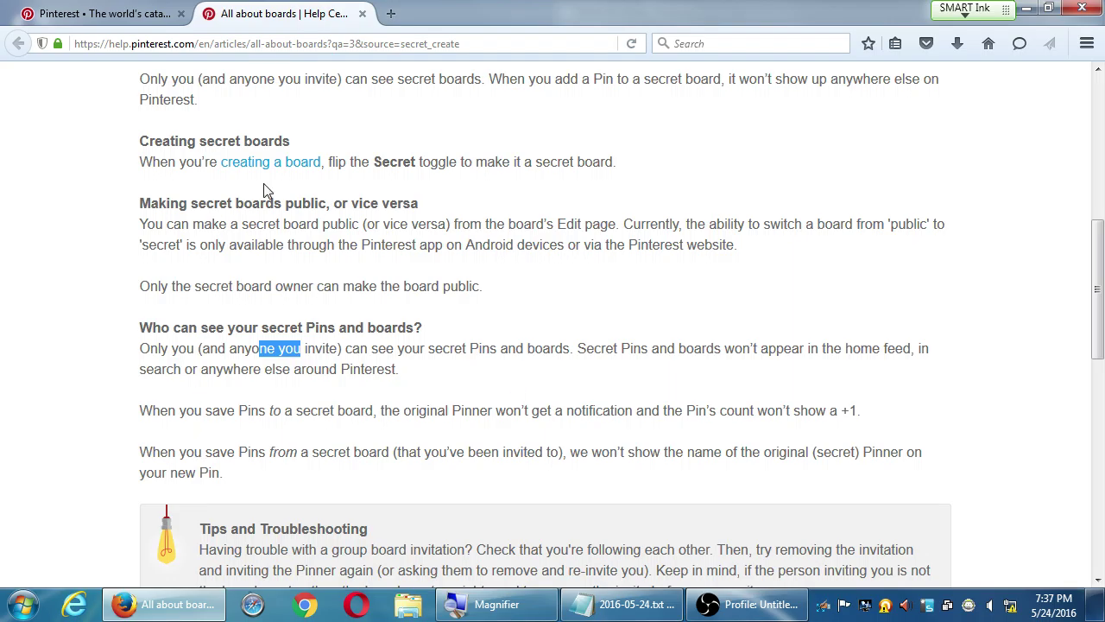
{"action": "left_click", "coordinate": [362, 14]}
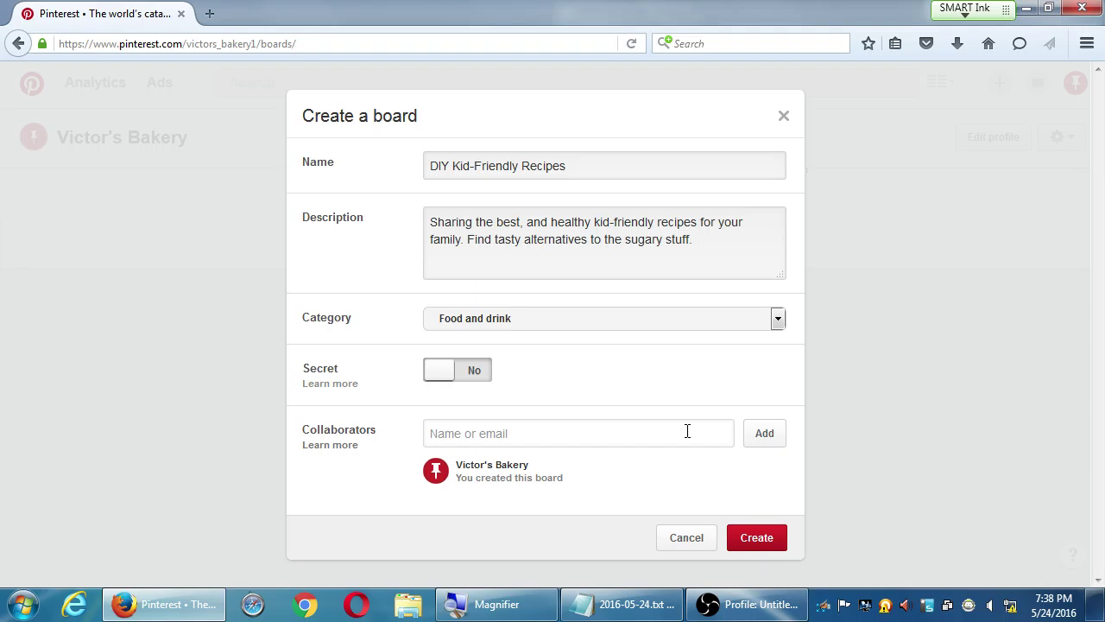
Create the DIY Kid-Friendly Recipes board without adding collaborators
{"action": "left_click", "coordinate": [683, 431]}
{"action": "left_click", "coordinate": [768, 542]}
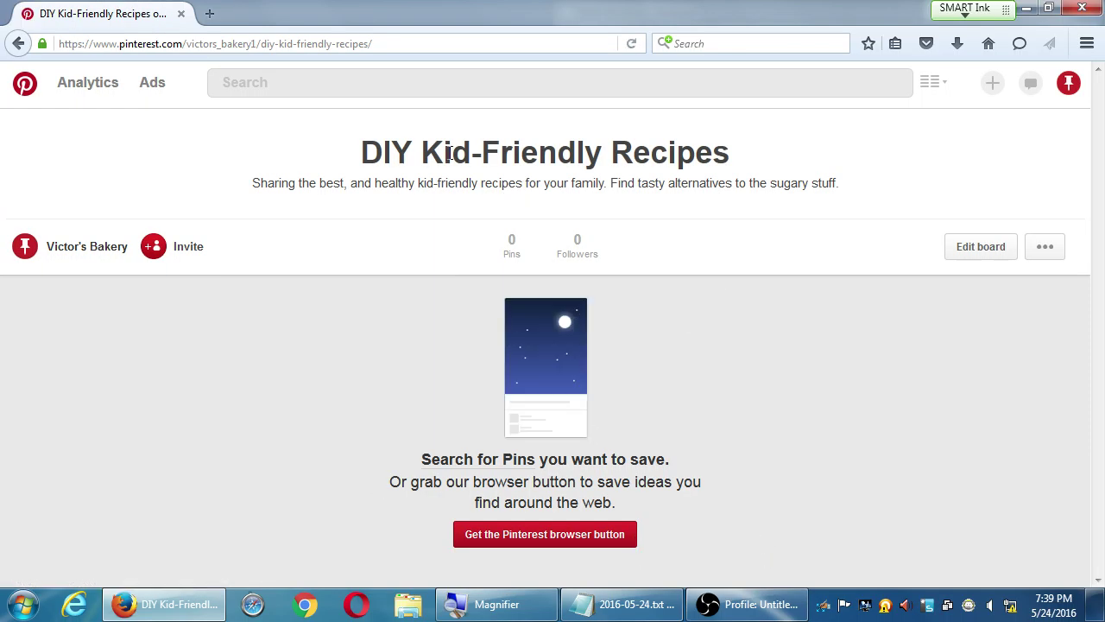
{"action": "left_click_drag", "start_coordinate": [392, 152], "coordinate": [677, 153]}
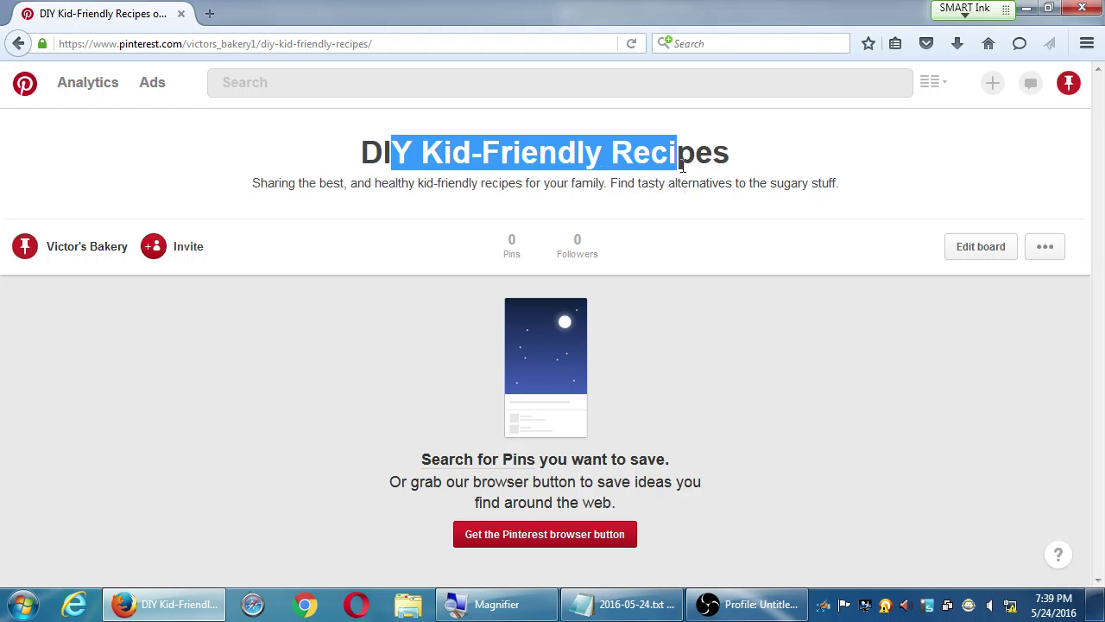
{"action": "left_click_drag", "start_coordinate": [326, 181], "coordinate": [612, 214]}
{"action": "left_click", "coordinate": [656, 136]}
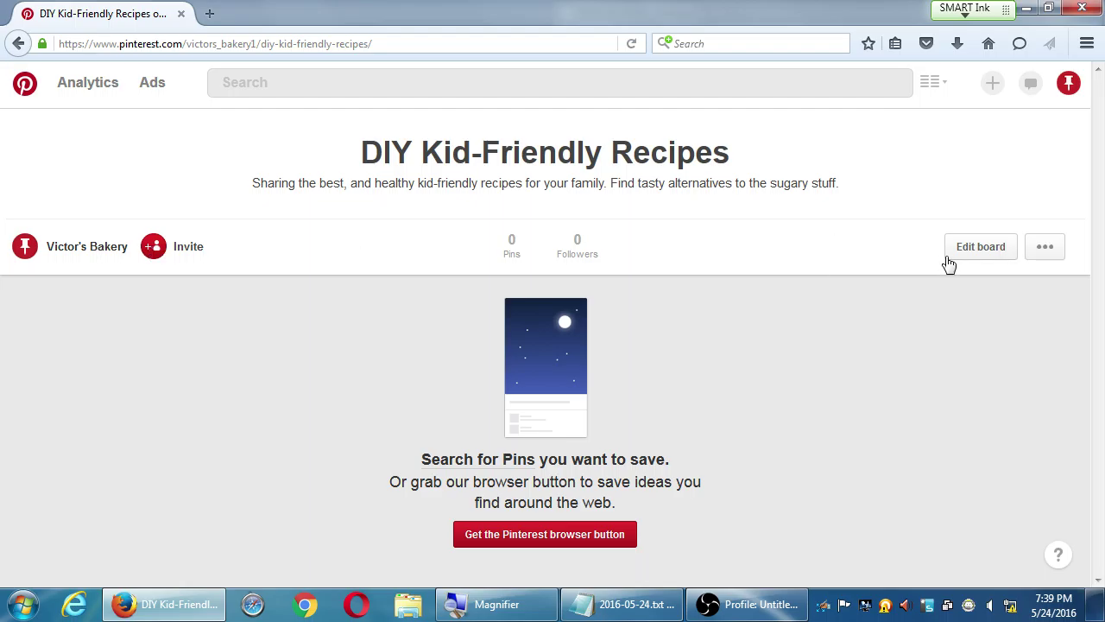
Review the new board's edit settings and leave them, and look over its web address and sharing options
{"action": "left_click", "coordinate": [979, 248]}
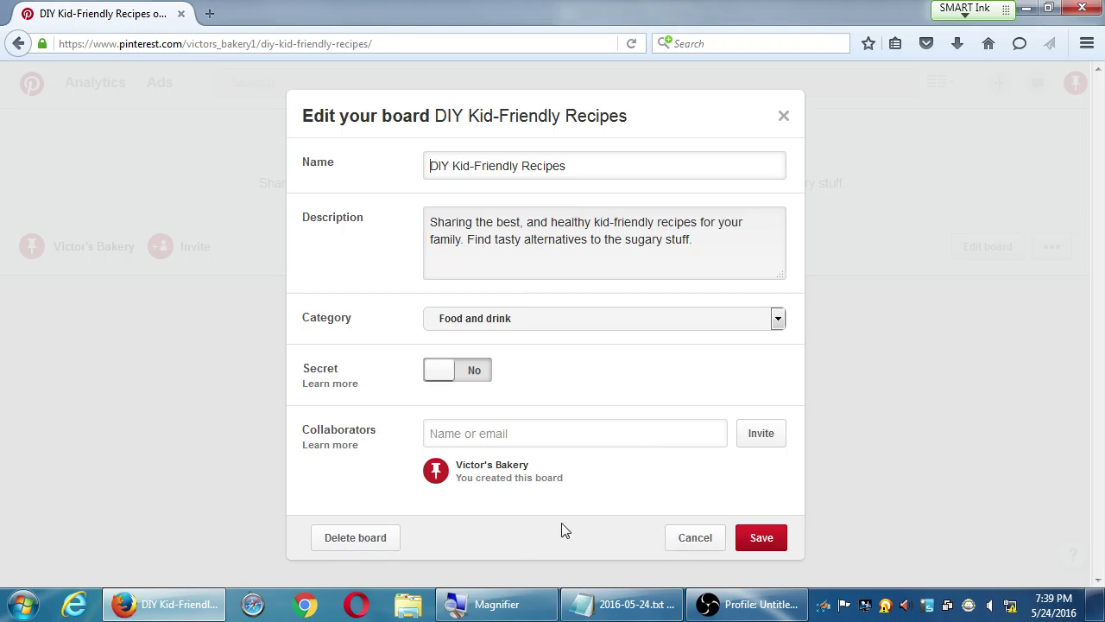
{"action": "left_click", "coordinate": [698, 538]}
{"action": "left_click", "coordinate": [1046, 249]}
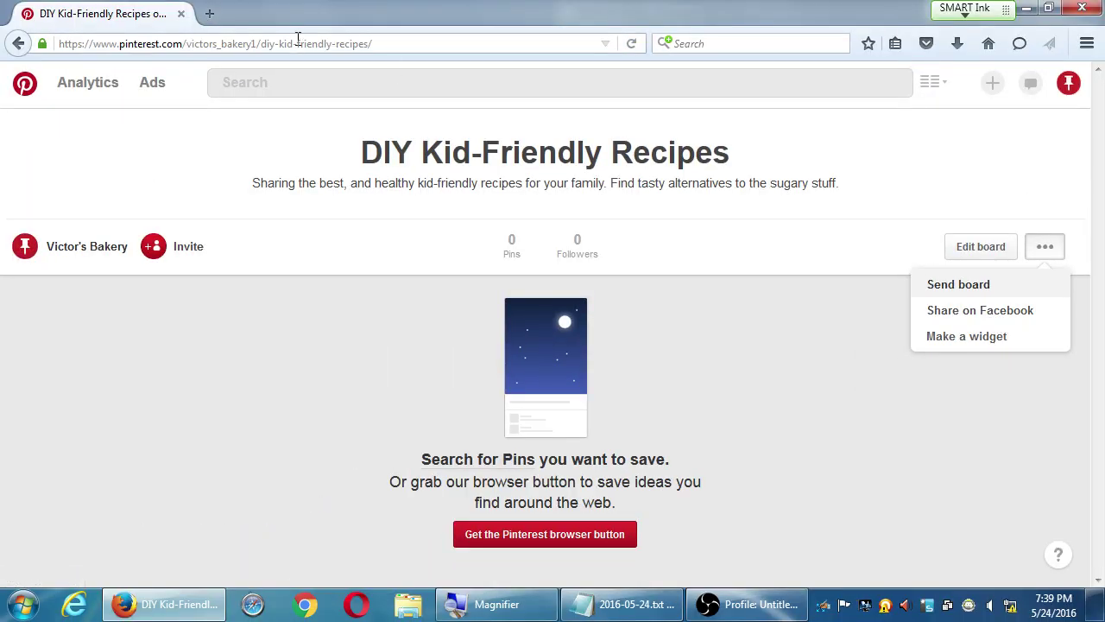
{"action": "left_click", "coordinate": [296, 44]}
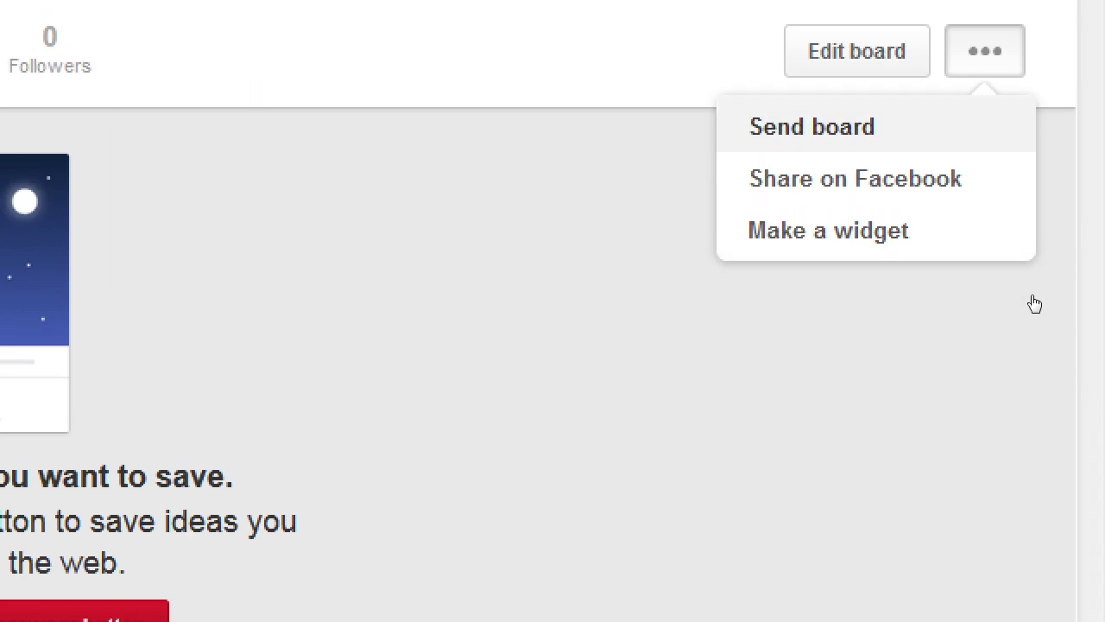
{"action": "key", "text": "Down"}
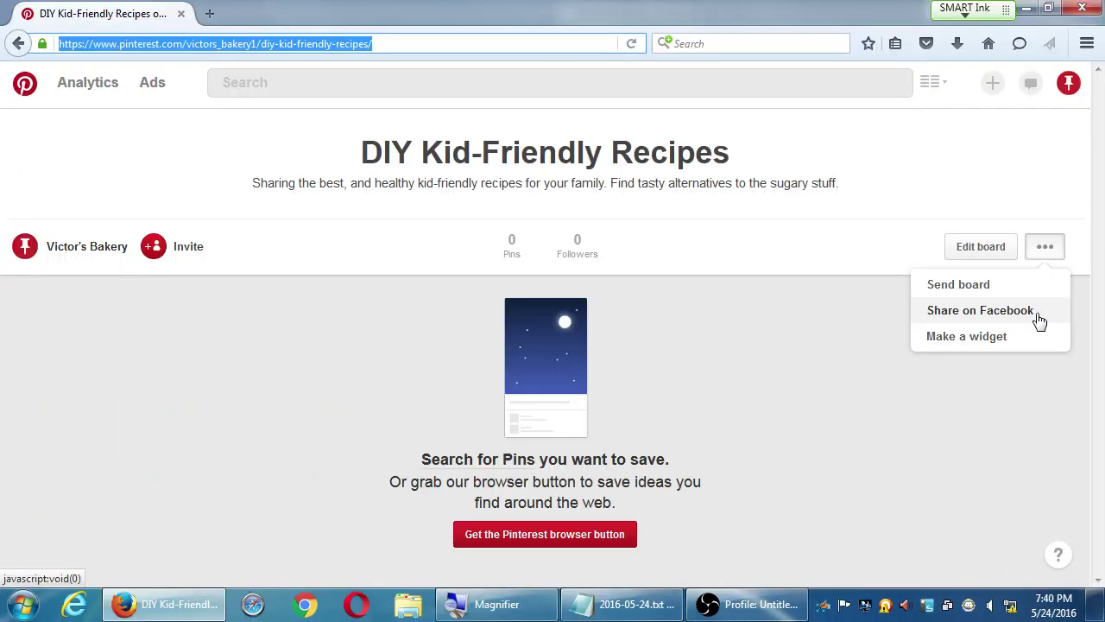
Open the widget builder for the DIY Kid-Friendly Recipes board and examine its widget types, size setting, preview and code
{"action": "left_click", "coordinate": [1028, 332]}
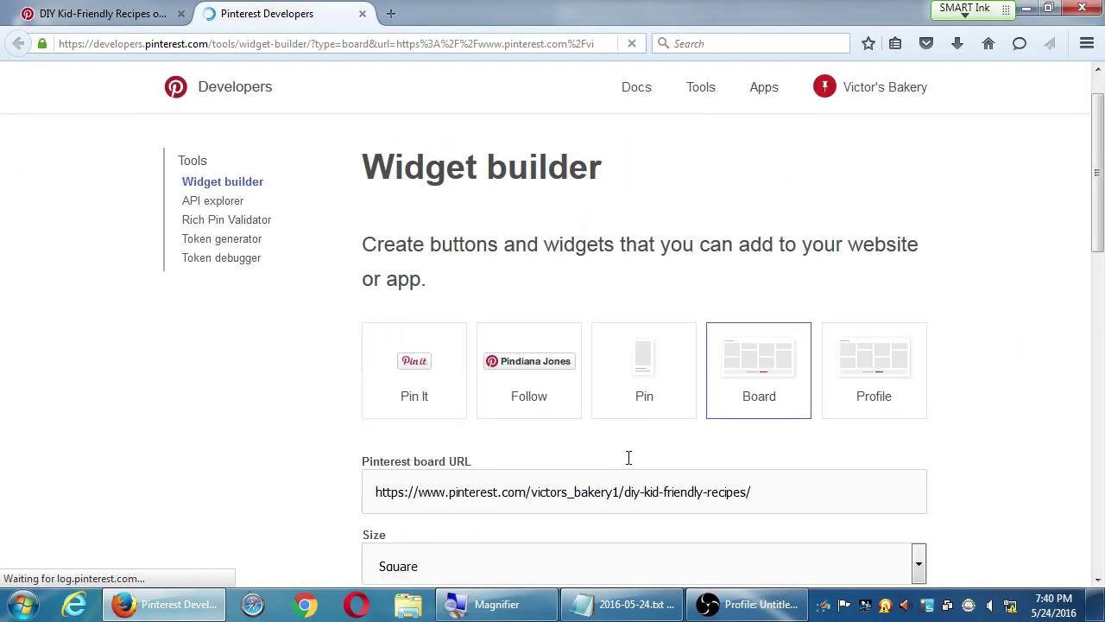
{"action": "scroll", "coordinate": [440, 412], "scroll_direction": "down", "scroll_amount": 3}
{"action": "scroll", "coordinate": [713, 439], "scroll_direction": "down", "scroll_amount": 4}
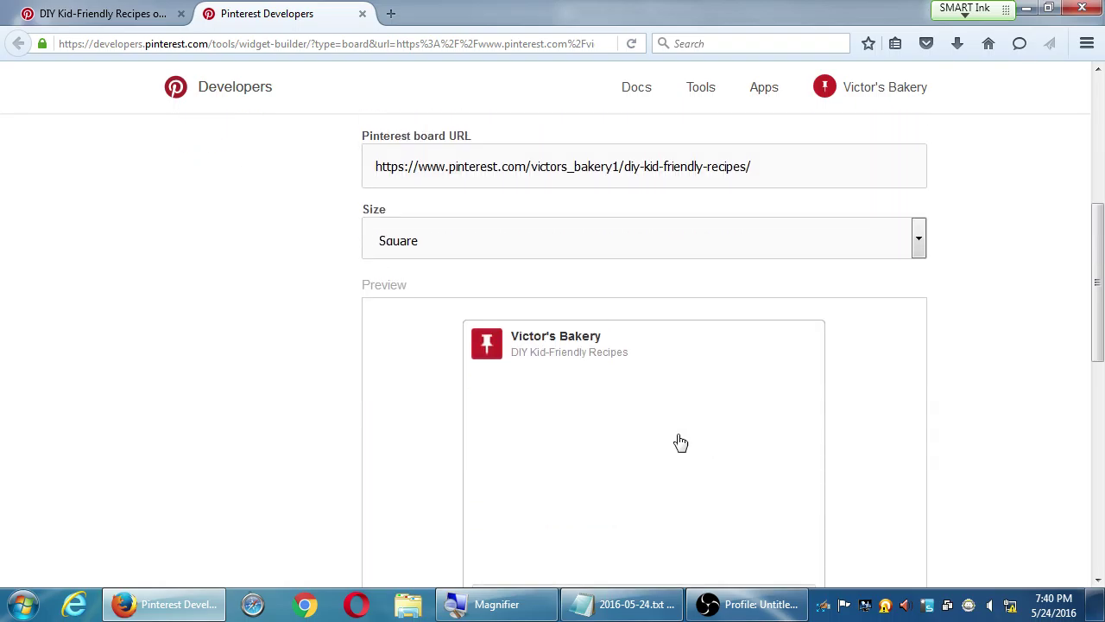
{"action": "scroll", "coordinate": [757, 342], "scroll_direction": "up", "scroll_amount": 5}
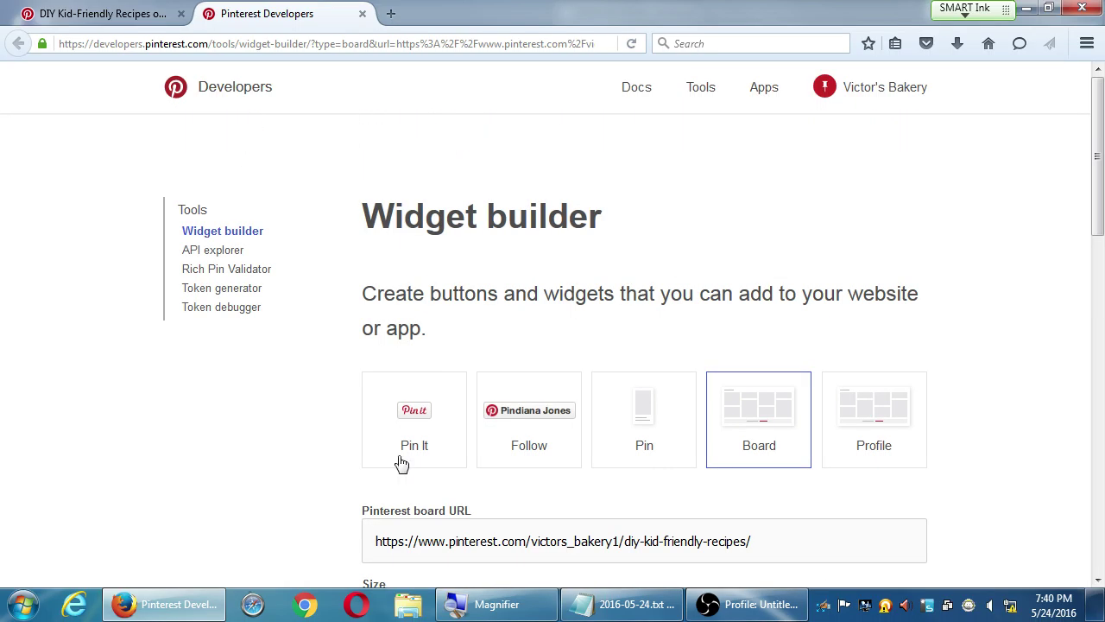
{"action": "scroll", "coordinate": [745, 461], "scroll_direction": "down", "scroll_amount": 3}
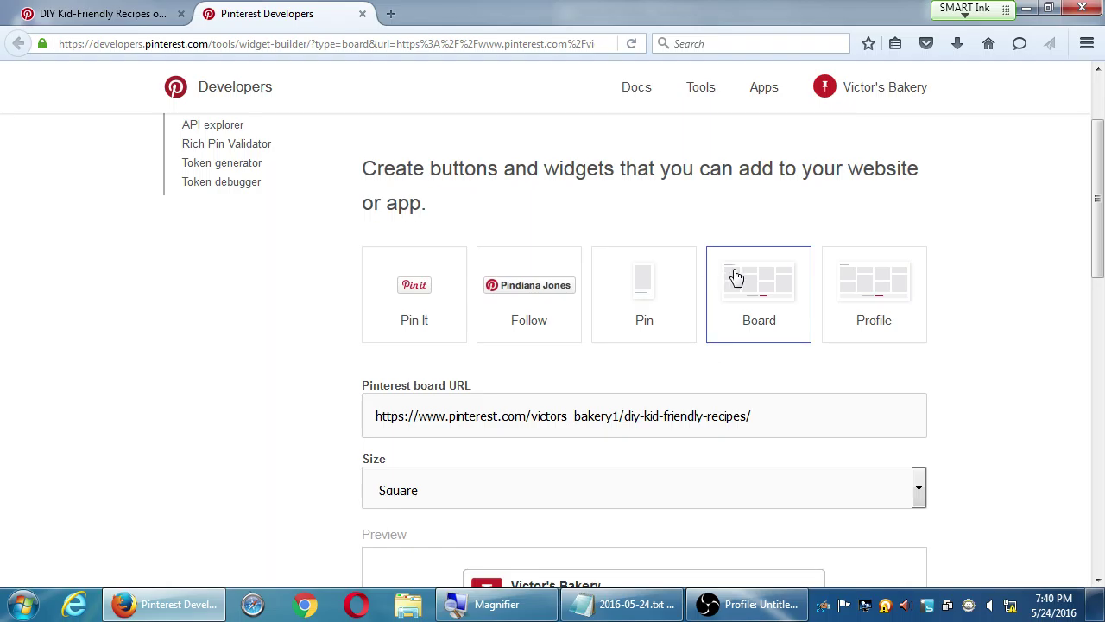
{"action": "scroll", "coordinate": [553, 418], "scroll_direction": "down", "scroll_amount": 4}
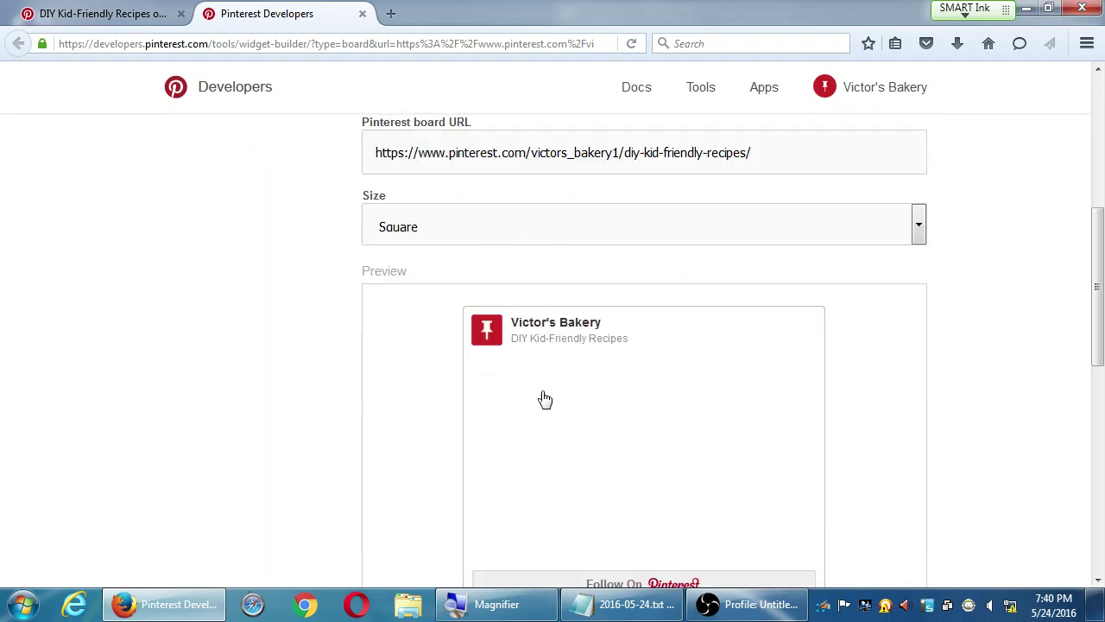
{"action": "scroll", "coordinate": [544, 399], "scroll_direction": "down", "scroll_amount": 5}
Select the board widget's embed code and the pinit.js script line in the widget builder
{"action": "left_click", "coordinate": [540, 239]}
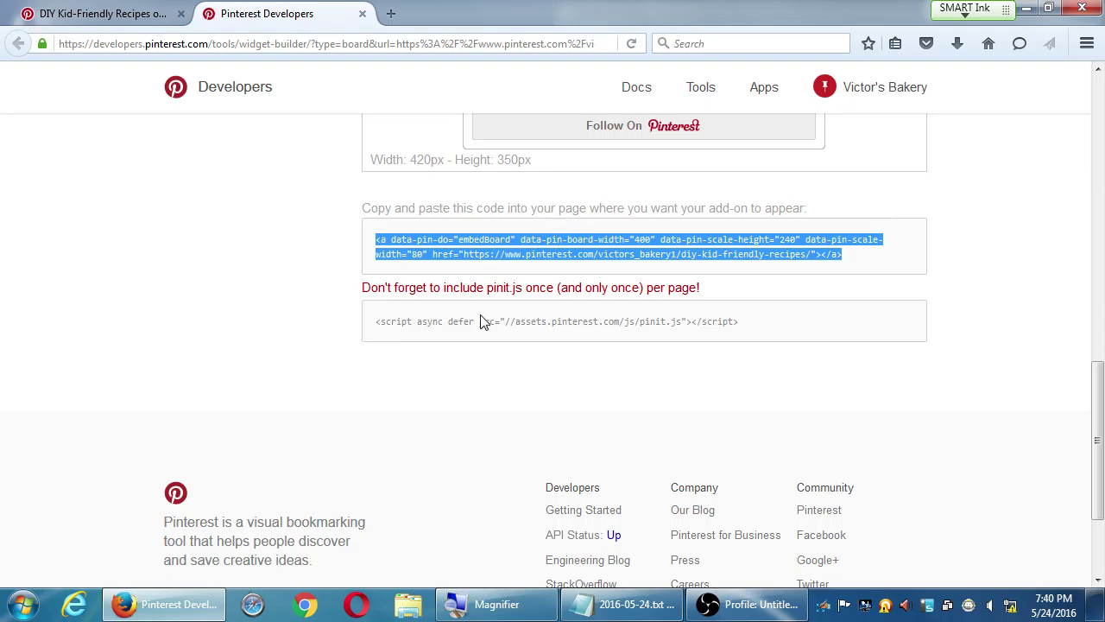
{"action": "left_click", "coordinate": [415, 325]}
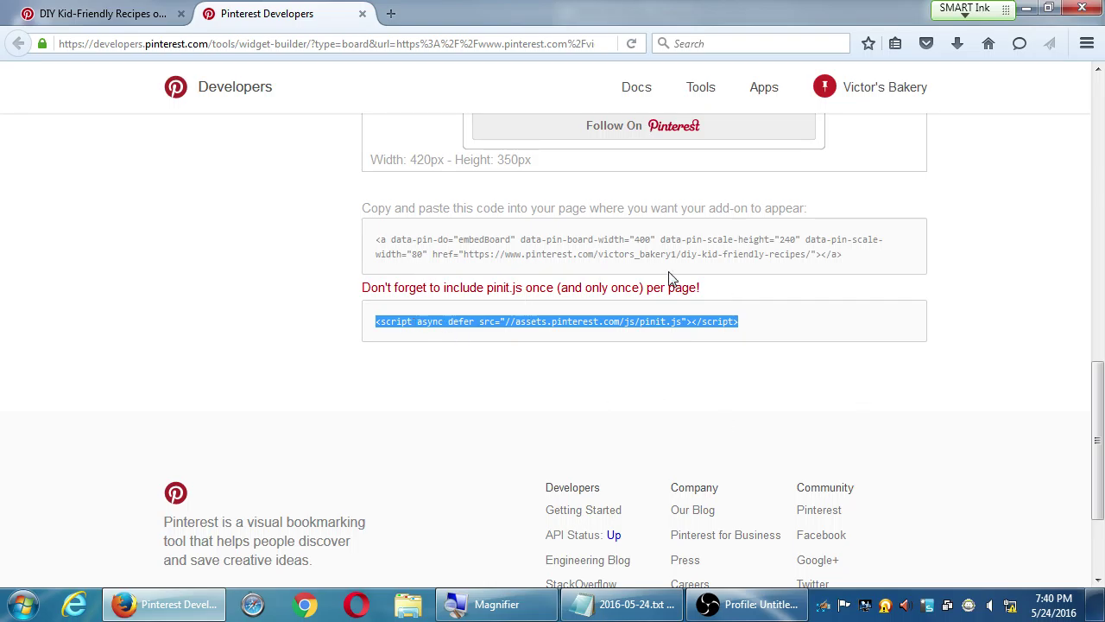
{"action": "scroll", "coordinate": [649, 380], "scroll_direction": "up", "scroll_amount": 10}
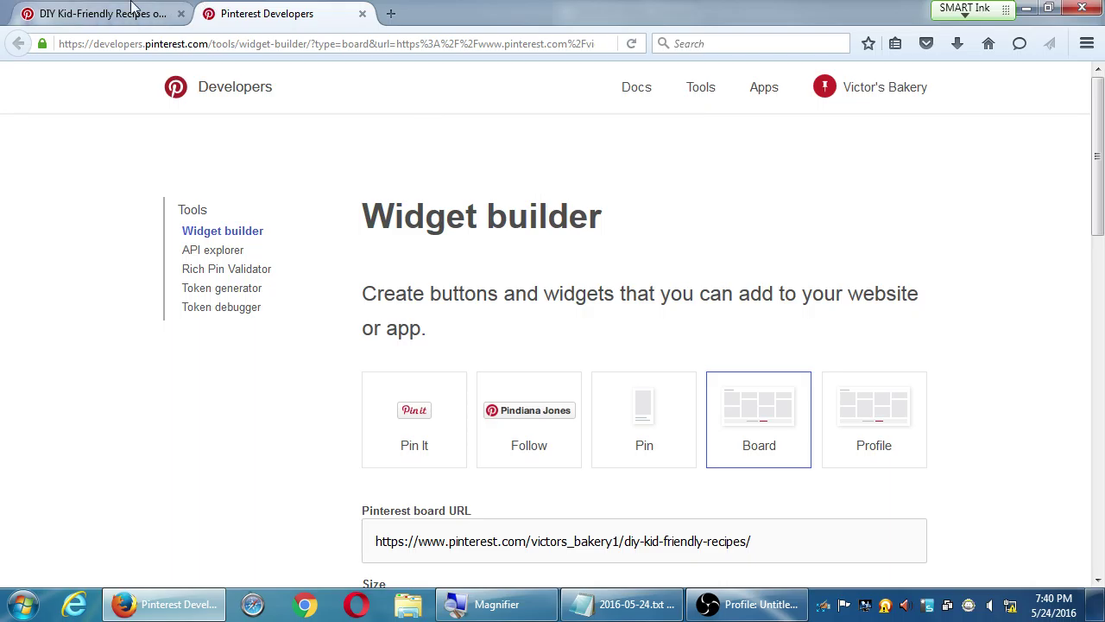
Return to the board's page and show the list of boards on the Victor's Bakery profile
{"action": "left_click", "coordinate": [97, 13]}
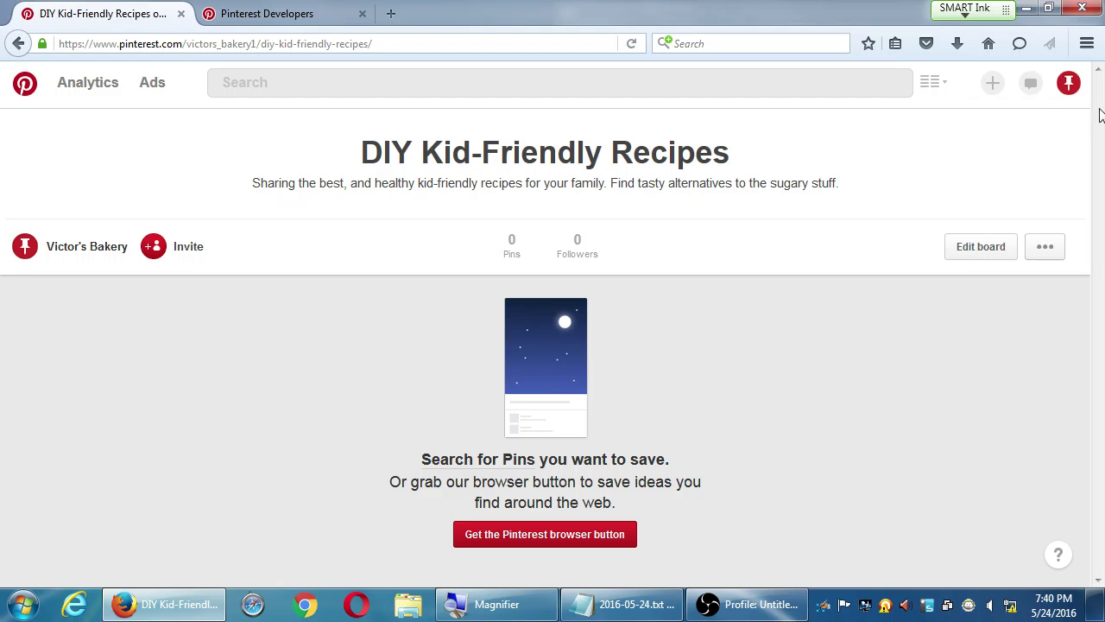
{"action": "mouse_move", "coordinate": [1077, 91]}
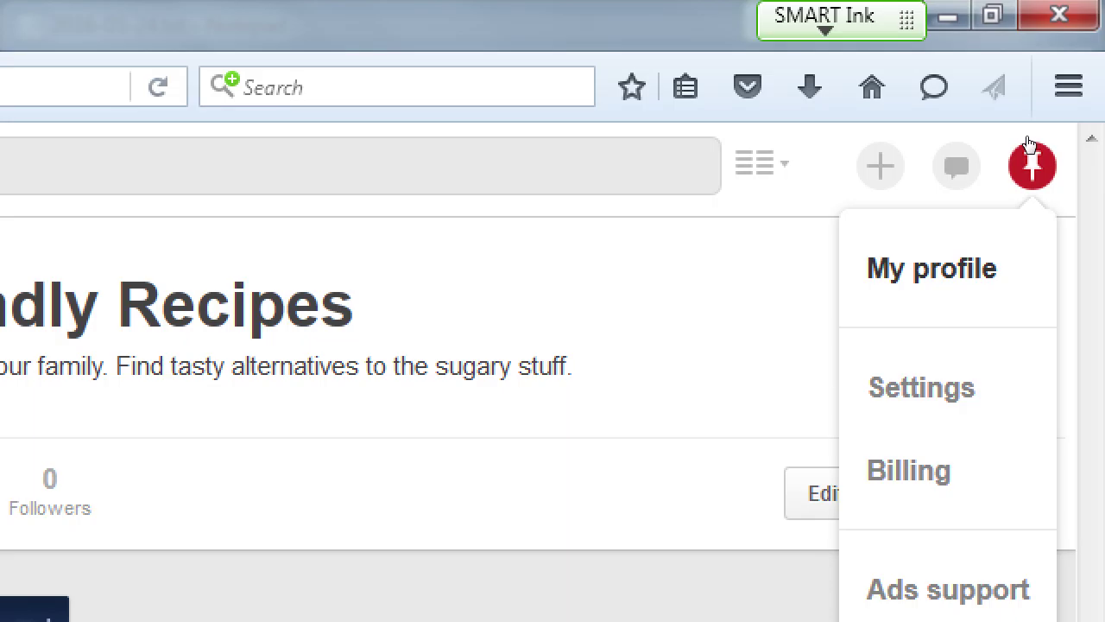
{"action": "left_click", "coordinate": [1029, 143]}
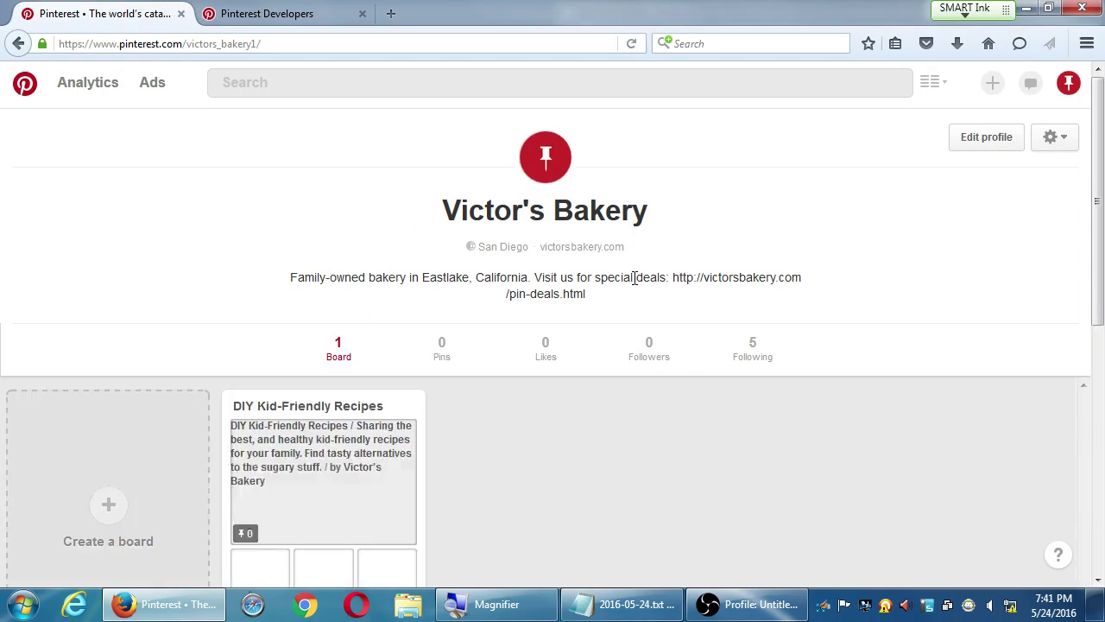
{"action": "left_click", "coordinate": [334, 365]}
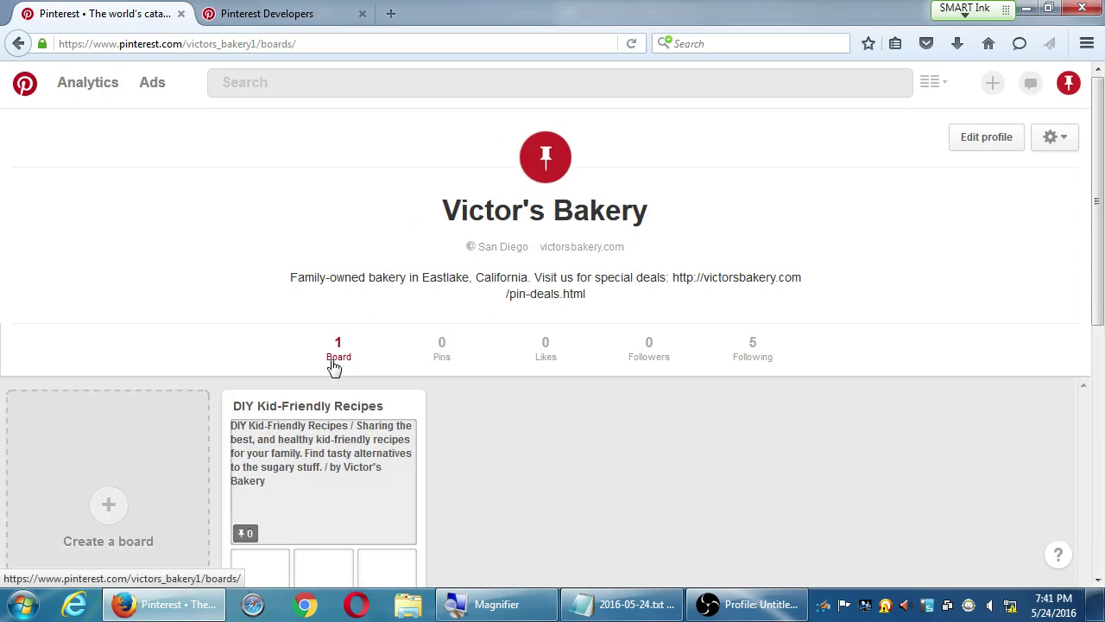
{"action": "scroll", "coordinate": [334, 366], "scroll_direction": "down", "scroll_amount": 3}
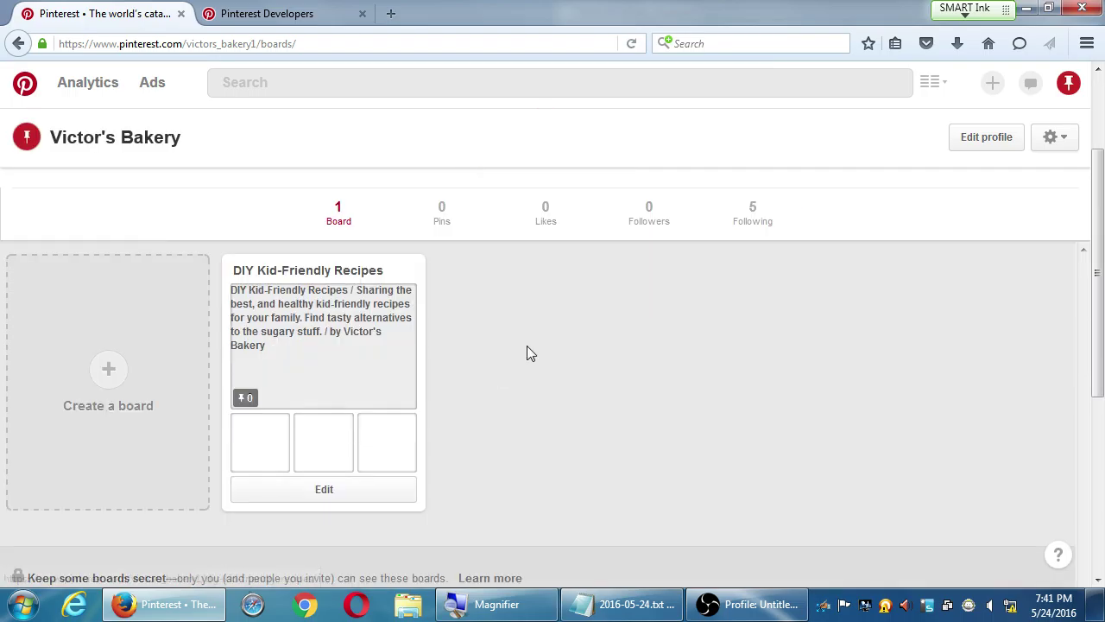
Switch to the 2016-05-24.txt notes in Notepad and add a "Recommendations:" heading a few lines below the Differentiators list
{"action": "left_click", "coordinate": [636, 606]}
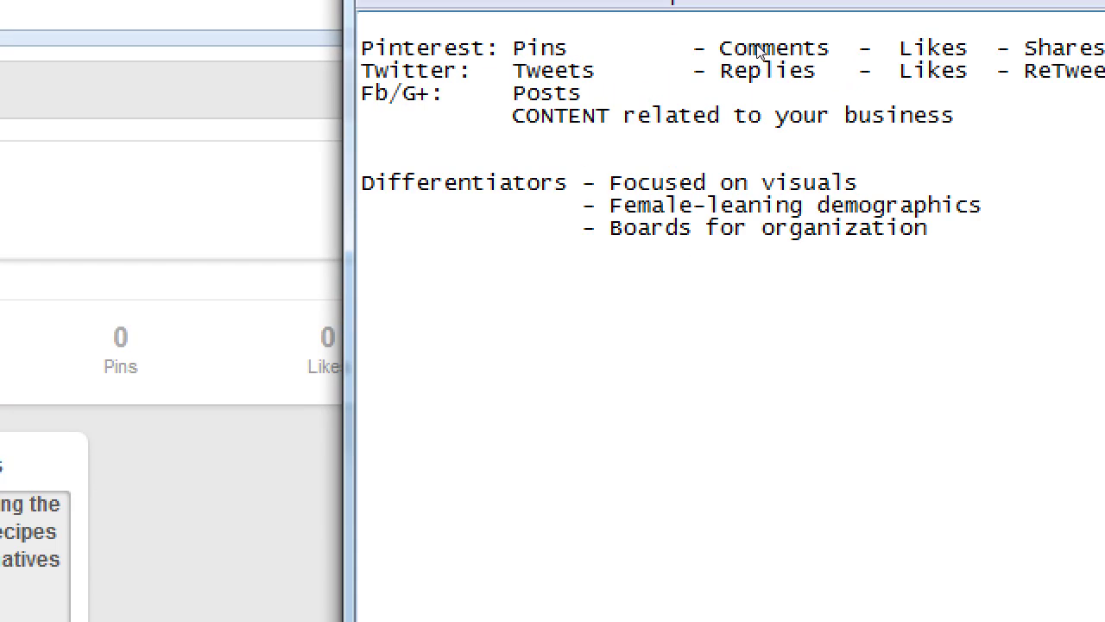
{"action": "key", "text": "ctrl+End"}
{"action": "key", "text": "Return"}
{"action": "key", "text": "Return"}
{"action": "key", "text": "Return"}
{"action": "key", "text": "Return"}
{"action": "type", "text": "Recommendations:"}
{"action": "key", "text": "Return"}
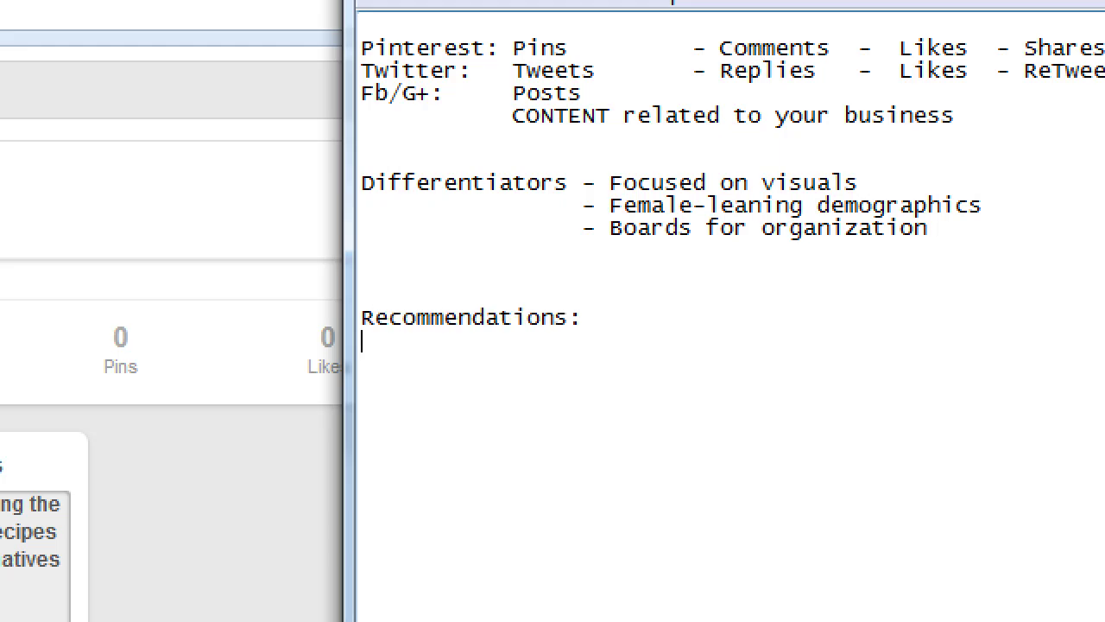
Enter the indented line "Create as many boards as you think you'll need" under the Recommendations heading
{"action": "key", "text": "Tab"}
{"action": "type", "text": "Create as man"}
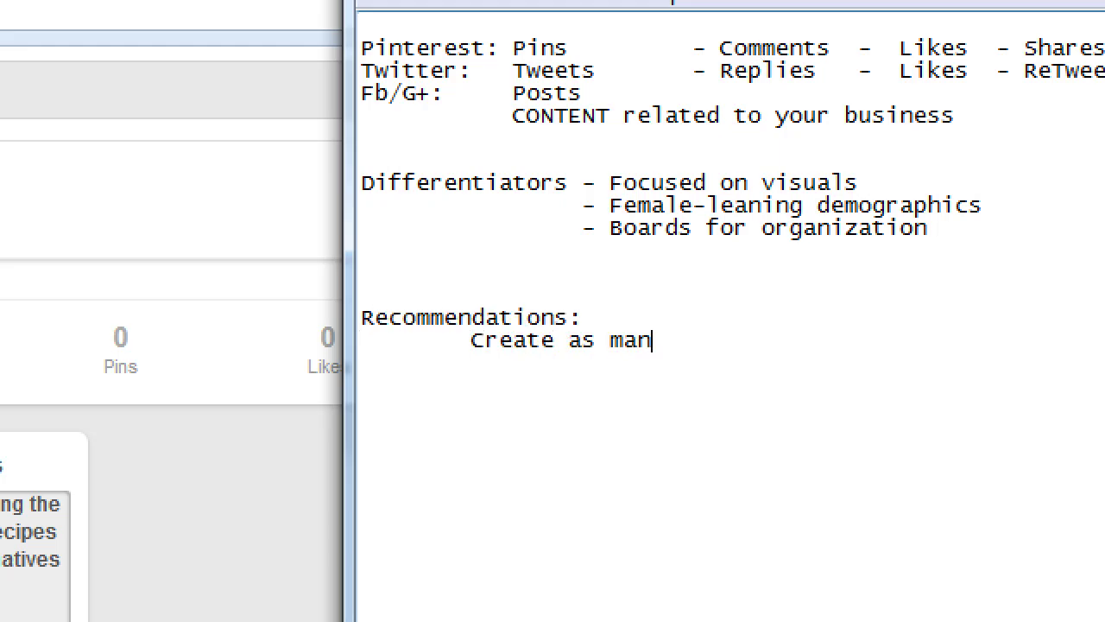
{"action": "type", "text": "y boards as you t"}
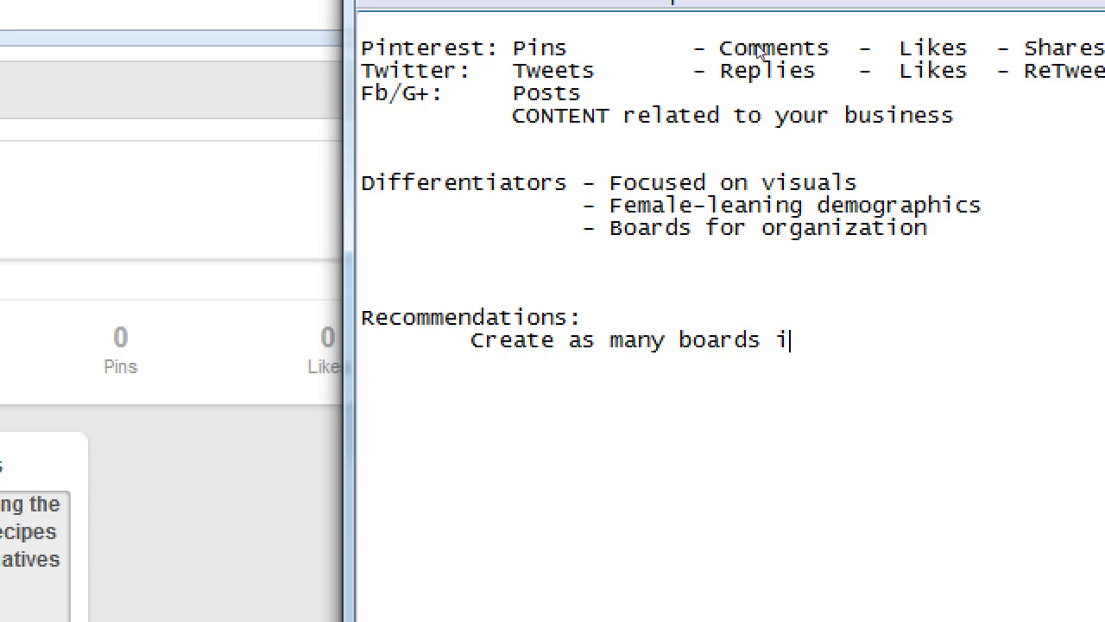
{"action": "type", "text": "hink you"}
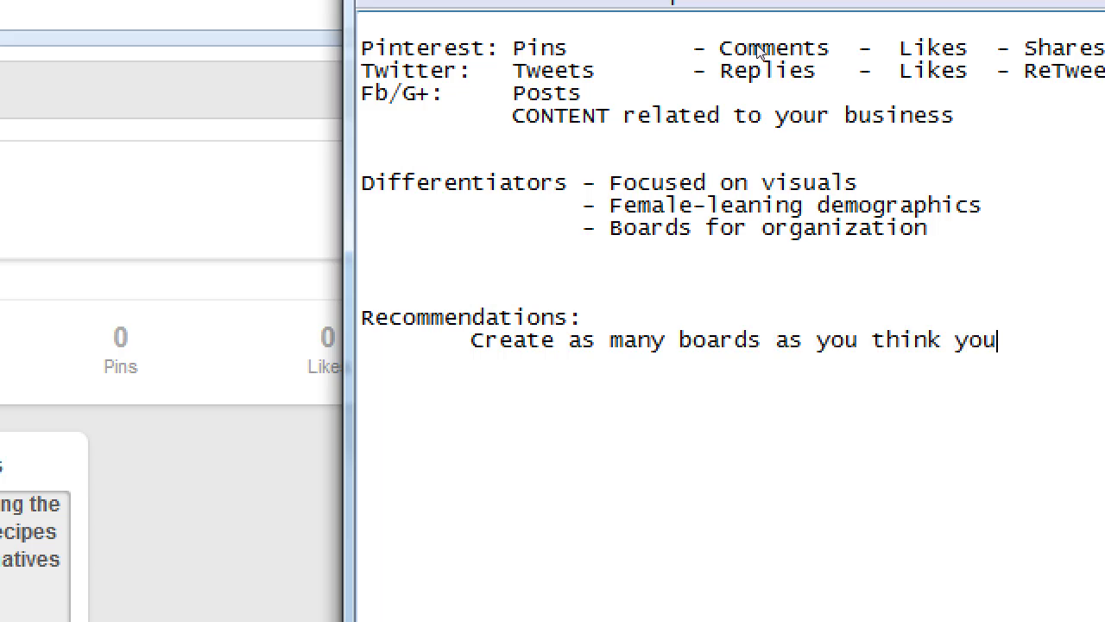
{"action": "type", "text": "'ll need"}
Begin a second indented recommendation with the text "Create boards on various topics (directly and/or"
{"action": "key", "text": "Return"}
{"action": "key", "text": "Tab"}
{"action": "type", "text": "Create"}
{"action": "type", "text": " ob"}
{"action": "key", "text": "BackSpace"}
{"action": "key", "text": "BackSpace"}
{"action": "type", "text": "boards on vqa"}
{"action": "key", "text": "BackSpace"}
{"action": "key", "text": "BackSpace"}
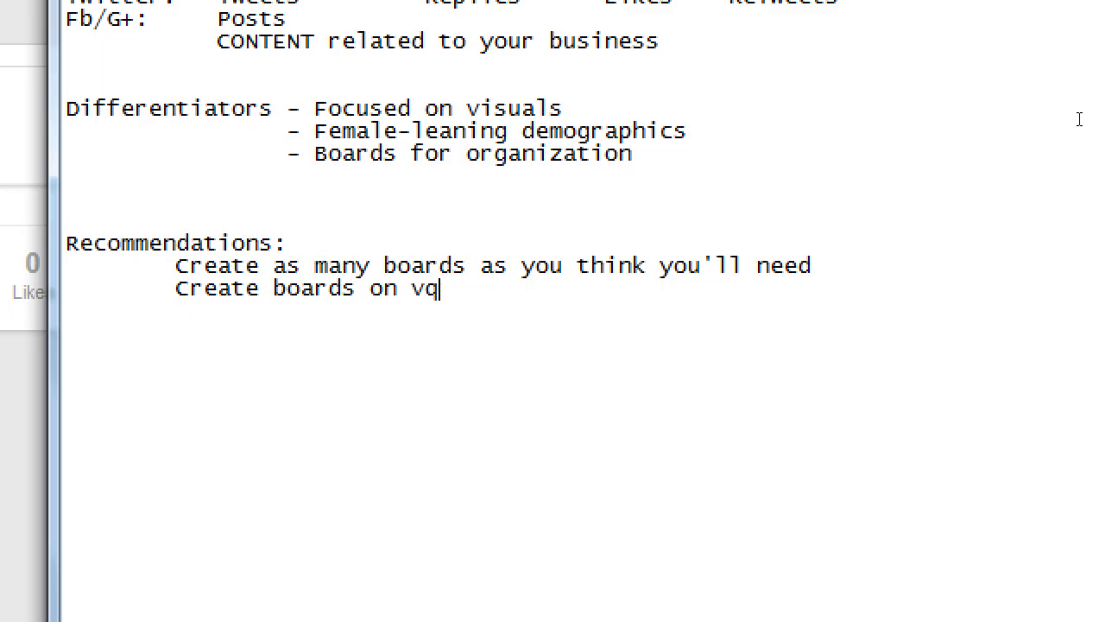
{"action": "type", "text": "arious topics (re"}
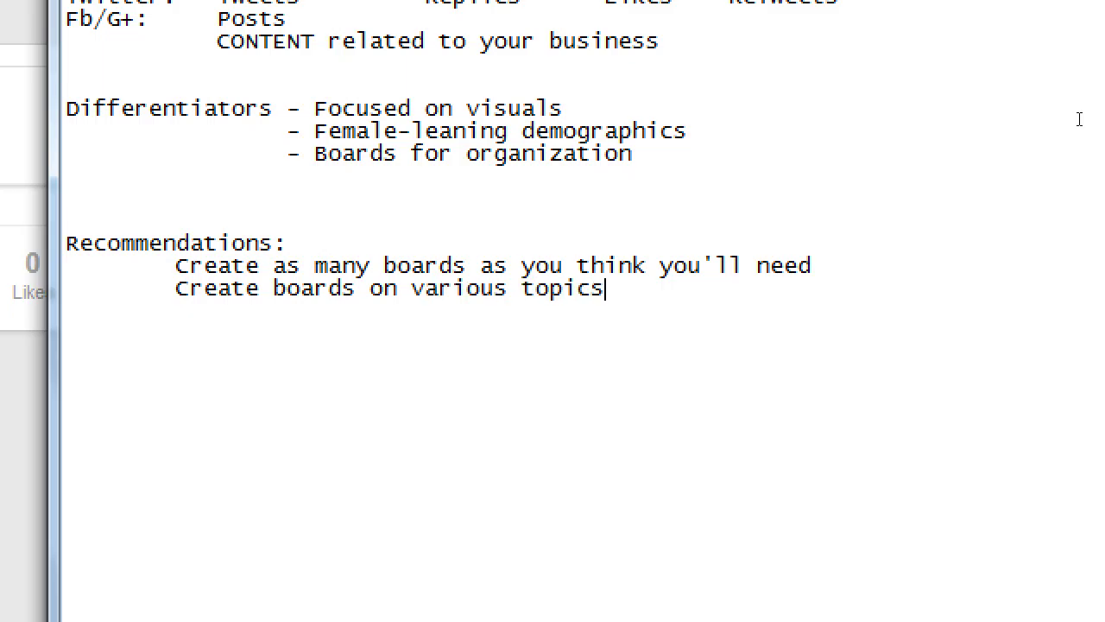
{"action": "key", "text": "BackSpace"}
{"action": "key", "text": "BackSpace"}
{"action": "type", "text": "direc"}
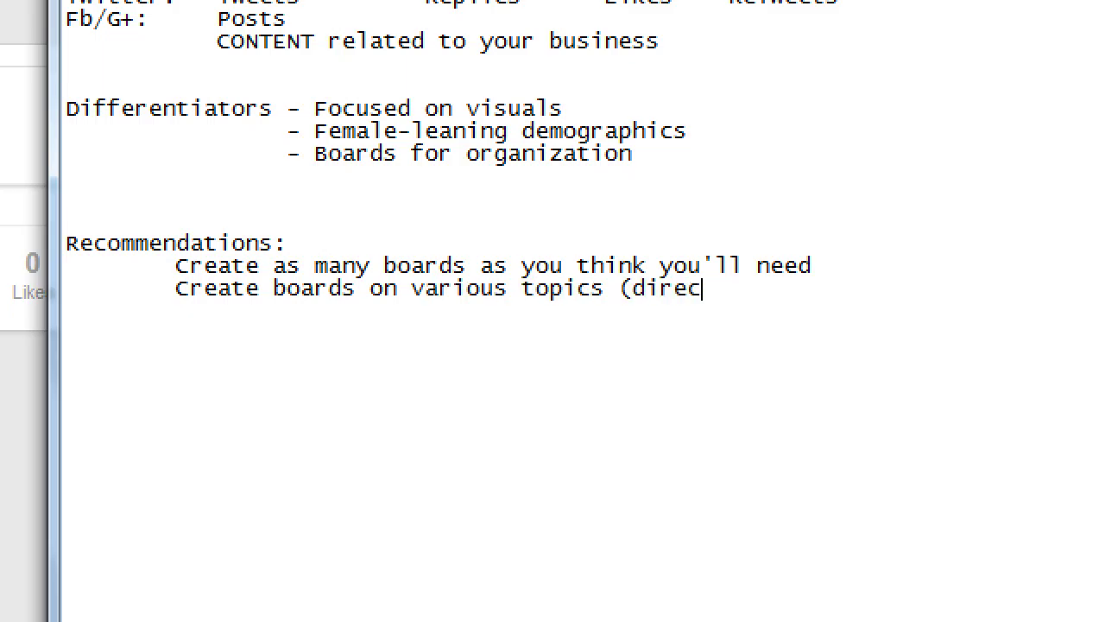
{"action": "type", "text": "tly/"}
{"action": "key", "text": "BackSpace"}
{"action": "key", "text": "BackSpace"}
{"action": "type", "text": "and/or"}
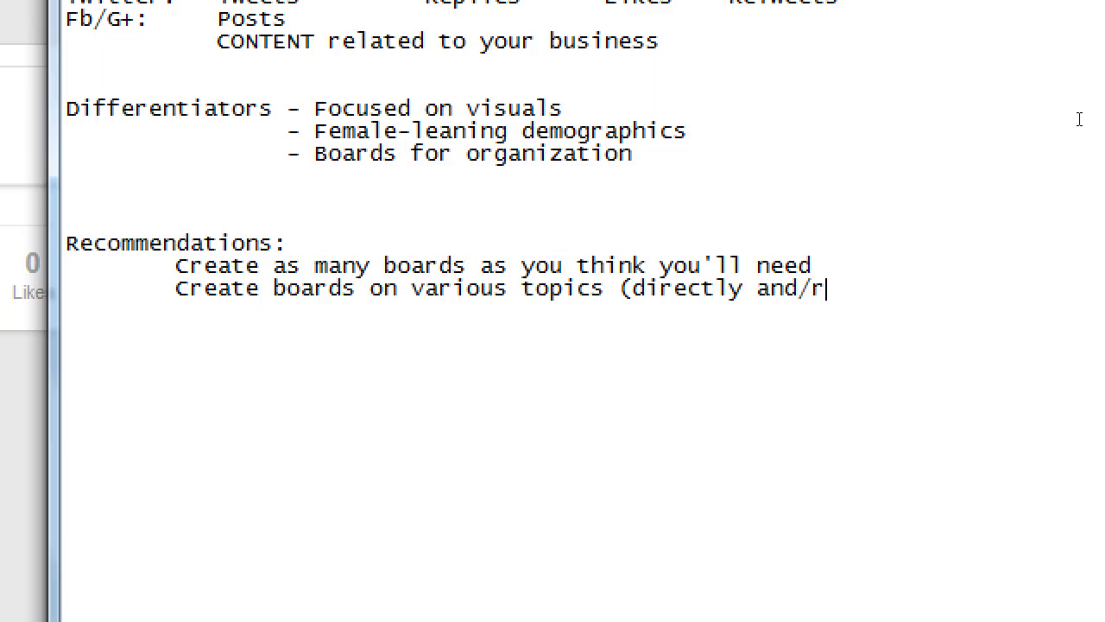
{"action": "key", "text": "BackSpace"}
{"action": "type", "text": "or"}
Close the parenthesis of the second recommendation and insert the word "tangentally" before the closing bracket
{"action": "type", "text": ")"}
{"action": "key", "text": "Left"}
{"action": "type", "text": "TANGE"}
{"action": "key", "text": "BackSpace"}
{"action": "key", "text": "BackSpace"}
{"action": "key", "text": "BackSpace"}
{"action": "key", "text": "BackSpace"}
{"action": "key", "text": "BackSpace"}
{"action": "key", "text": "Caps_Lock"}
{"action": "type", "text": "tange"}
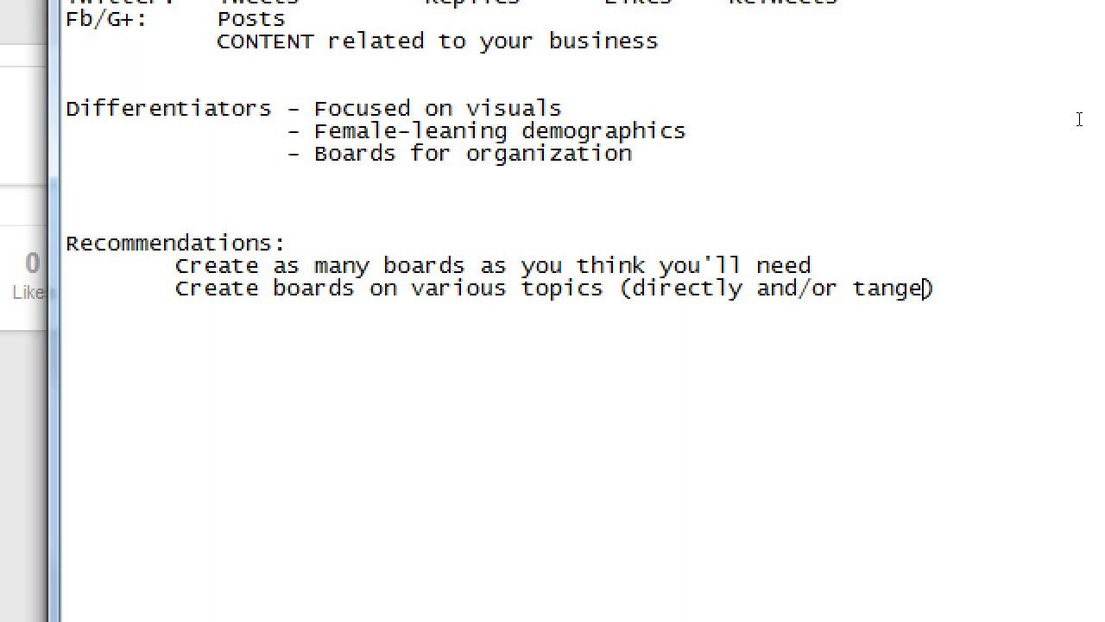
{"action": "type", "text": "ntally"}
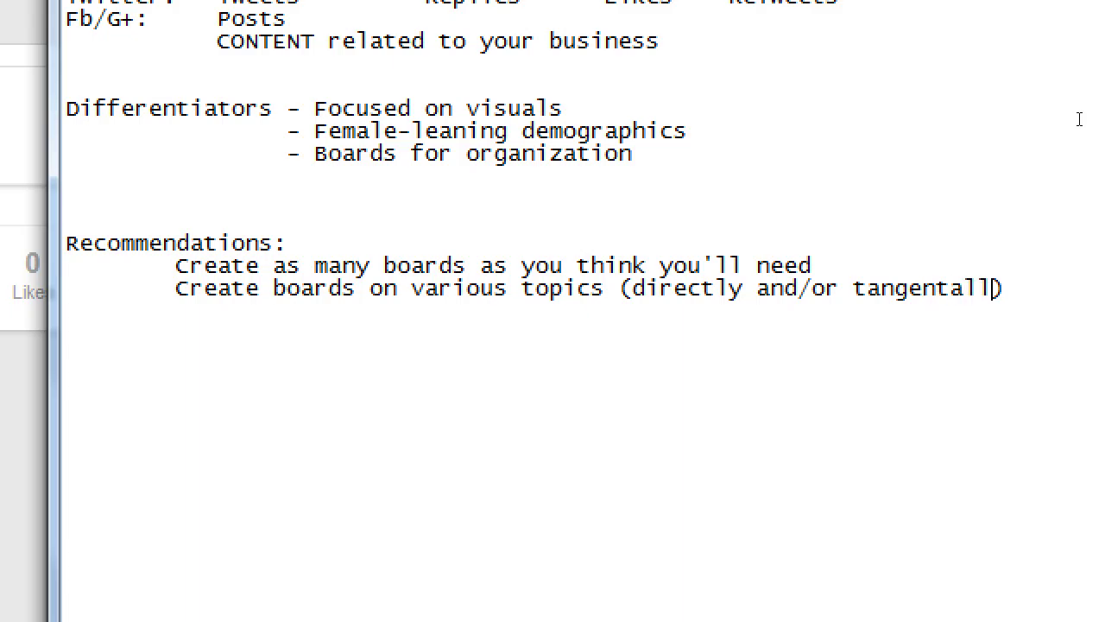
Change the word "tangentally" to "tangents" inside the parentheses of the second recommendation
{"action": "key", "text": "Left"}
{"action": "key", "text": "Left"}
{"action": "key", "text": "Left"}
{"action": "key", "text": "shift+Left"}
{"action": "type", "text": "i"}
{"action": "key", "text": "BackSpace"}
{"action": "key", "text": "Right"}
{"action": "key", "text": "Right"}
{"action": "key", "text": "Right"}
{"action": "key", "text": "BackSpace"}
{"action": "key", "text": "BackSpace"}
{"action": "key", "text": "BackSpace"}
{"action": "key", "text": "BackSpace"}
{"action": "type", "text": "ts"}
{"action": "key", "text": "Right"}
Add a third indented recommendation reading "In beginning: At least 3 boards"
{"action": "key", "text": "Return"}
{"action": "key", "text": "Tab"}
{"action": "type", "text": "Try"}
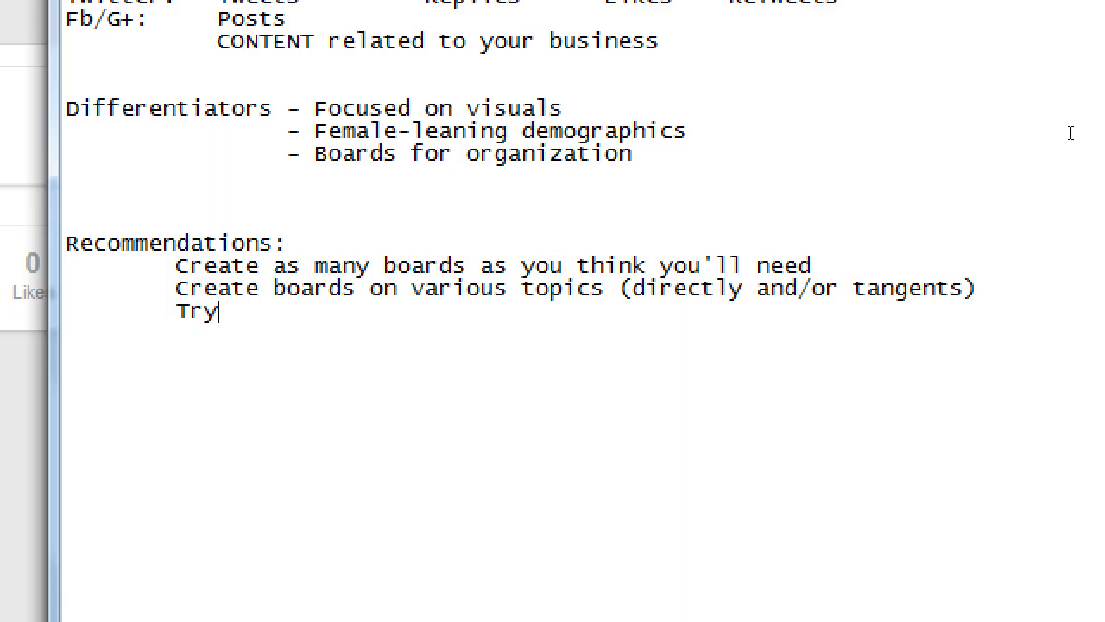
{"action": "key", "text": "BackSpace"}
{"action": "key", "text": "BackSpace"}
{"action": "key", "text": "BackSpace"}
{"action": "type", "text": "In beginning: At"}
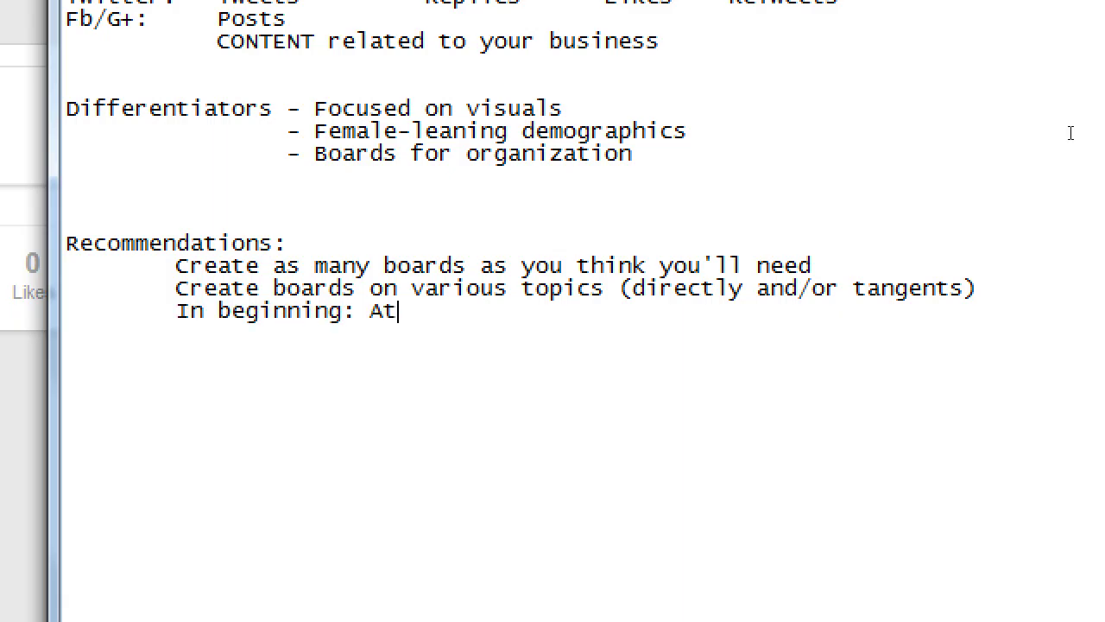
{"action": "type", "text": " least 3 boards"}
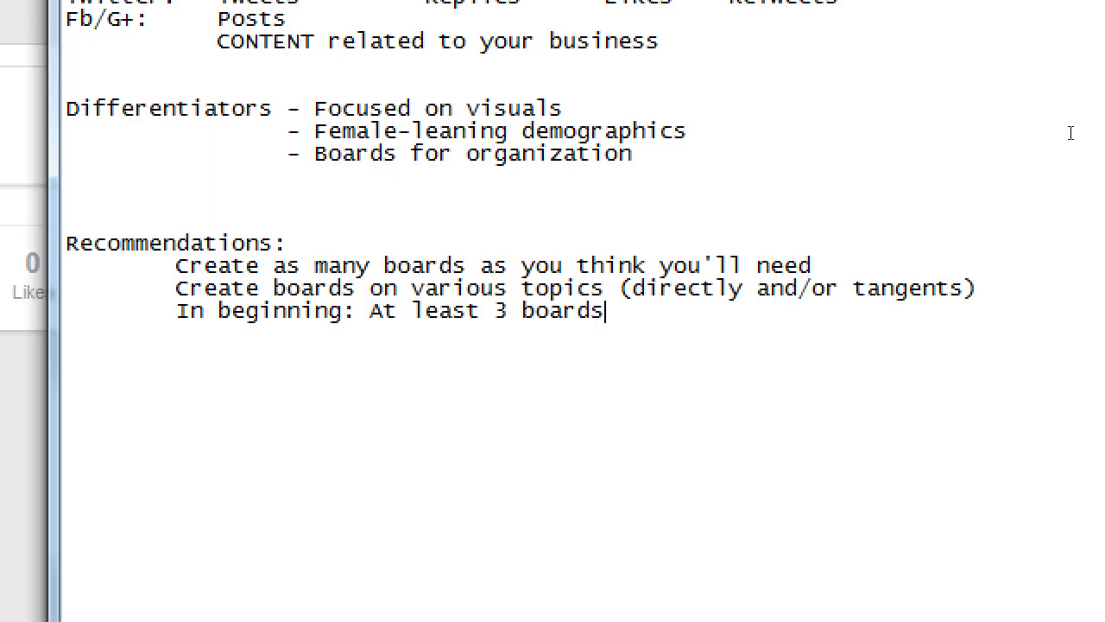
Add a further-indented line reading "At least 4 pins per board" beneath the "In beginning" recommendation
{"action": "key", "text": "Return"}
{"action": "key", "text": "Tab"}
{"action": "key", "text": "Tab"}
{"action": "type", "text": "At least fou"}
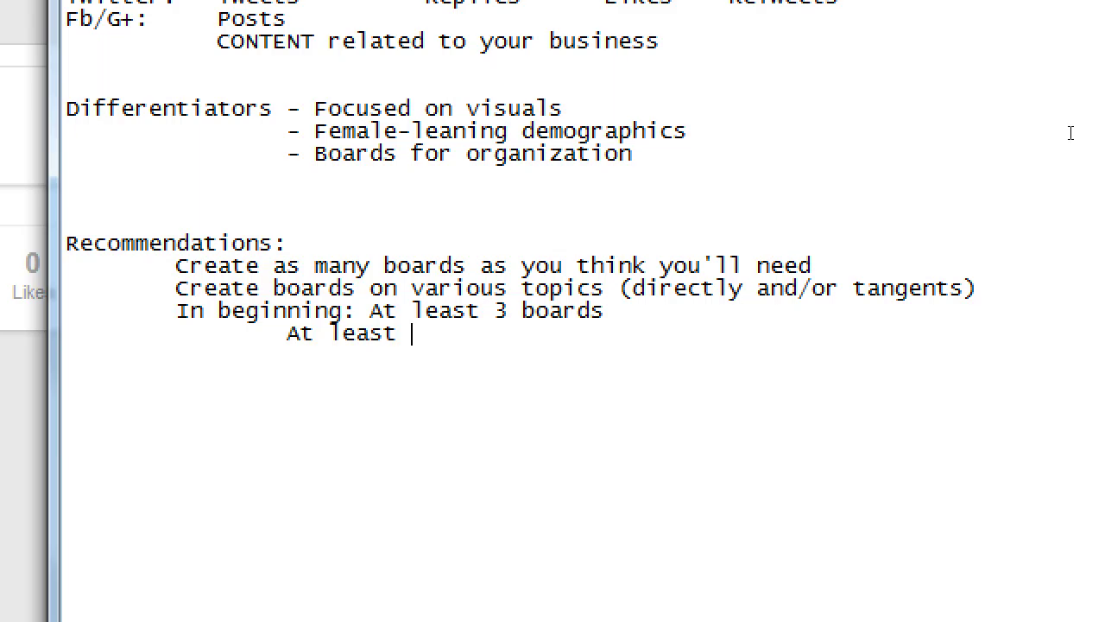
{"action": "type", "text": "r pins"}
{"action": "key", "text": "ctrl+Left"}
{"action": "key", "text": "Left"}
{"action": "key", "text": "ctrl+shift+Left"}
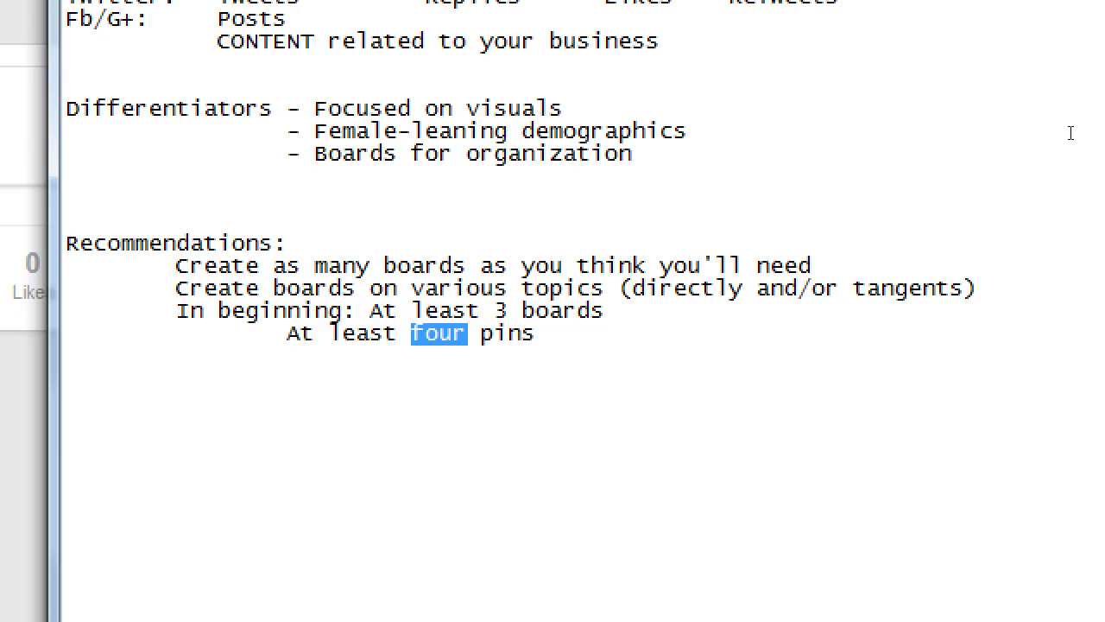
{"action": "type", "text": "4"}
{"action": "key", "text": "End"}
{"action": "type", "text": "per board"}
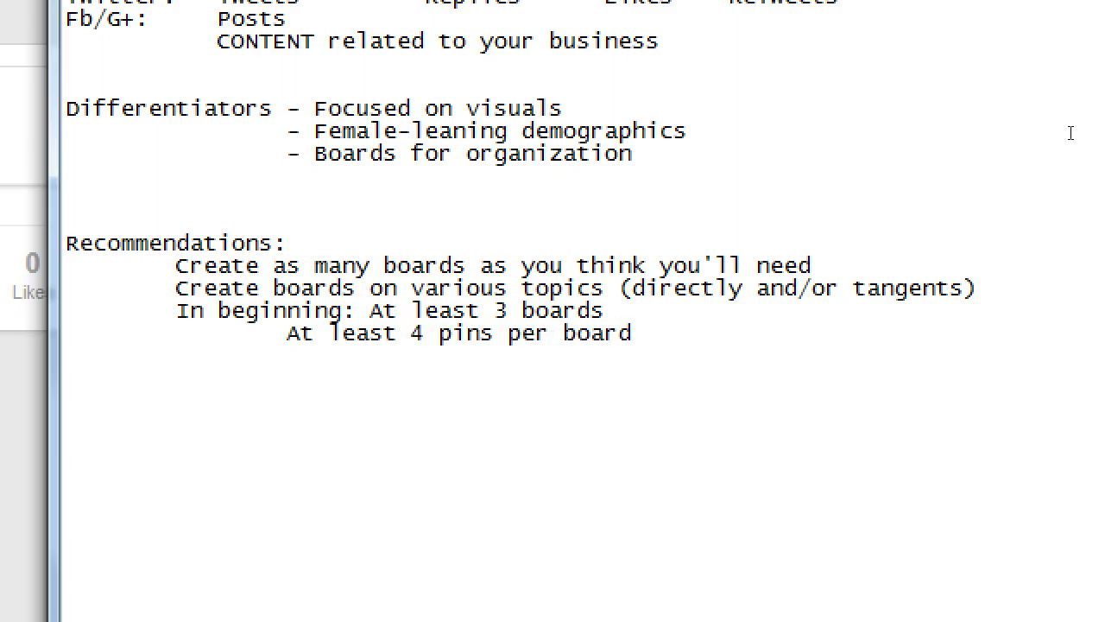
{"action": "key", "text": "super+minus"}
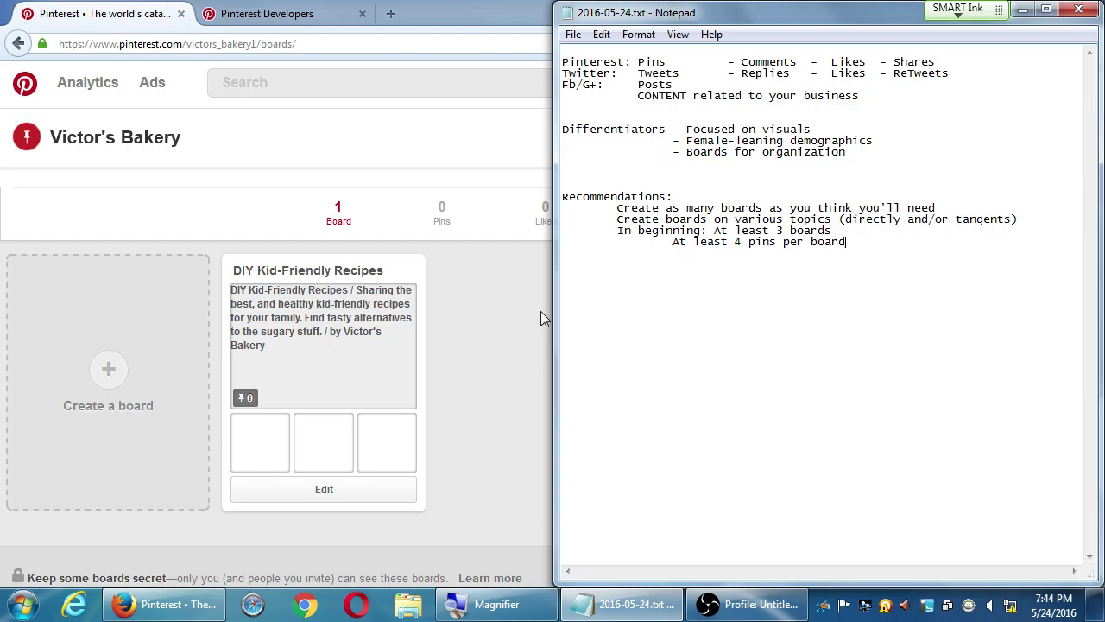
Switch back to the Victor's Bakery Pinterest profile, look over its board sections and start creating a new public board
{"action": "left_click", "coordinate": [488, 287]}
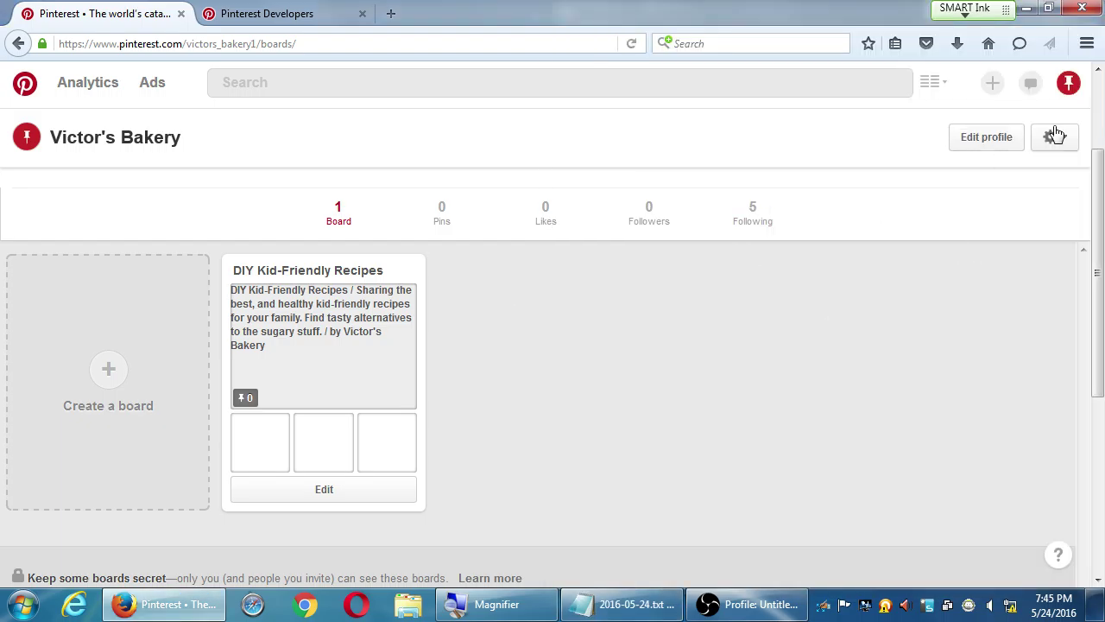
{"action": "scroll", "coordinate": [702, 397], "scroll_direction": "down", "scroll_amount": 5}
{"action": "scroll", "coordinate": [703, 412], "scroll_direction": "up", "scroll_amount": 10}
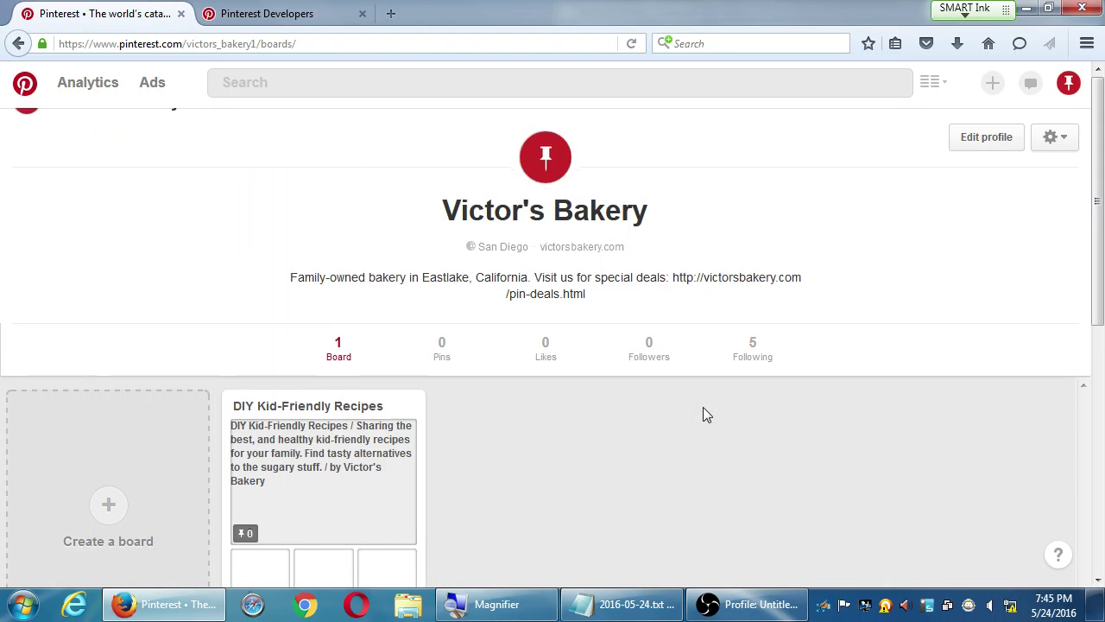
{"action": "scroll", "coordinate": [128, 492], "scroll_direction": "down", "scroll_amount": 8}
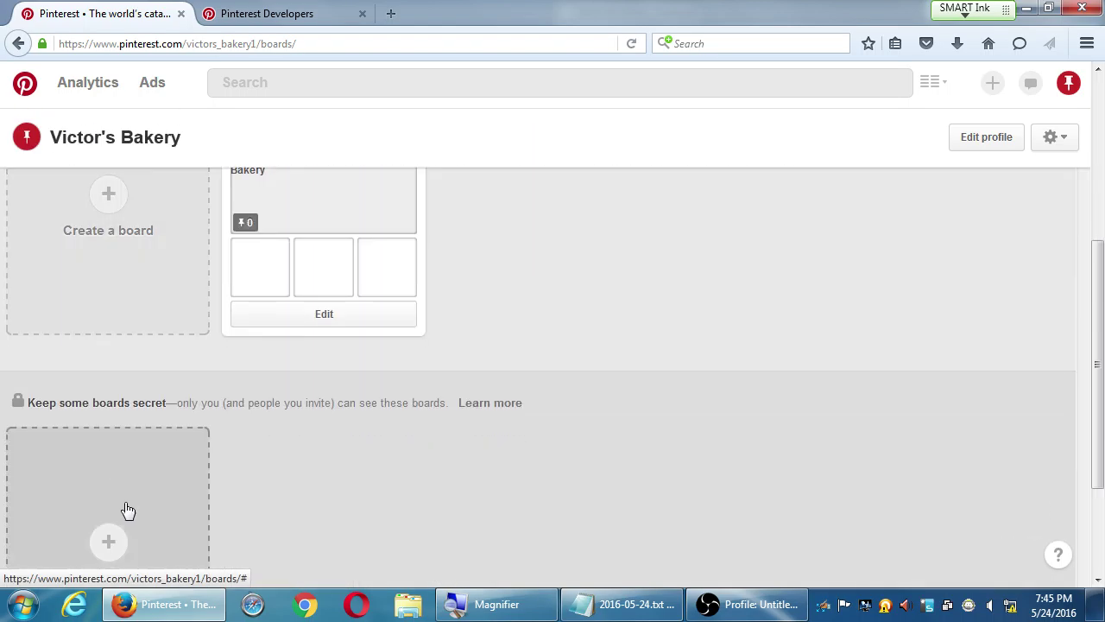
{"action": "scroll", "coordinate": [123, 510], "scroll_direction": "down", "scroll_amount": 2}
{"action": "scroll", "coordinate": [128, 505], "scroll_direction": "up", "scroll_amount": 6}
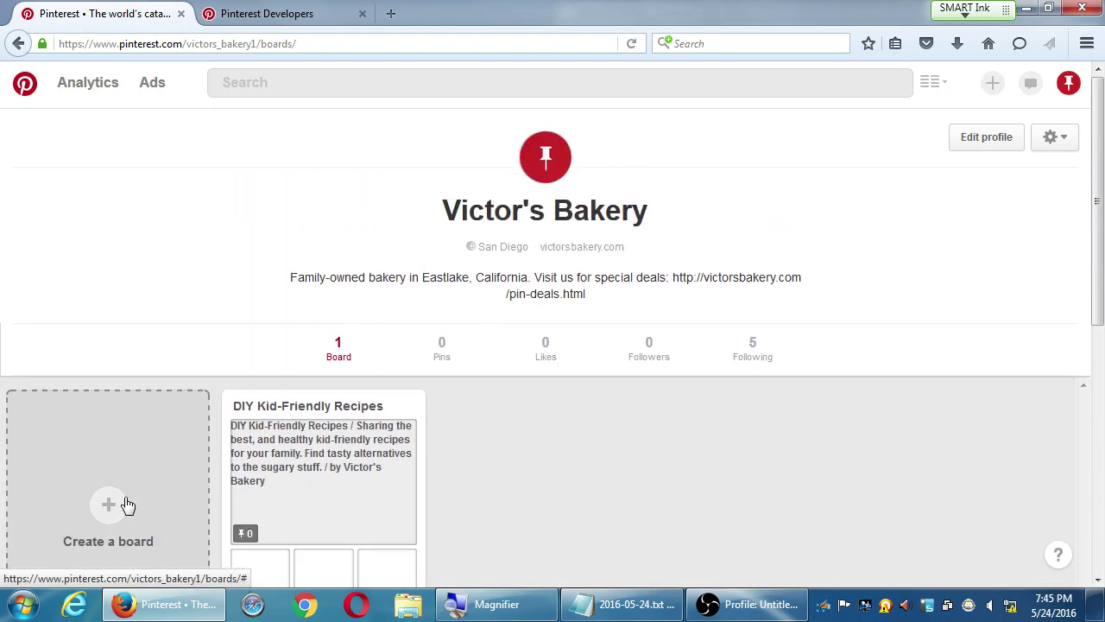
{"action": "scroll", "coordinate": [127, 504], "scroll_direction": "down", "scroll_amount": 2}
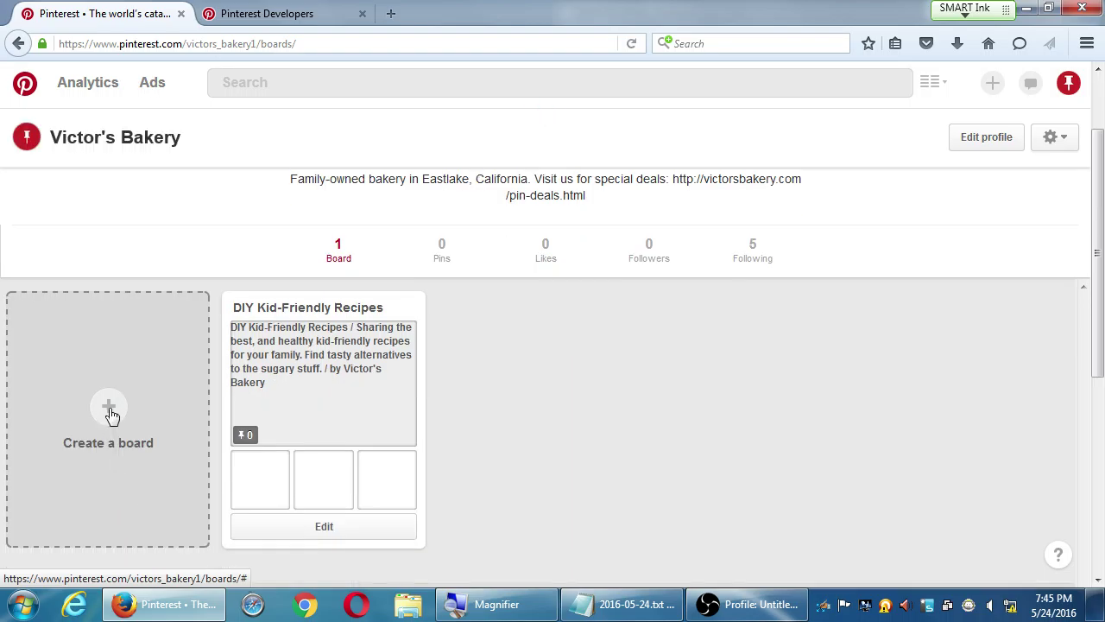
{"action": "left_click", "coordinate": [111, 415]}
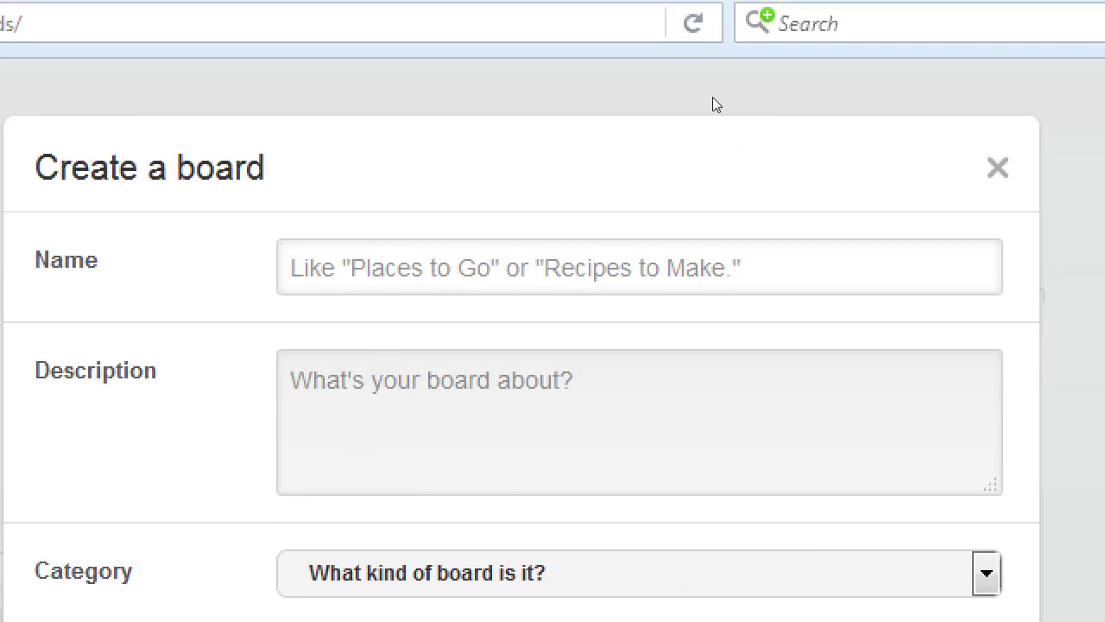
Name the new board "Baking with Alternative Ingrediates"
{"action": "type", "text": "BAki"}
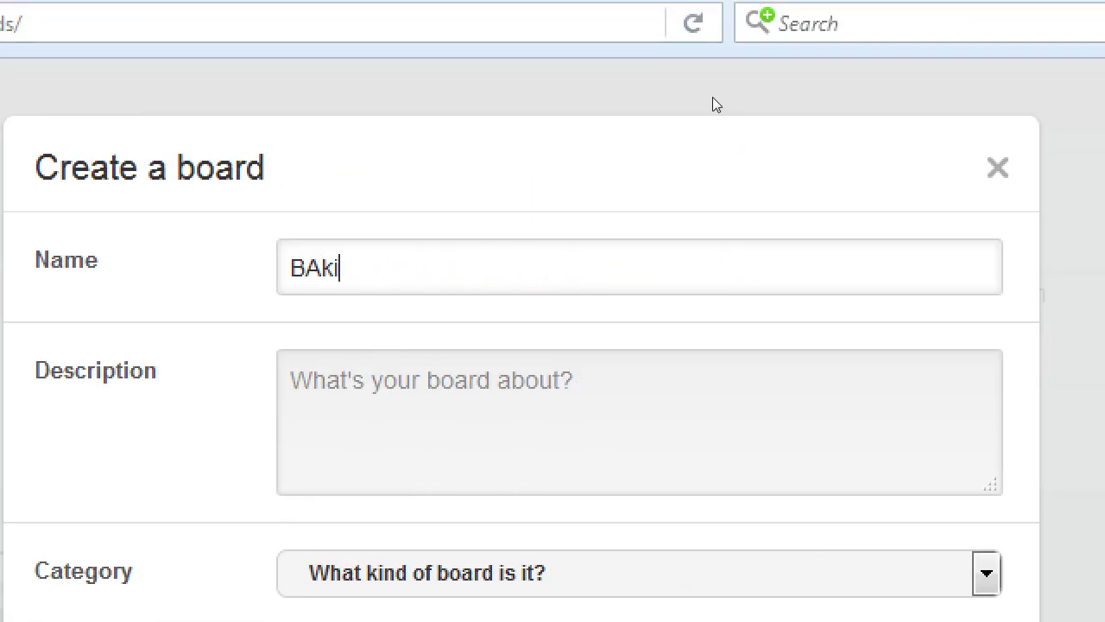
{"action": "type", "text": "ng"}
{"action": "key", "text": "BackSpace"}
{"action": "key", "text": "BackSpace"}
{"action": "key", "text": "BackSpace"}
{"action": "key", "text": "BackSpace"}
{"action": "key", "text": "BackSpace"}
{"action": "type", "text": "aking"}
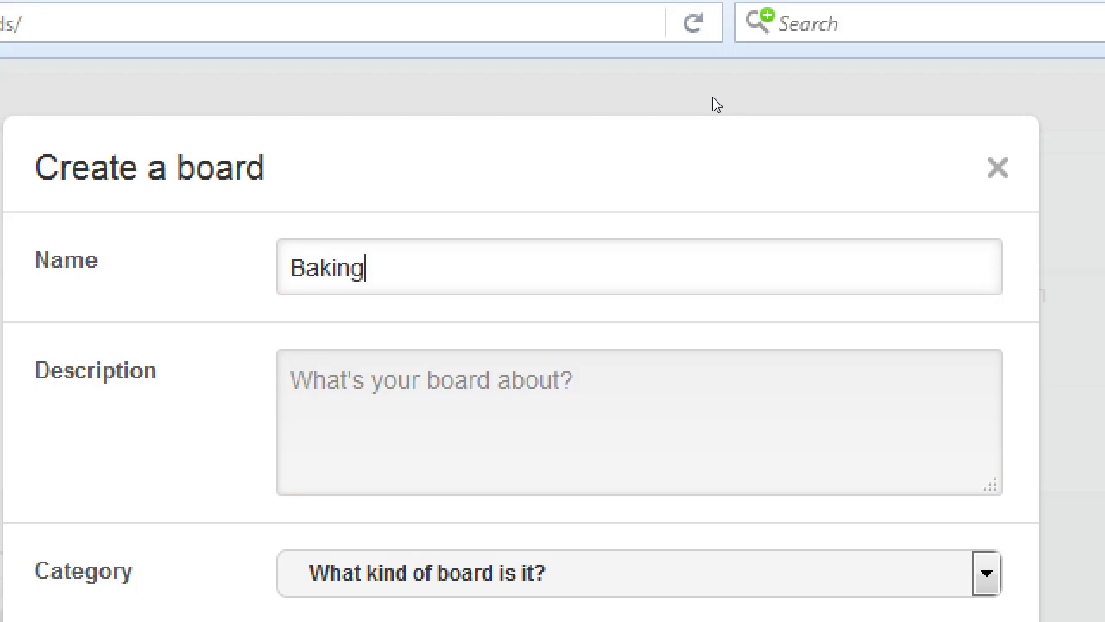
{"action": "type", "text": " with Alternat"}
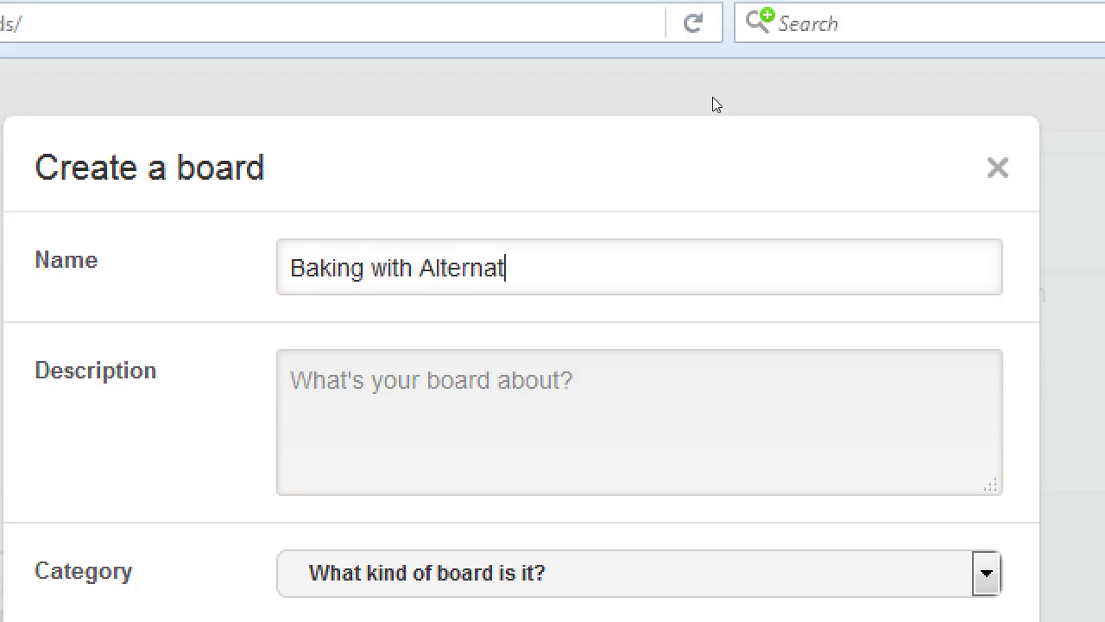
{"action": "type", "text": "ive Ingrediate"}
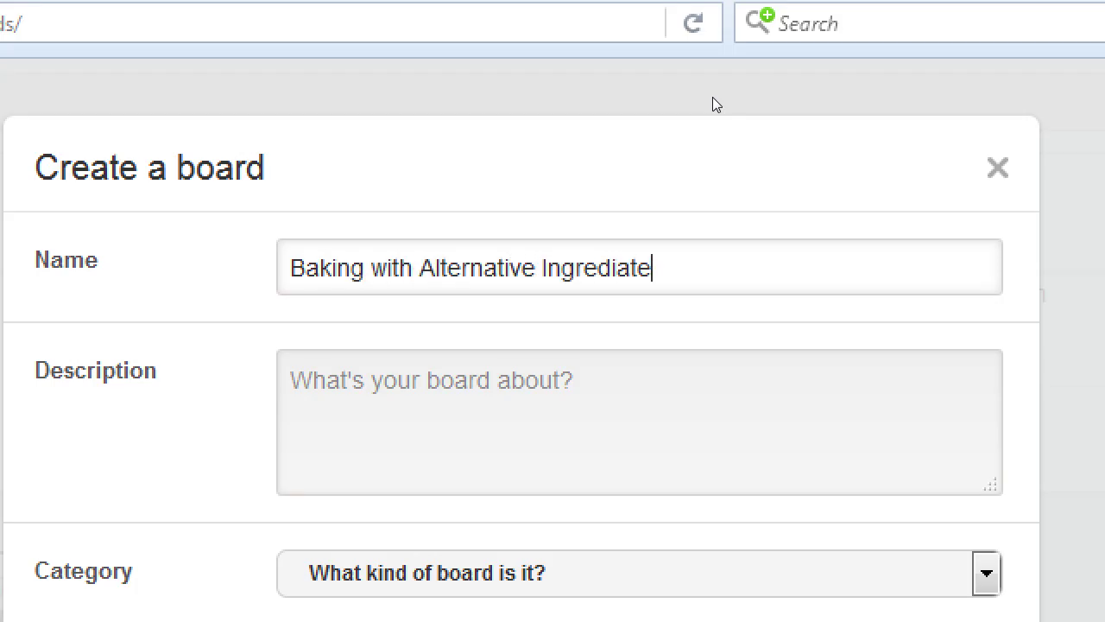
{"action": "type", "text": "s"}
{"action": "key", "text": "Tab"}
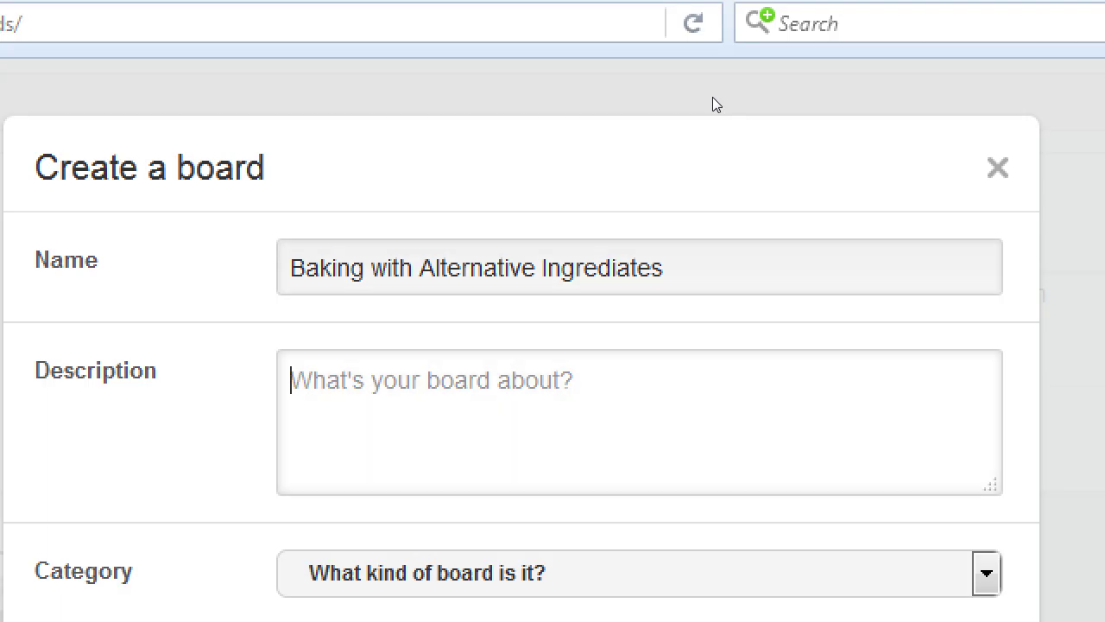
Begin the board description with the question "Tired of using the same old, unhealthy ingredients?"
{"action": "type", "text": "Tired of using"}
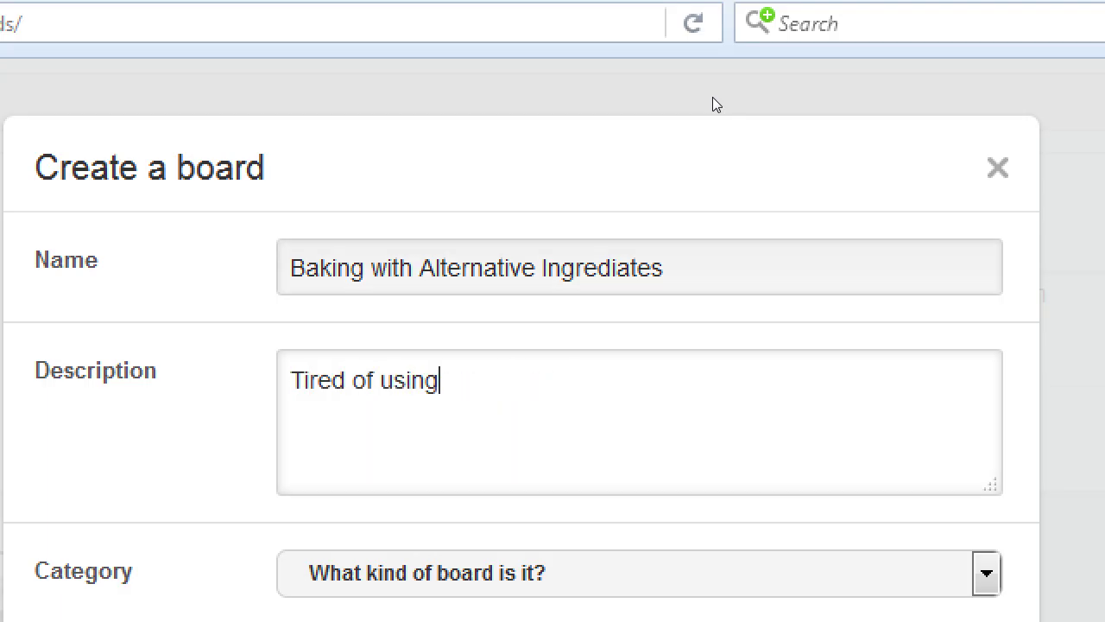
{"action": "type", "text": " the same old, un"}
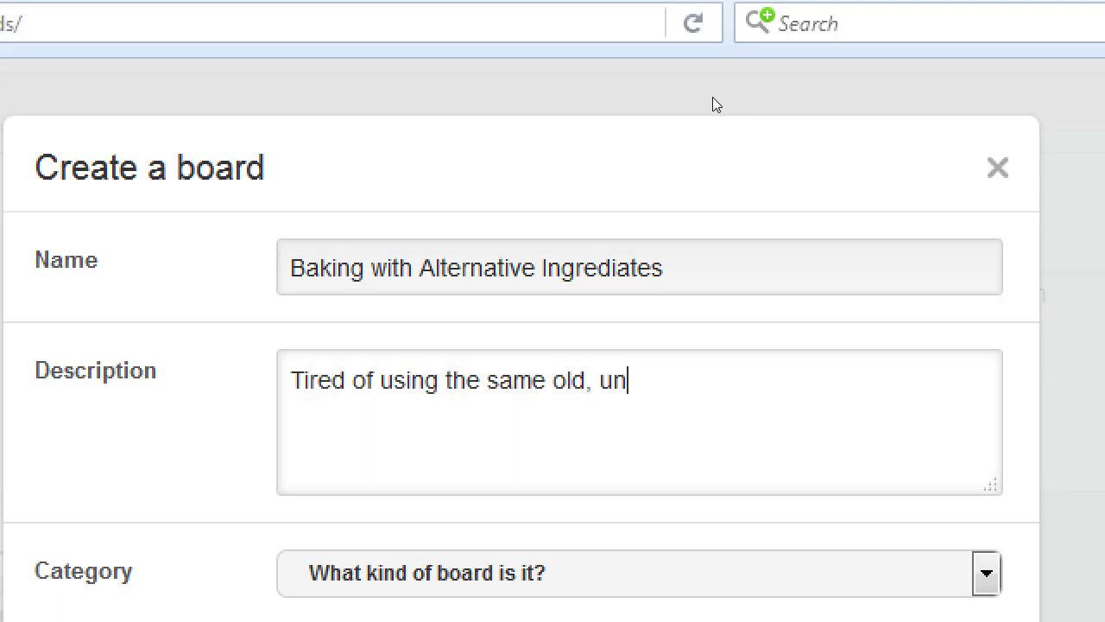
{"action": "type", "text": "healthy i"}
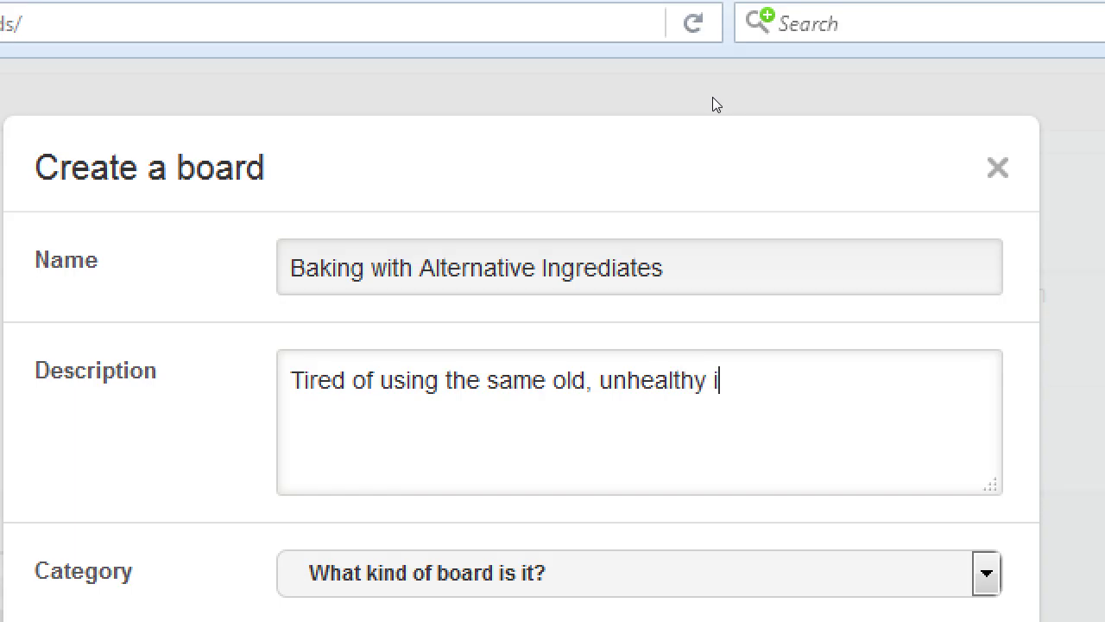
{"action": "type", "text": "ngrediates?"}
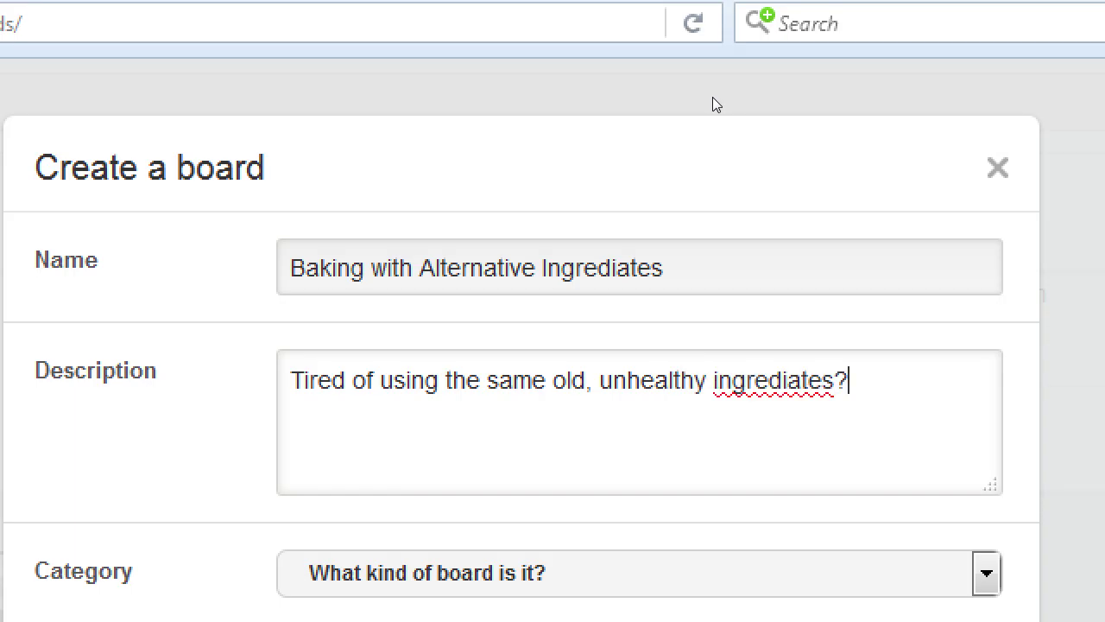
{"action": "key", "text": "BackSpace"}
{"action": "key", "text": "BackSpace"}
{"action": "key", "text": "BackSpace"}
{"action": "key", "text": "BackSpace"}
{"action": "key", "text": "BackSpace"}
{"action": "key", "text": "BackSpace"}
{"action": "key", "text": "BackSpace"}
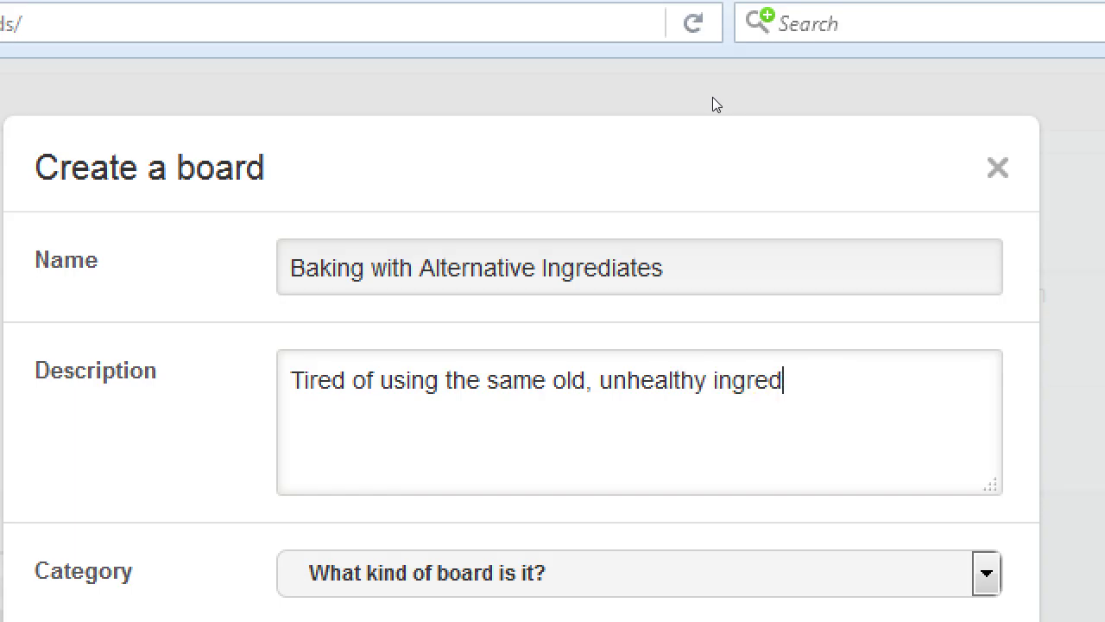
{"action": "key", "text": "BackSpace"}
{"action": "type", "text": "dia"}
{"action": "key", "text": "BackSpace"}
{"action": "type", "text": "ents? %T"}
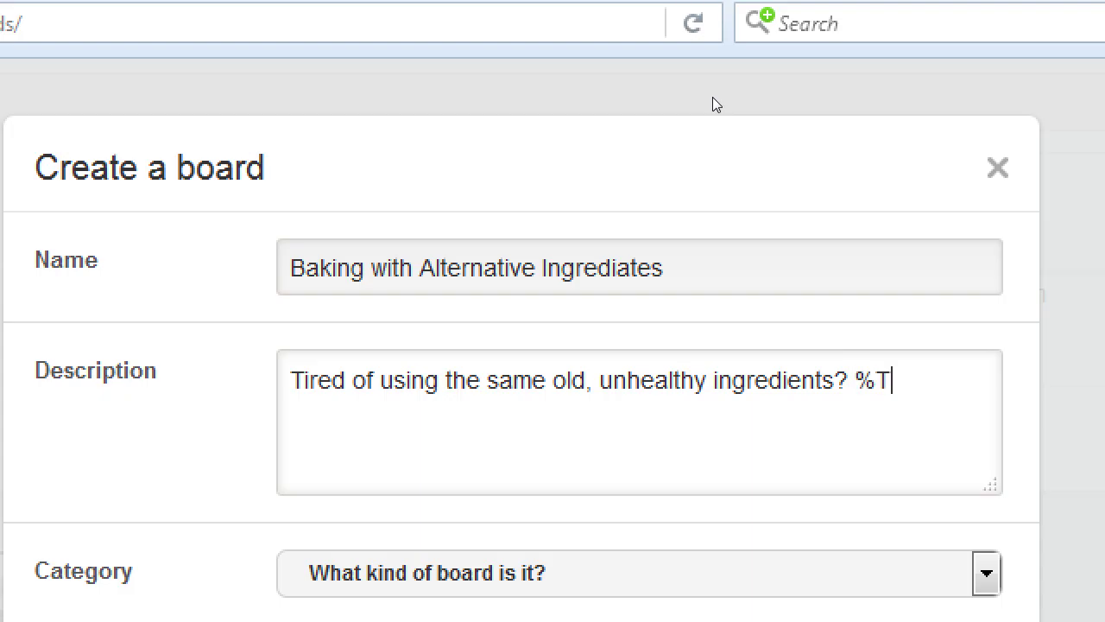
Complete the board description with a second sentence reading "Try these healthier alternatives for something different."
{"action": "key", "text": "BackSpace"}
{"action": "key", "text": "BackSpace"}
{"action": "type", "text": "tr"}
{"action": "key", "text": "BackSpace"}
{"action": "key", "text": "BackSpace"}
{"action": "type", "text": "Try these healthi"}
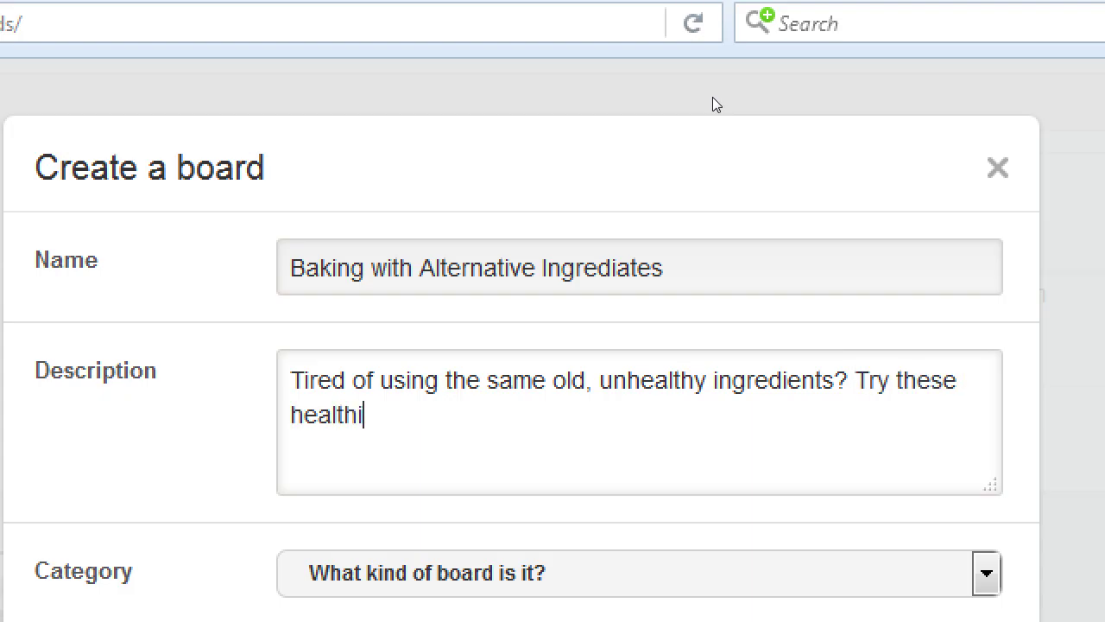
{"action": "type", "text": "er altern"}
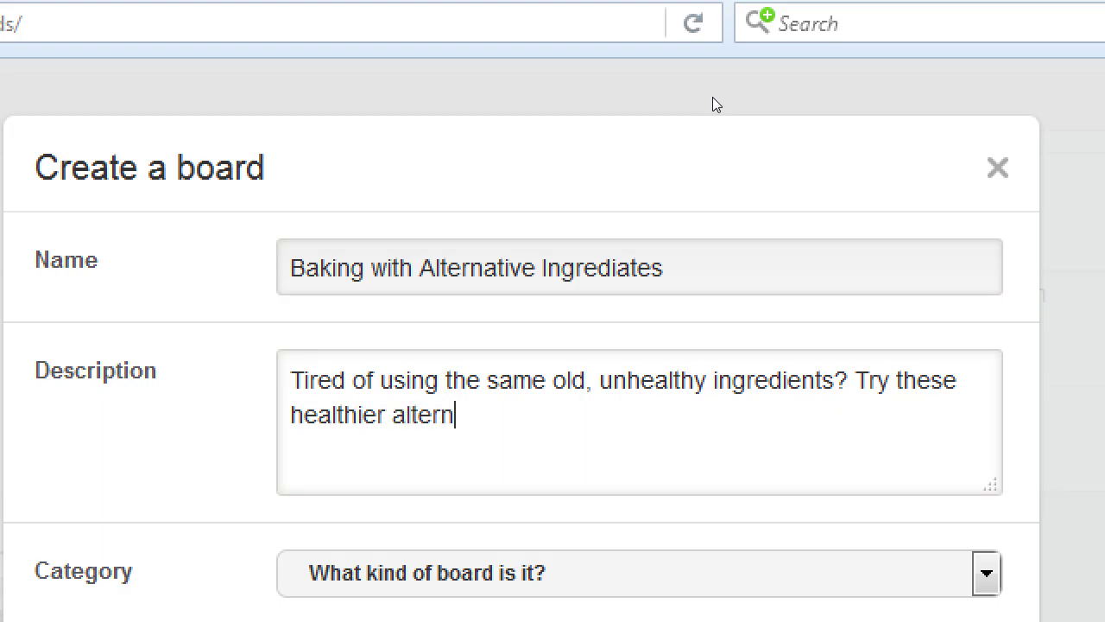
{"action": "type", "text": "atives for som"}
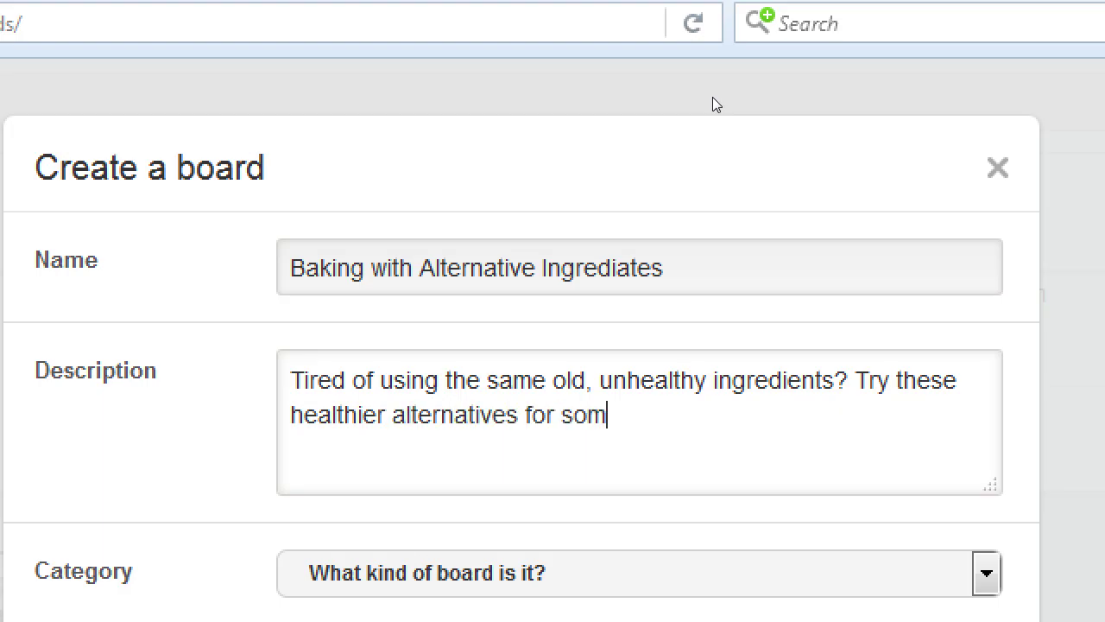
{"action": "type", "text": "ething different."}
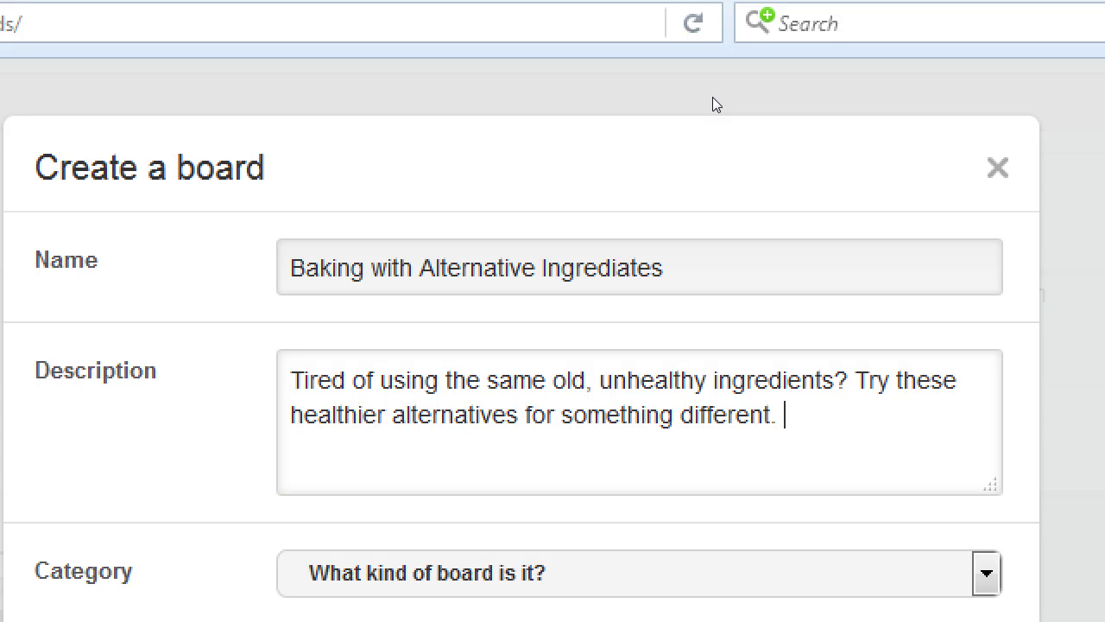
Set the board's category to Health and fitness and create the board, leaving Secret at No
{"action": "key", "text": "super+minus"}
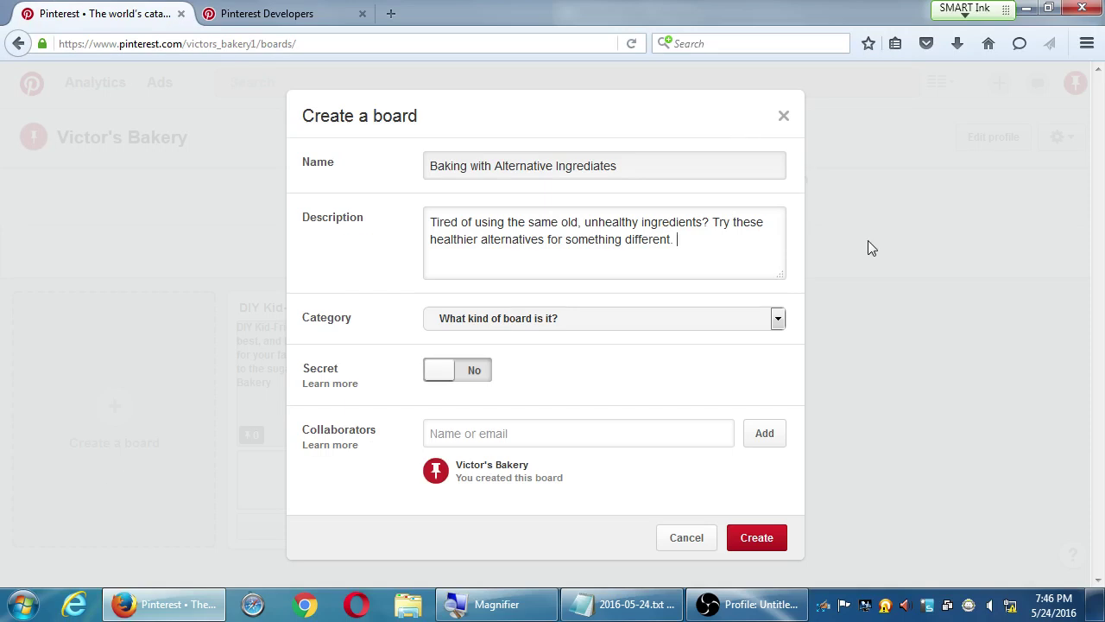
{"action": "left_click", "coordinate": [753, 323]}
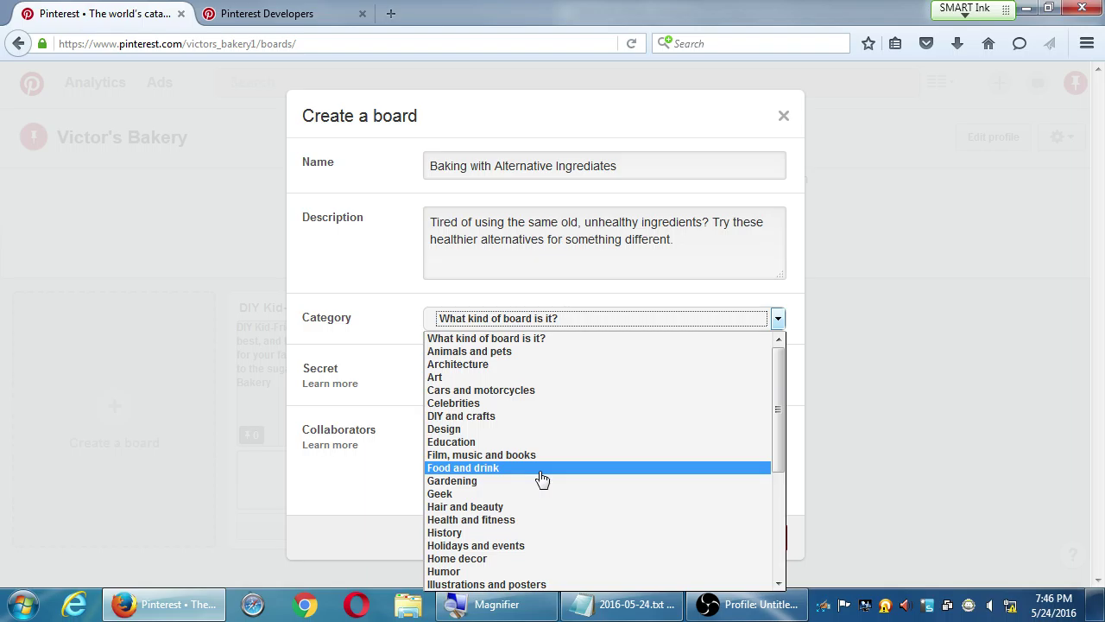
{"action": "left_click", "coordinate": [542, 520]}
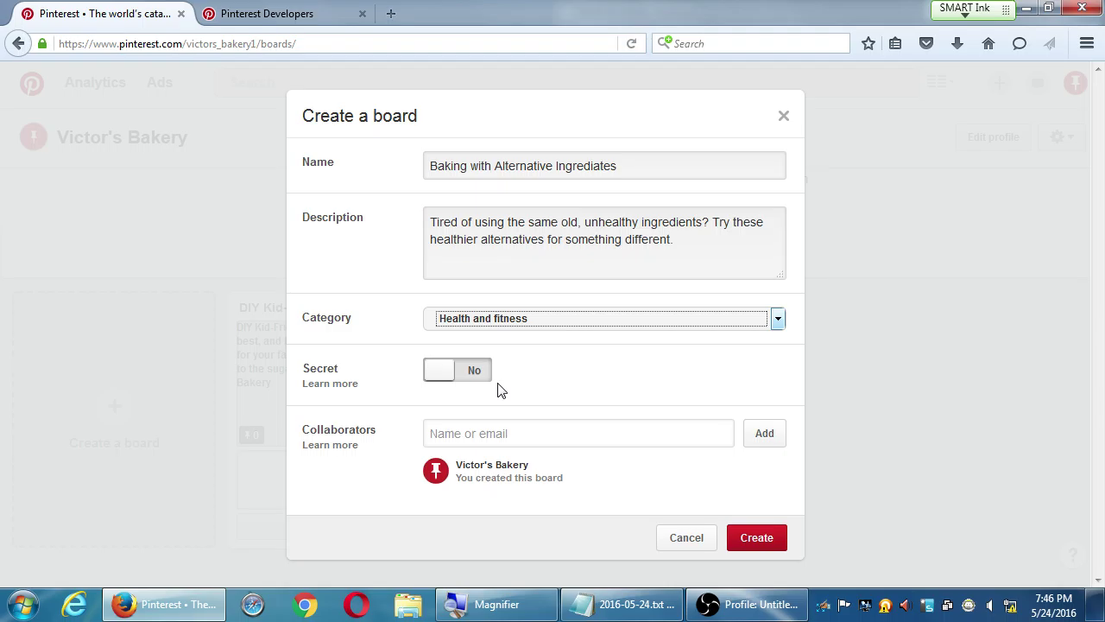
{"action": "left_click", "coordinate": [759, 544]}
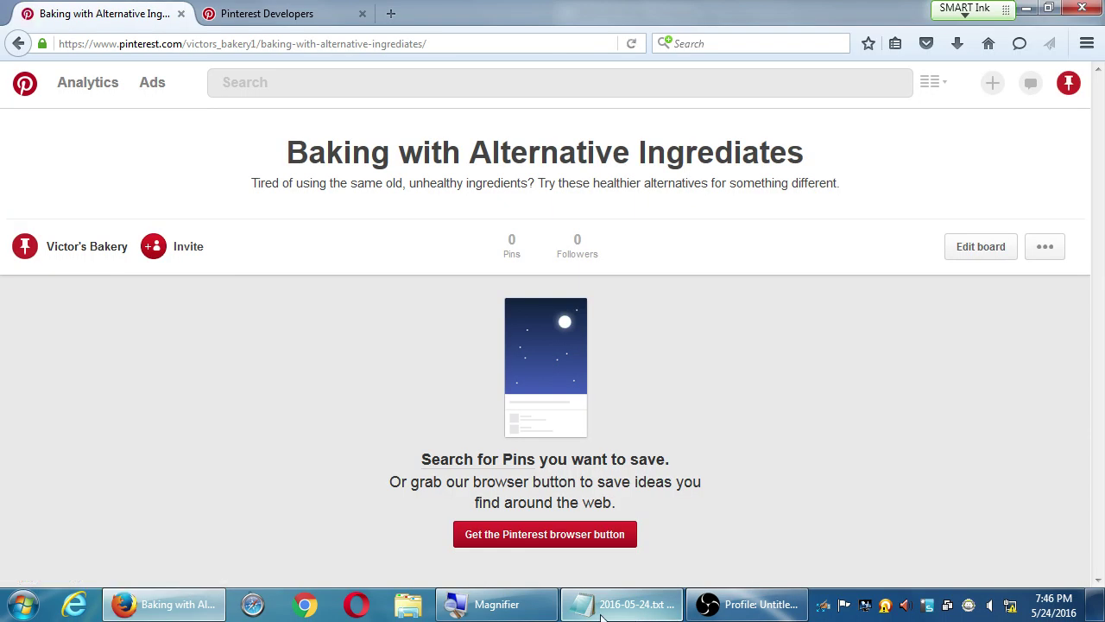
Switch to the Notepad notes and highlight the recommended minimums of 3 boards and 4 pins per board
{"action": "left_click", "coordinate": [621, 604]}
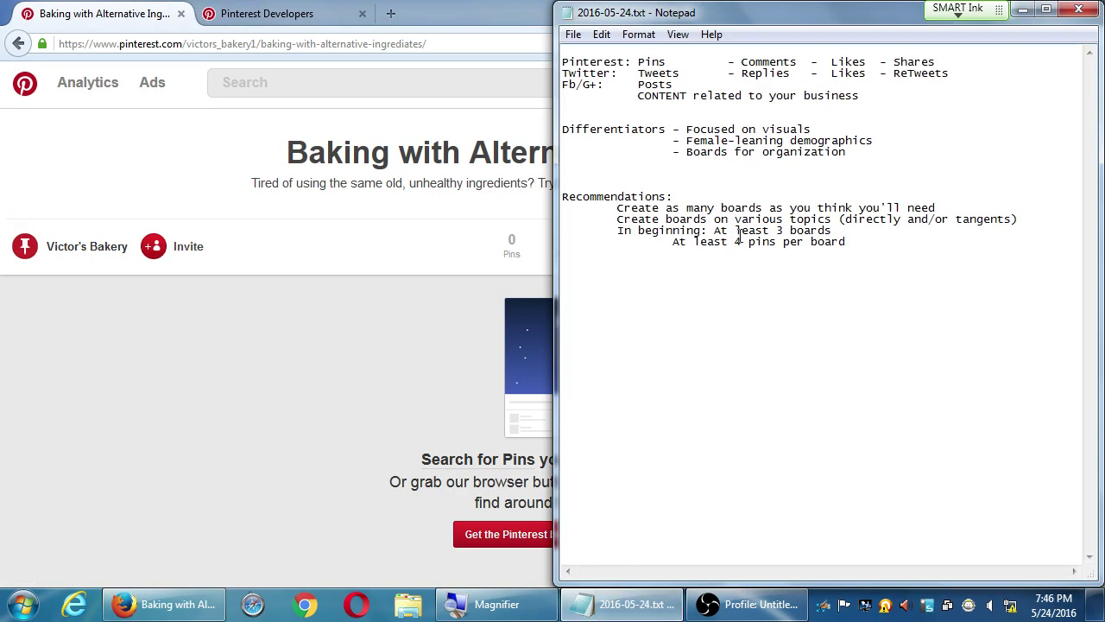
{"action": "left_click_drag", "start_coordinate": [777, 229], "coordinate": [833, 232]}
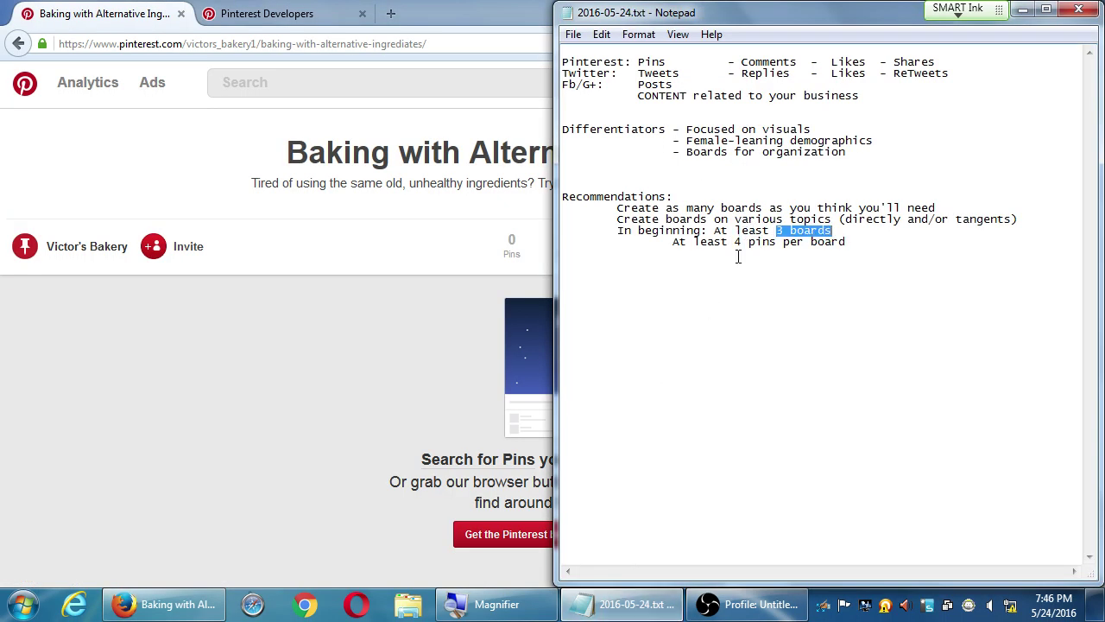
{"action": "left_click_drag", "start_coordinate": [721, 243], "coordinate": [745, 253]}
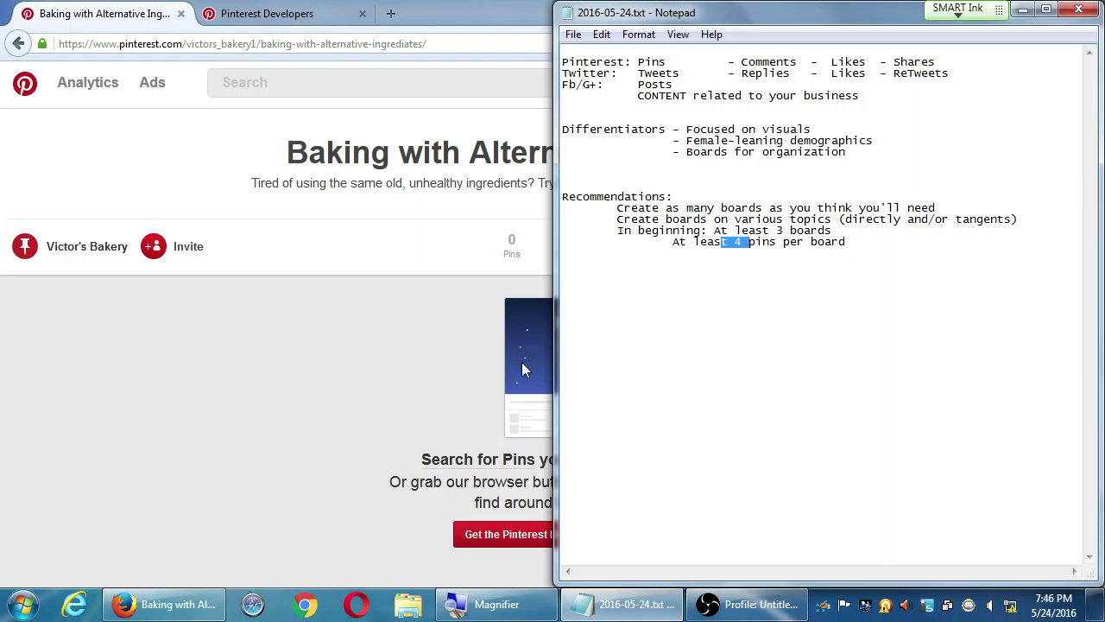
Switch back to Pinterest in the browser and open the Victor's Bakery profile page
{"action": "left_click", "coordinate": [363, 369]}
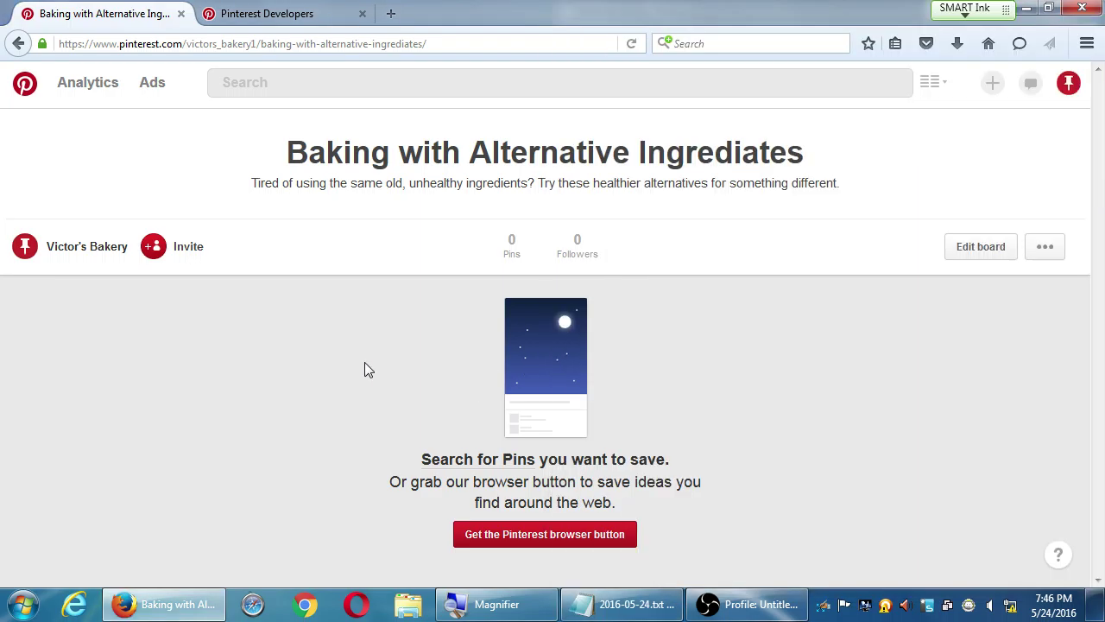
{"action": "mouse_move", "coordinate": [1068, 83]}
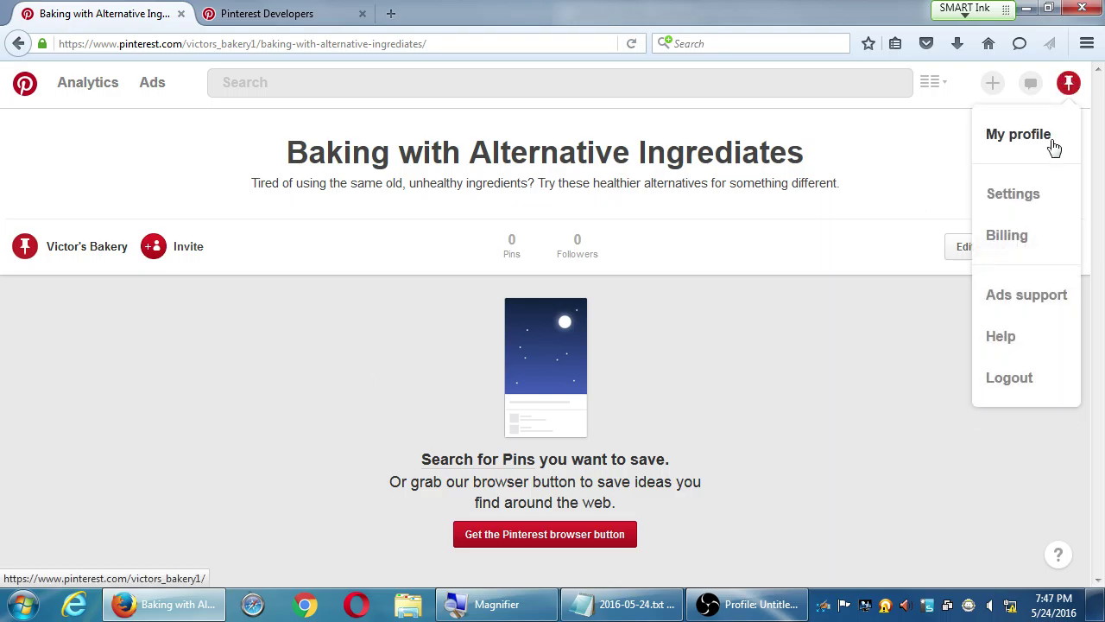
{"action": "left_click", "coordinate": [1018, 135]}
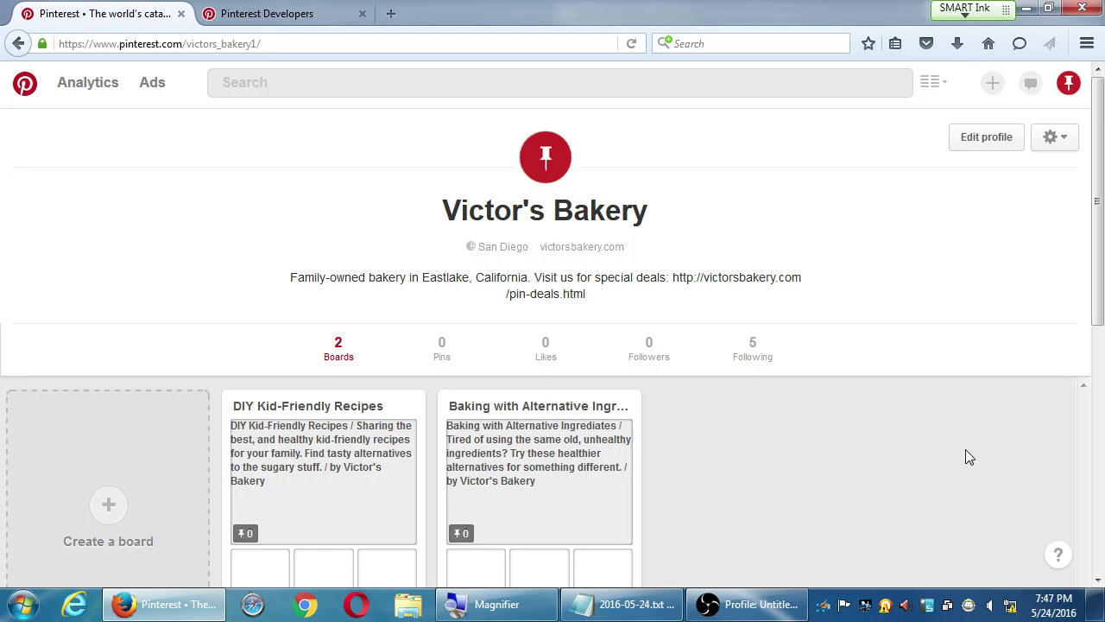
Look over the public boards and the secret boards section on the Victor's Bakery profile
{"action": "scroll", "coordinate": [943, 441], "scroll_direction": "down", "scroll_amount": 5}
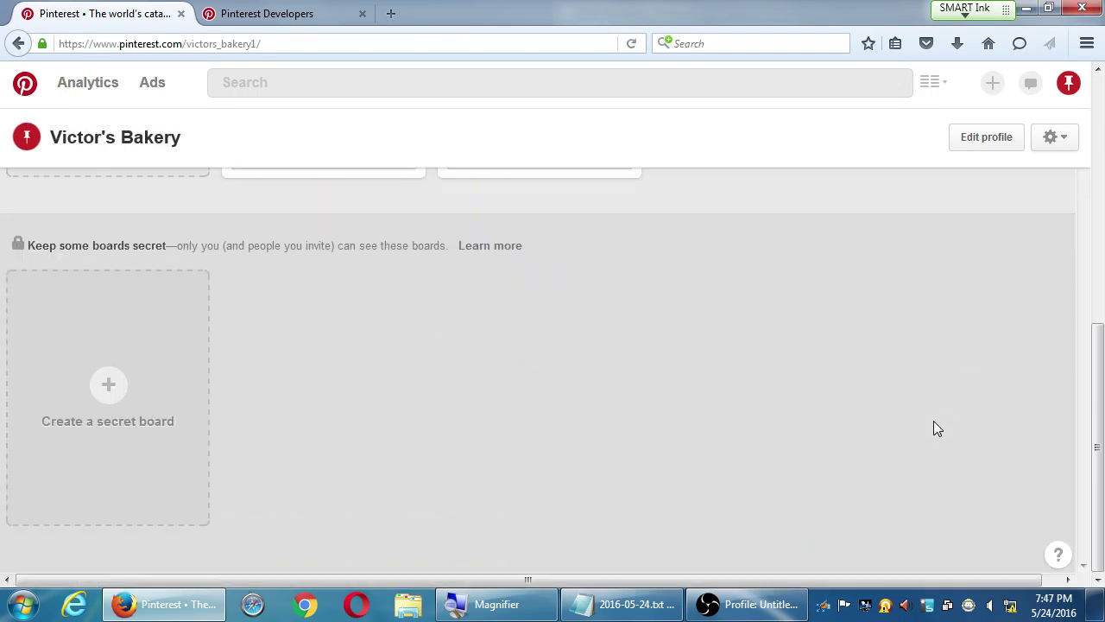
{"action": "scroll", "coordinate": [933, 427], "scroll_direction": "up", "scroll_amount": 5}
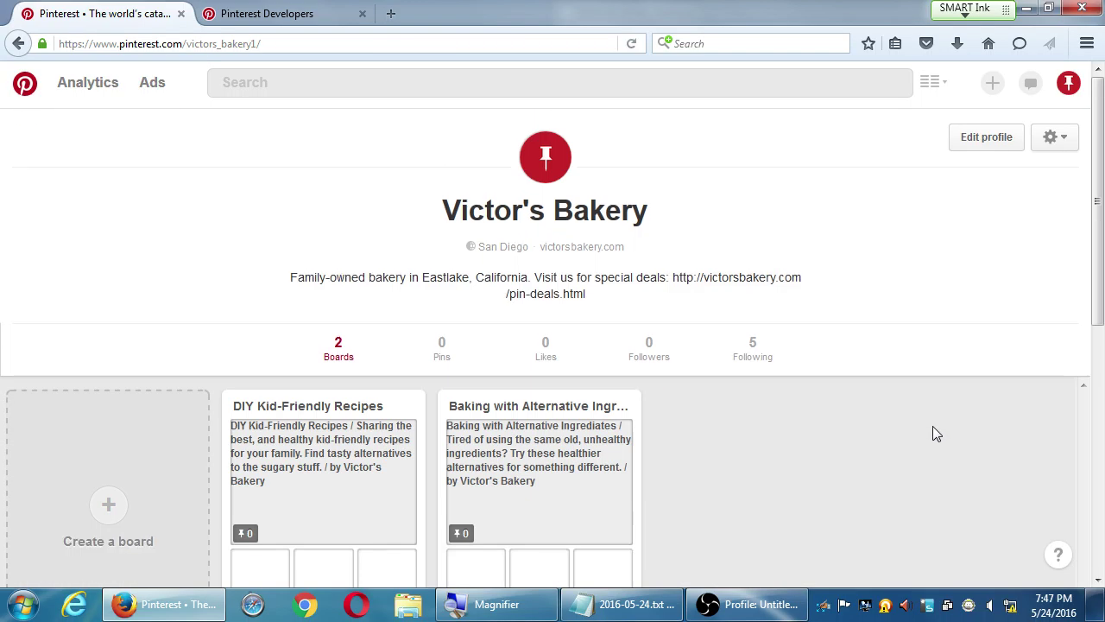
{"action": "scroll", "coordinate": [905, 412], "scroll_direction": "down", "scroll_amount": 5}
{"action": "scroll", "coordinate": [910, 409], "scroll_direction": "up", "scroll_amount": 5}
{"action": "scroll", "coordinate": [905, 407], "scroll_direction": "down", "scroll_amount": 3}
{"action": "scroll", "coordinate": [905, 407], "scroll_direction": "up", "scroll_amount": 5}
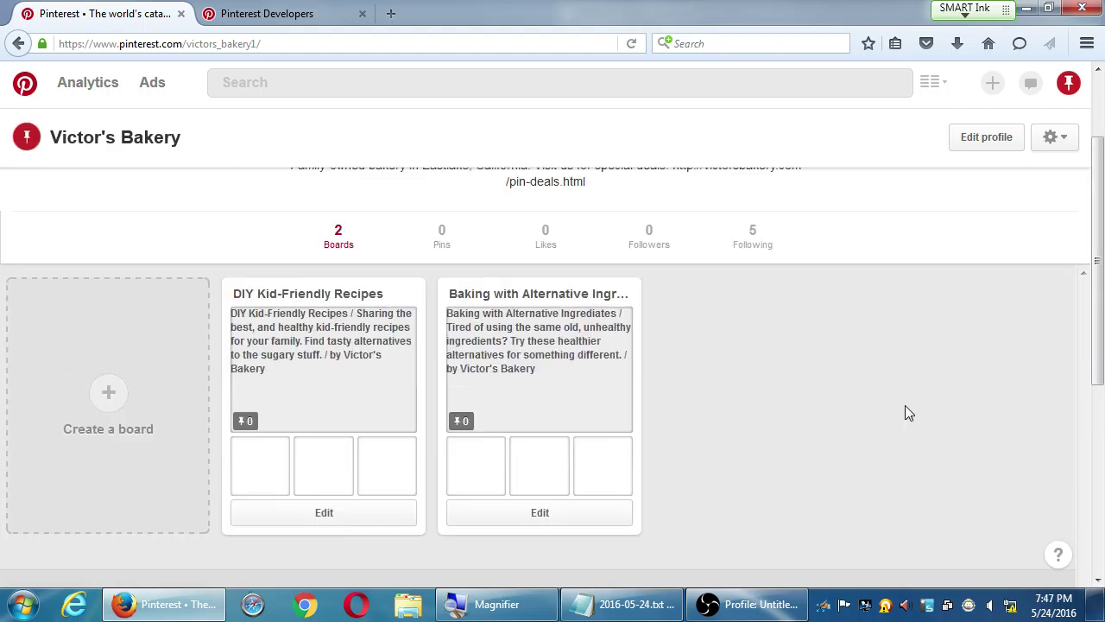
{"action": "scroll", "coordinate": [877, 359], "scroll_direction": "down", "scroll_amount": 2}
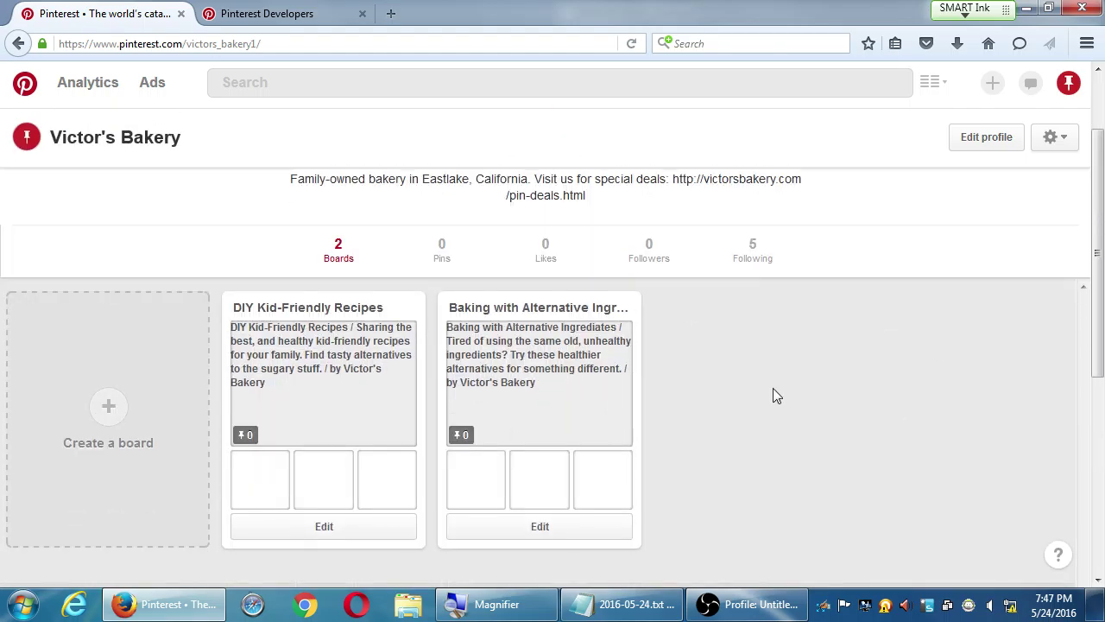
Start a new pin from the Victor's Bakery profile by uploading an image from the computer
{"action": "scroll", "coordinate": [777, 423], "scroll_direction": "up", "scroll_amount": 1}
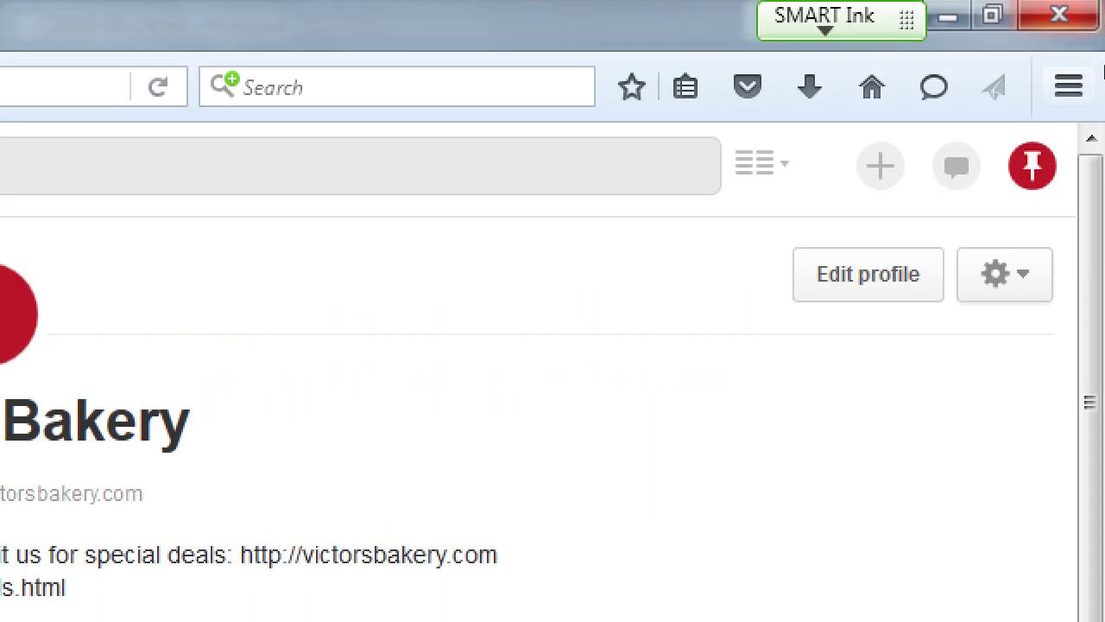
{"action": "left_click", "coordinate": [1068, 82]}
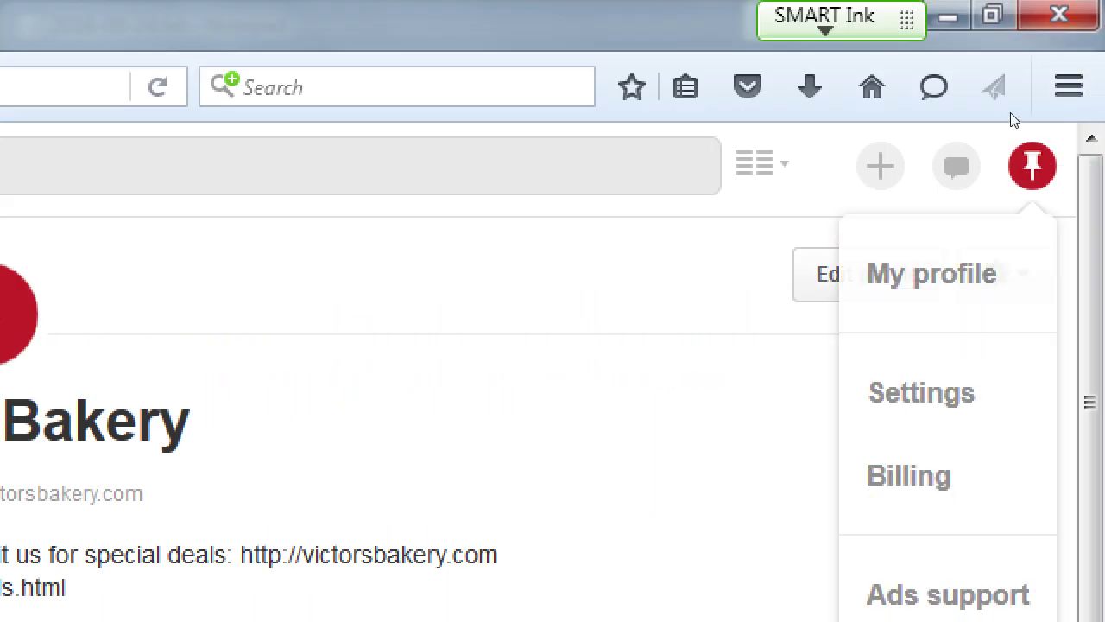
{"action": "left_click", "coordinate": [881, 166]}
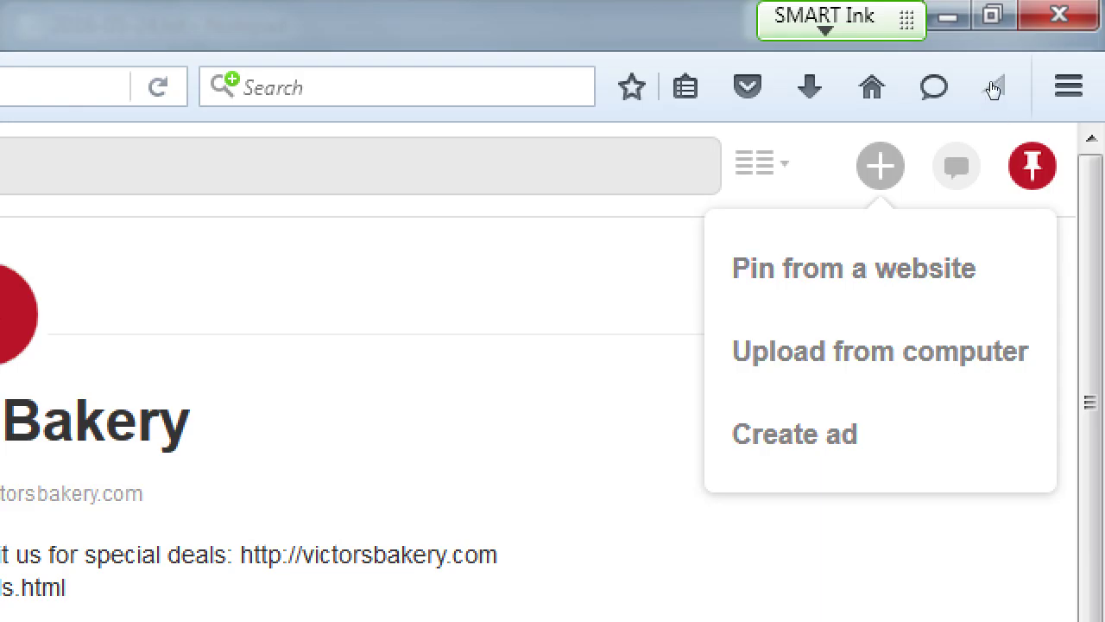
{"action": "key", "text": "Down"}
{"action": "key", "text": "Down"}
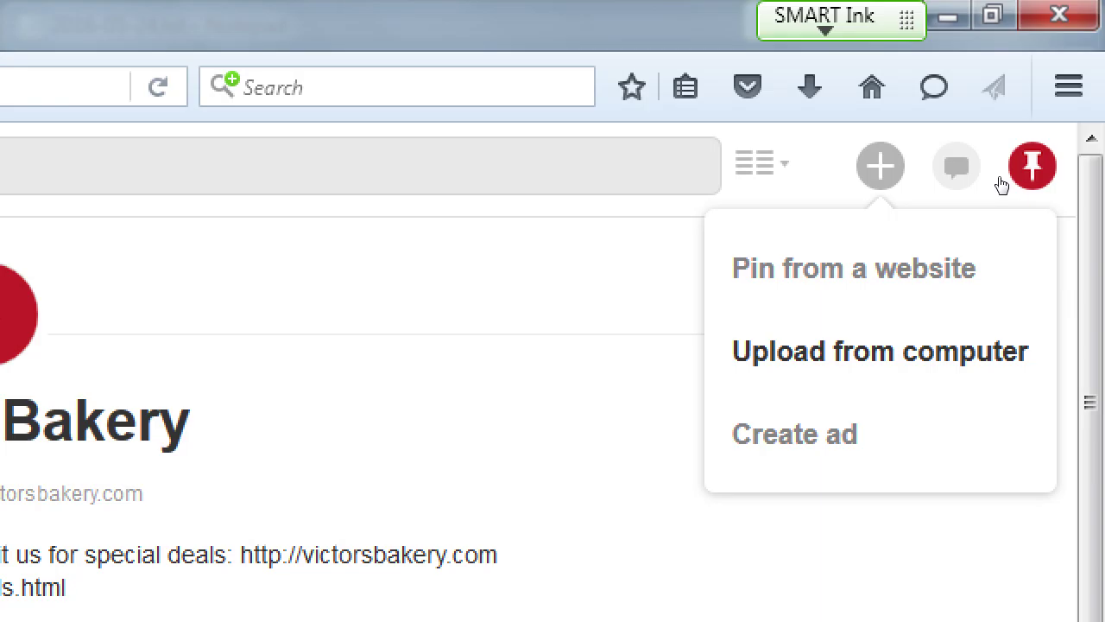
{"action": "key", "text": "Up"}
{"action": "key", "text": "Down"}
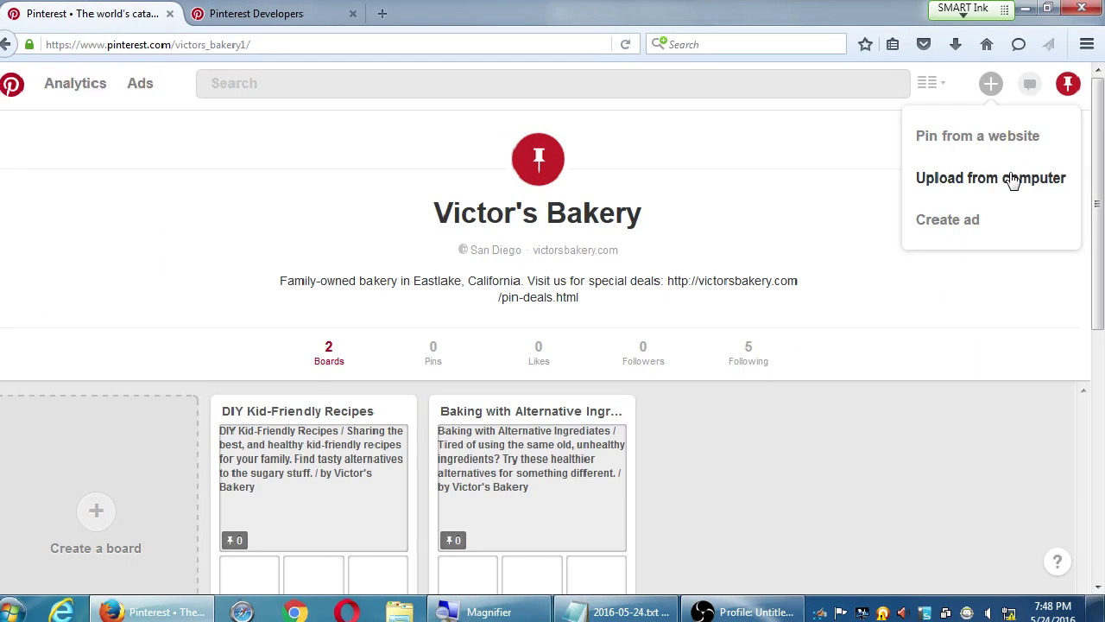
{"action": "left_click", "coordinate": [1013, 177]}
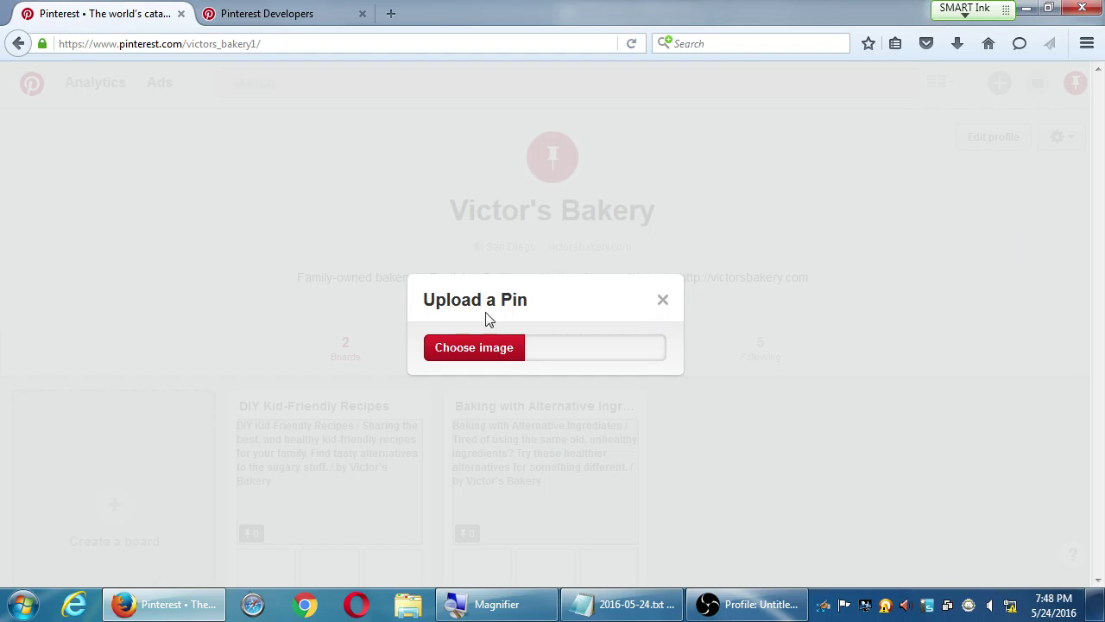
Choose Hydrangeas.jpg from the Sample Pictures folder of the Pictures library as the pin's image
{"action": "left_click", "coordinate": [481, 349]}
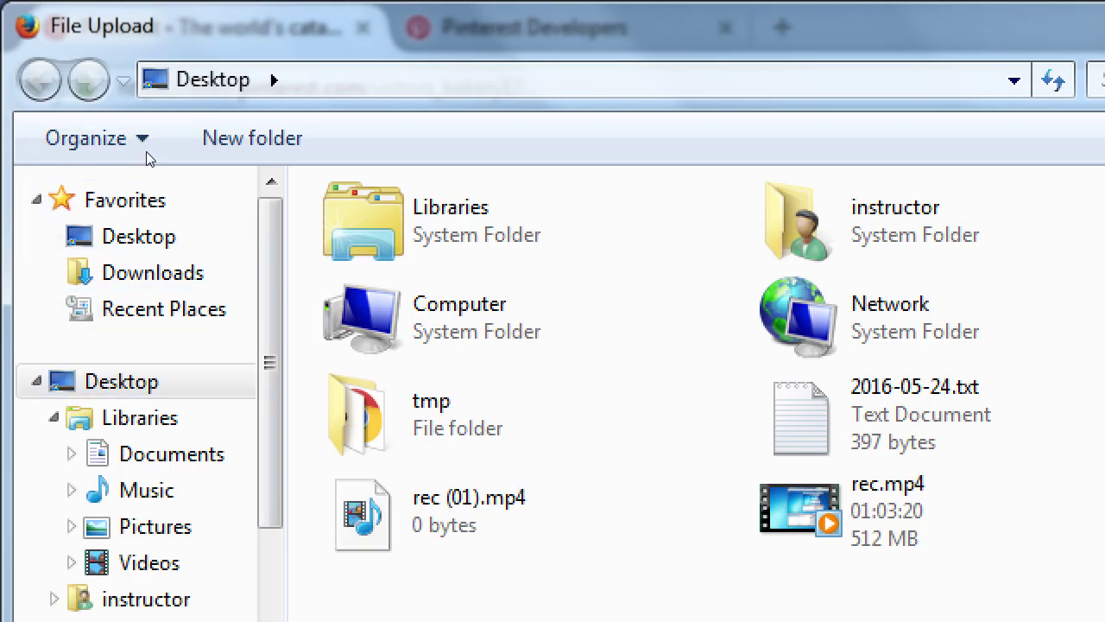
{"action": "scroll", "coordinate": [103, 302], "scroll_direction": "down", "scroll_amount": 3}
{"action": "scroll", "coordinate": [104, 302], "scroll_direction": "up", "scroll_amount": 3}
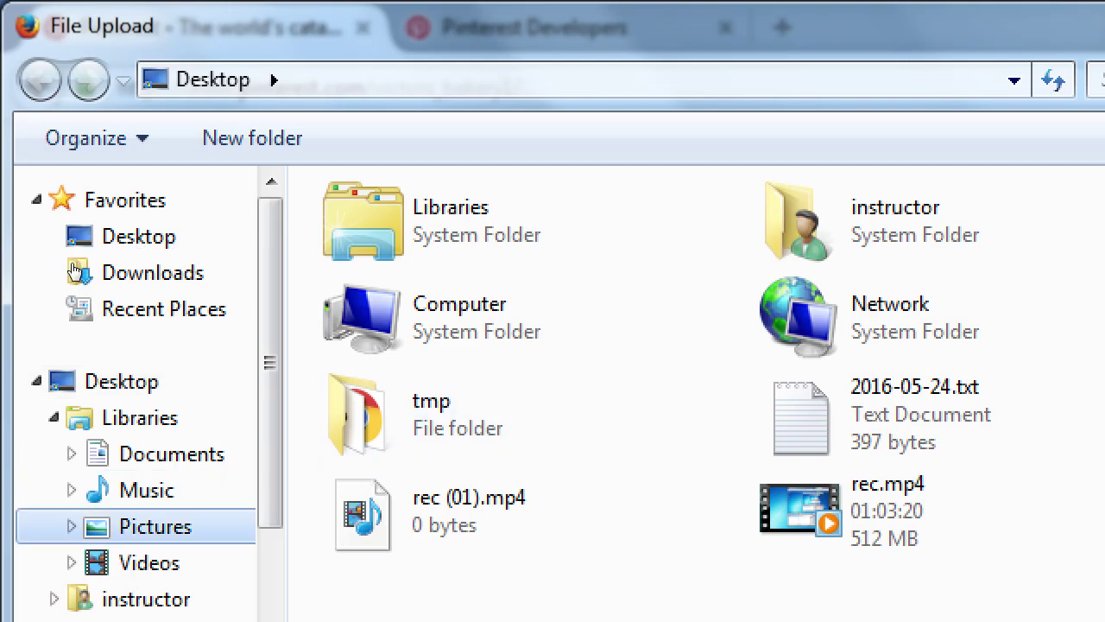
{"action": "left_click", "coordinate": [130, 526]}
{"action": "double_click", "coordinate": [963, 367]}
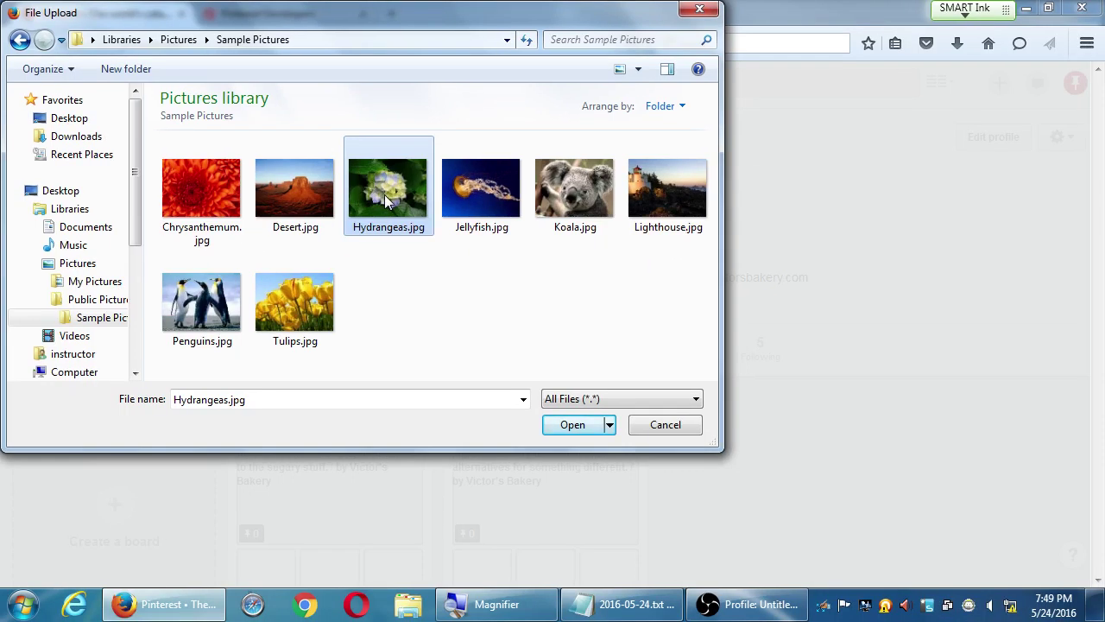
{"action": "double_click", "coordinate": [516, 233]}
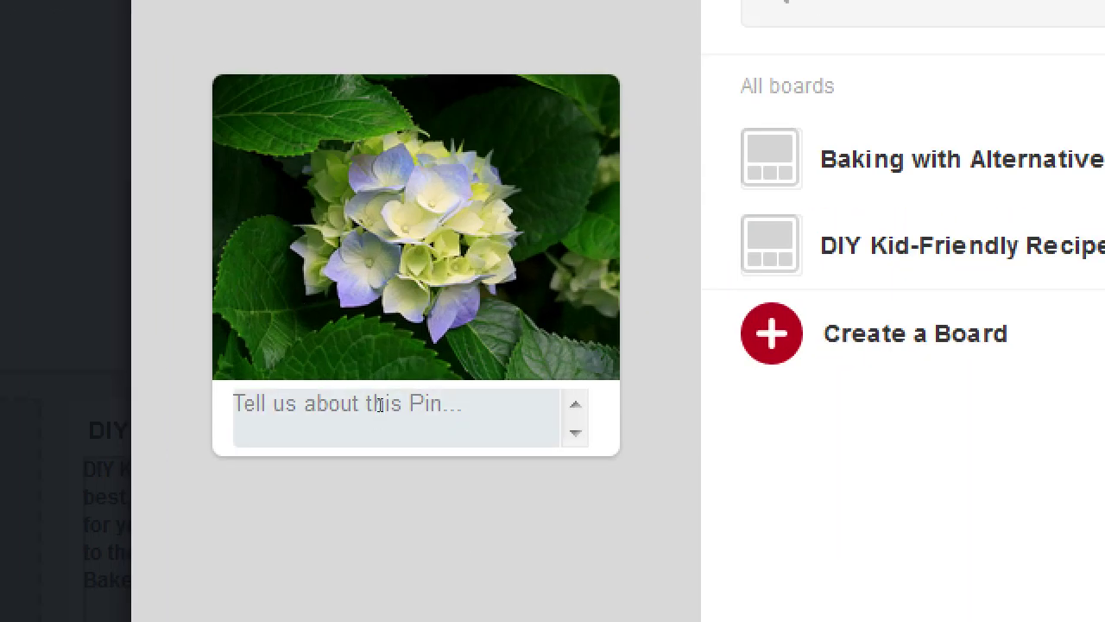
Fill the pin's description with many repeated copies of random filler text
{"action": "left_click", "coordinate": [380, 406]}
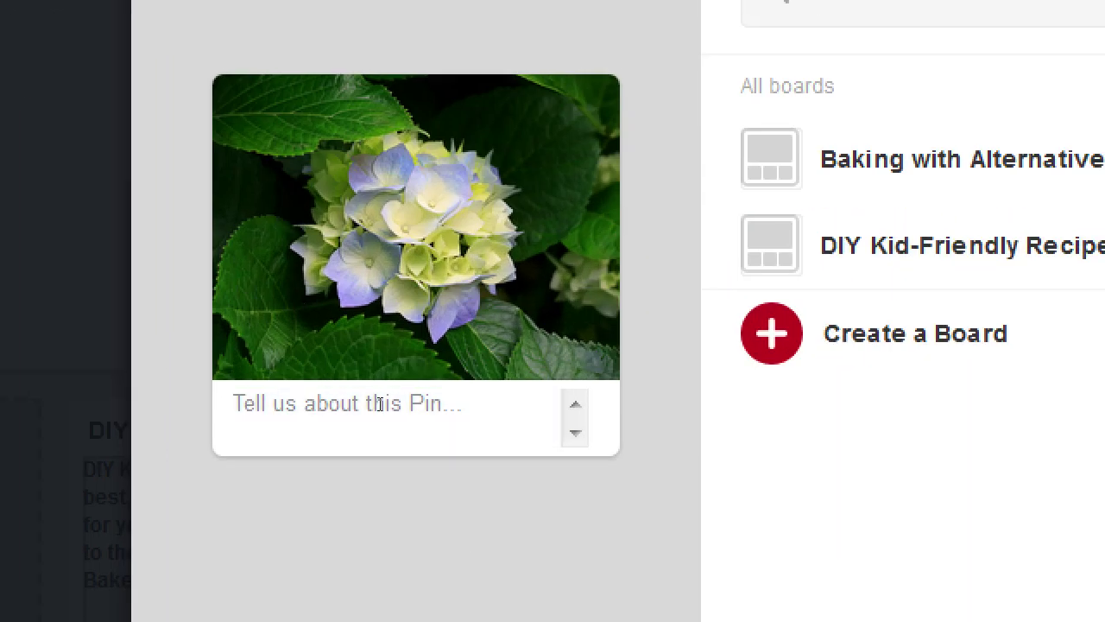
{"action": "type", "text": "kl jj kjcxzkczxjkzxcj kxzcxzc"}
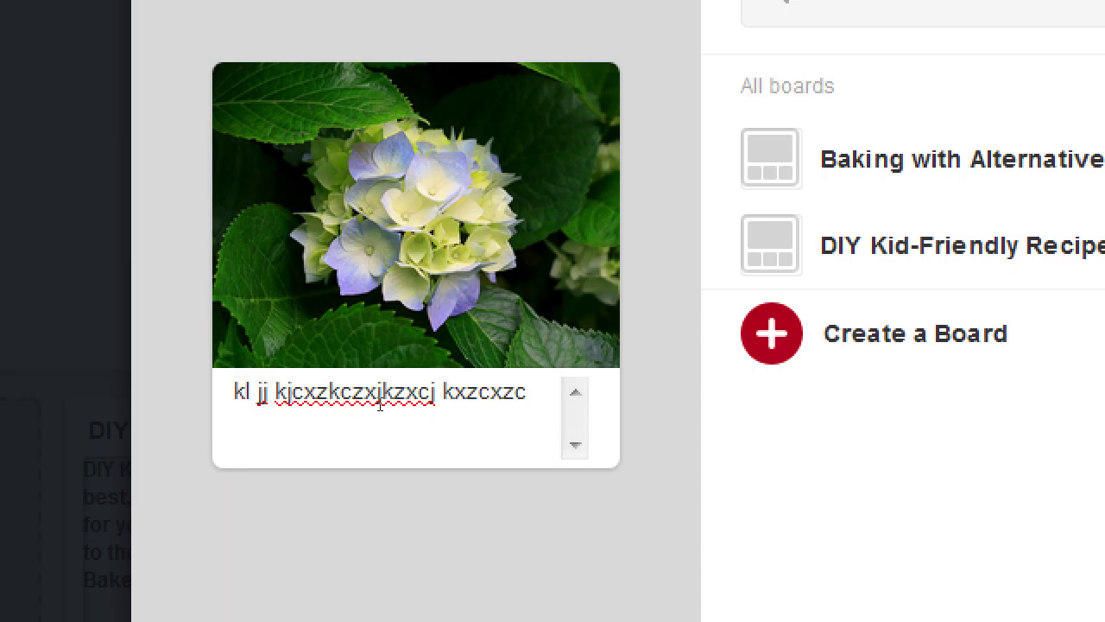
{"action": "key", "text": "ctrl+a"}
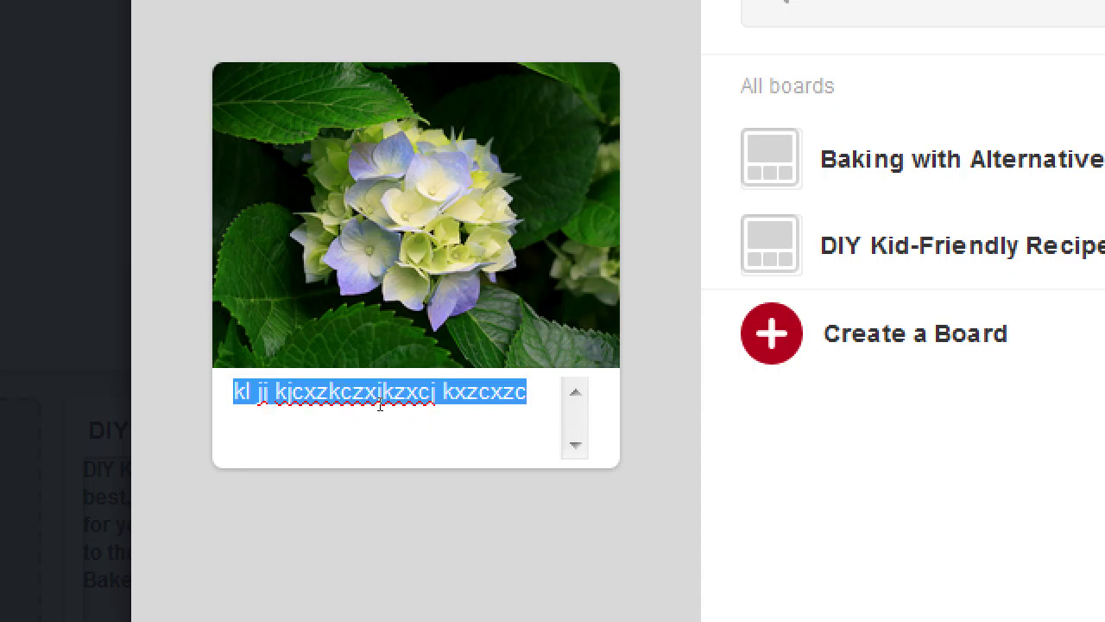
{"action": "key", "text": "ctrl+c"}
{"action": "key", "text": "ctrl+v"}
{"action": "key", "text": "ctrl+v"}
{"action": "key", "text": "ctrl+v"}
{"action": "key", "text": "ctrl+v"}
{"action": "key", "text": "ctrl+v"}
{"action": "key", "text": "ctrl+v"}
{"action": "key", "text": "ctrl+v"}
{"action": "key", "text": "ctrl+v"}
{"action": "key", "text": "ctrl+v"}
{"action": "key", "text": "ctrl+v"}
{"action": "key", "text": "ctrl+v"}
{"action": "key", "text": "ctrl+v"}
{"action": "key", "text": "ctrl+v"}
{"action": "key", "text": "ctrl+v"}
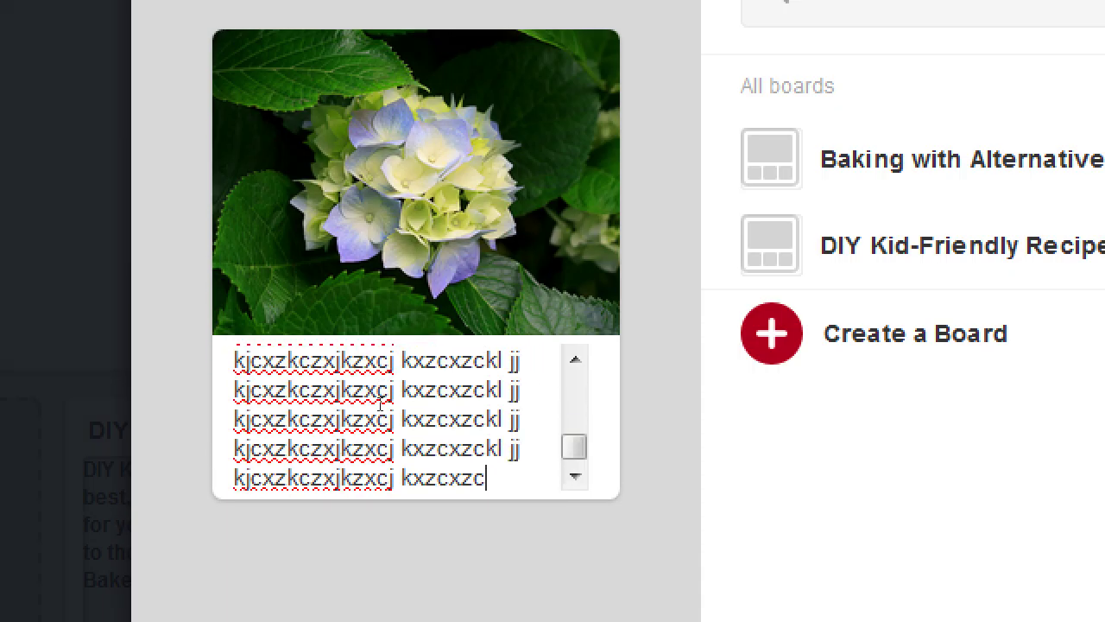
{"action": "type", "text": "kl jj k"}
Load pinterest.com in the Pinterest Developers tab and view the options for adding a pin
{"action": "key", "text": "ctrl+Tab"}
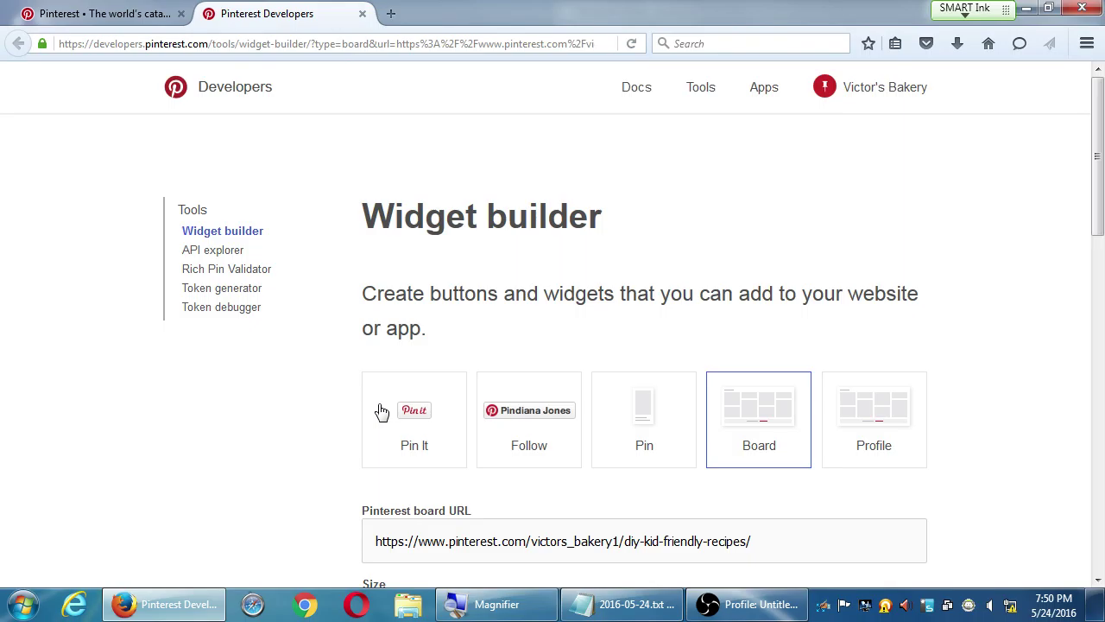
{"action": "key", "text": "ctrl+l"}
{"action": "type", "text": "pinter"}
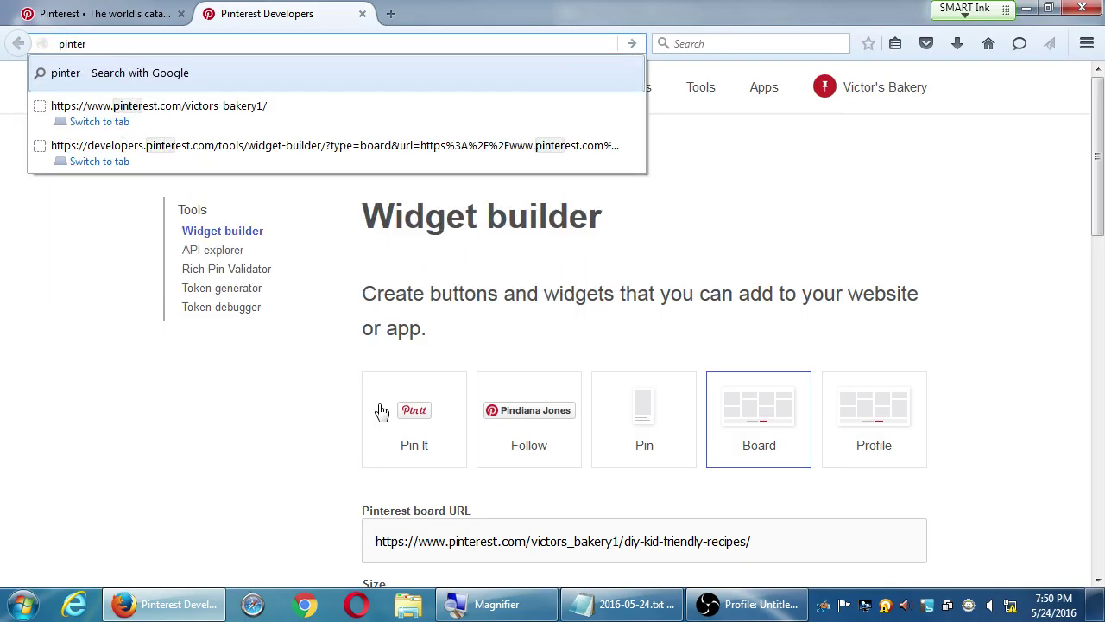
{"action": "type", "text": "est.com"}
{"action": "key", "text": "Return"}
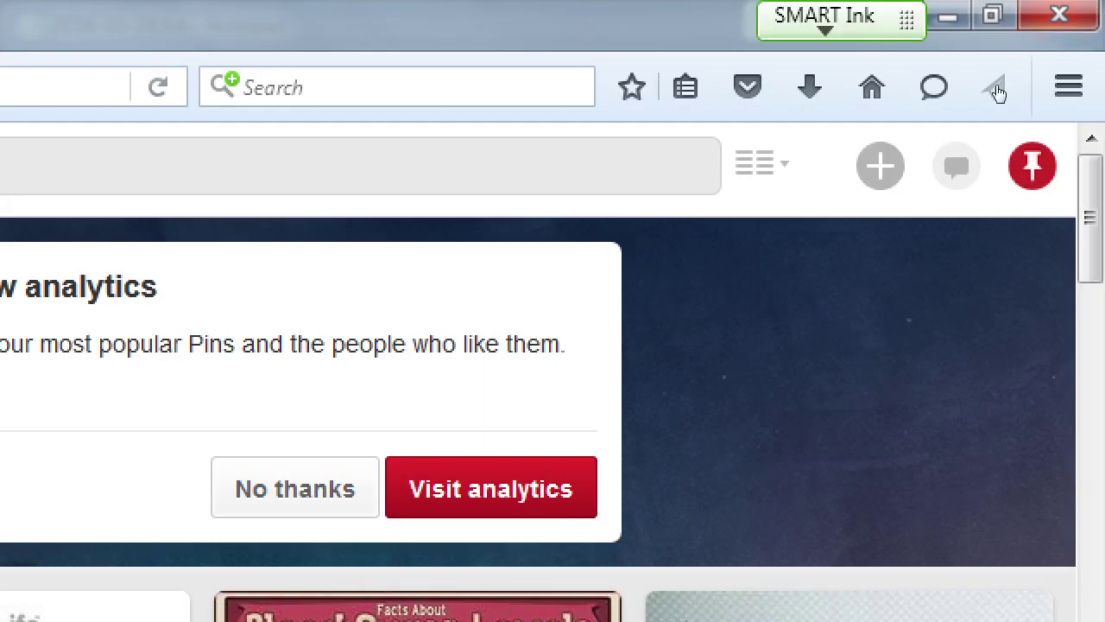
{"action": "left_click", "coordinate": [880, 166]}
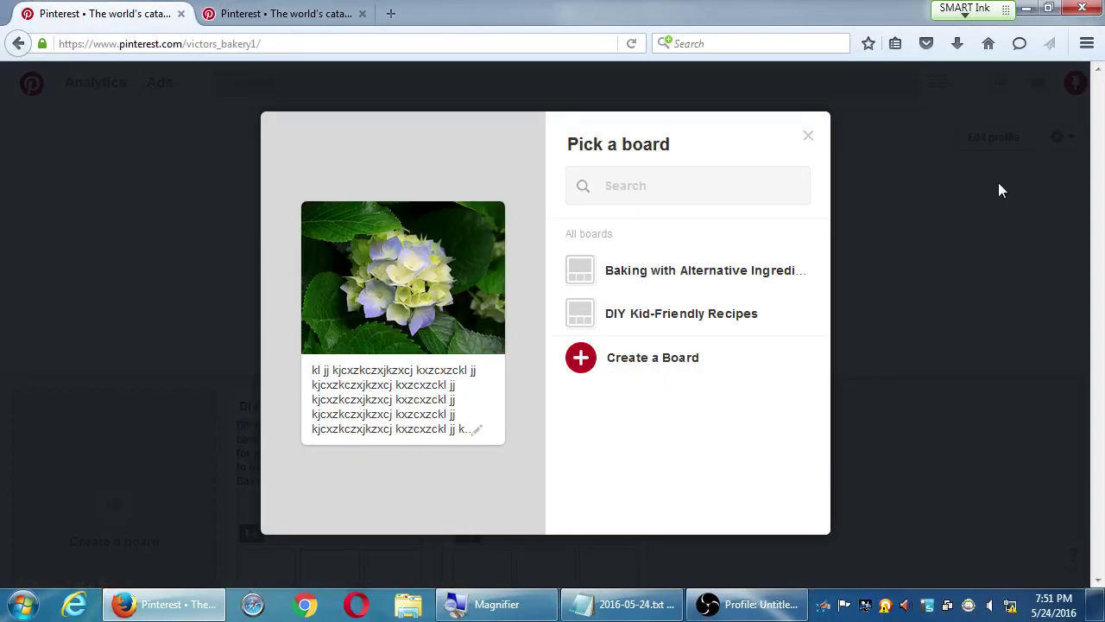
{"action": "key", "text": "ctrl+Tab"}
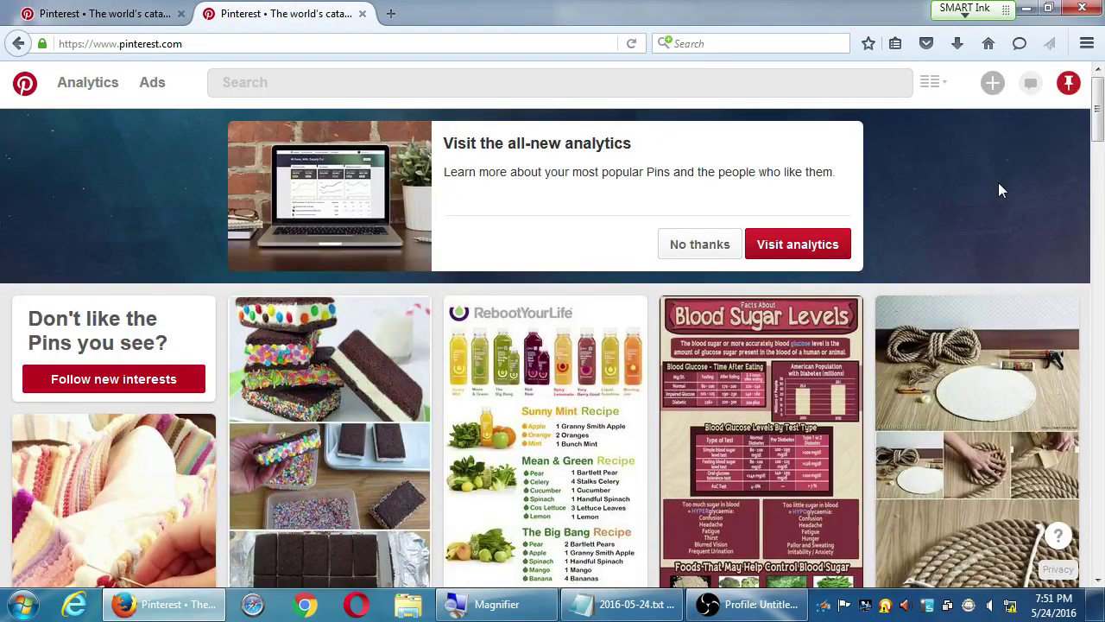
{"action": "left_click", "coordinate": [992, 82]}
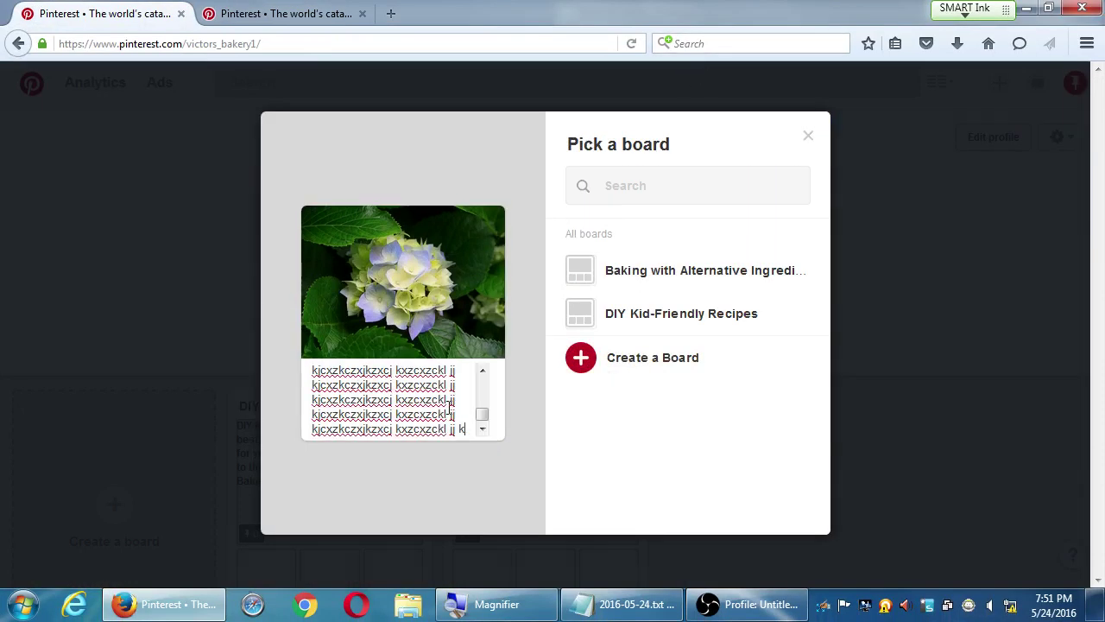
Replace the hydrangea pin's filler description with "Baking a pie with this ingredient is better than plain flower. #cooking #baking"
{"action": "key", "text": "ctrl+a"}
{"action": "key", "text": "BackSpace"}
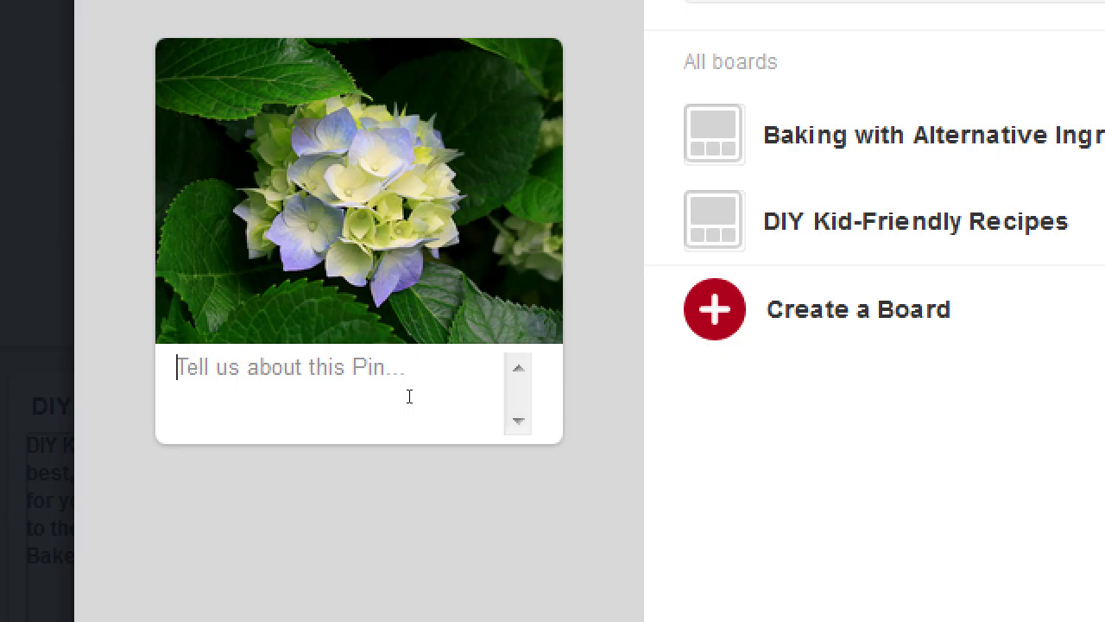
{"action": "type", "text": "Ba"}
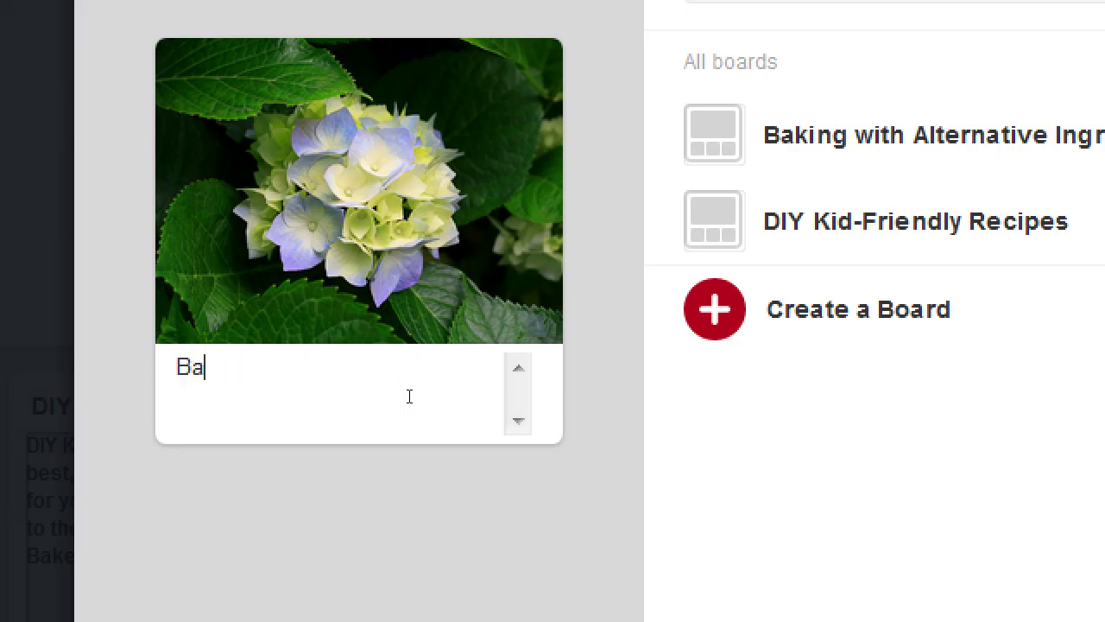
{"action": "type", "text": "king a pie "}
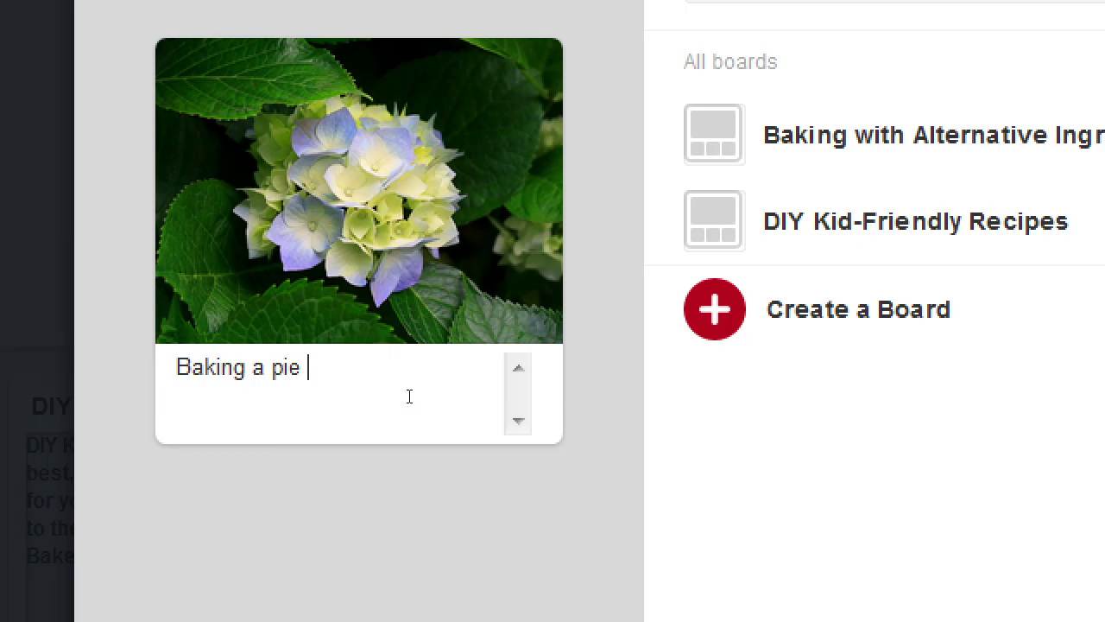
{"action": "type", "text": "with this ingredia"}
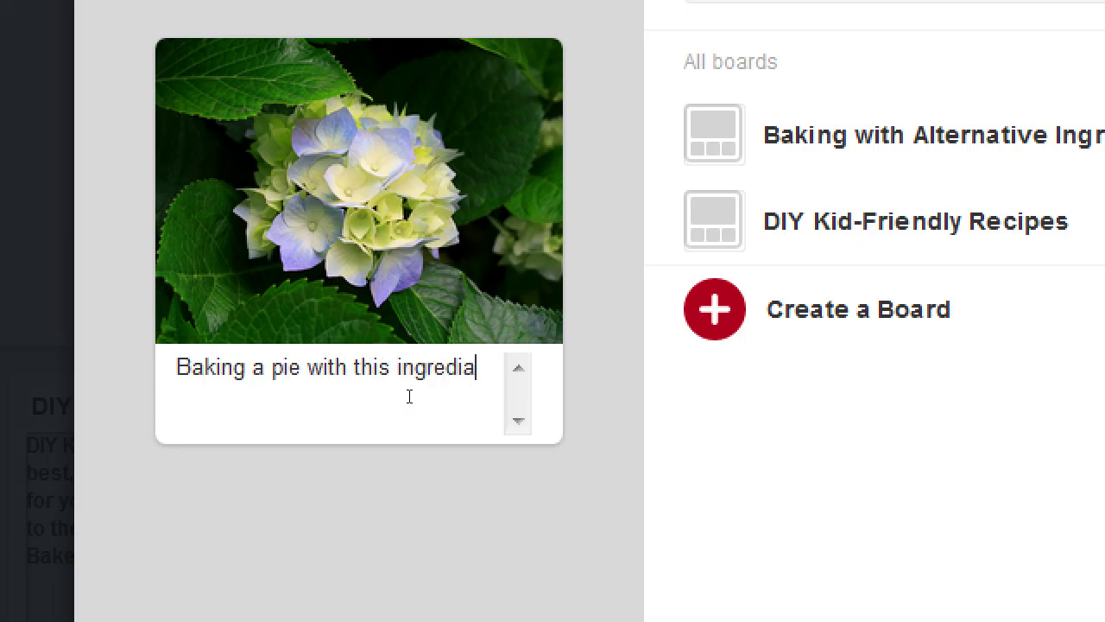
{"action": "key", "text": "BackSpace"}
{"action": "type", "text": "edie"}
{"action": "key", "text": "BackSpace"}
{"action": "type", "text": "ent is better tahn"}
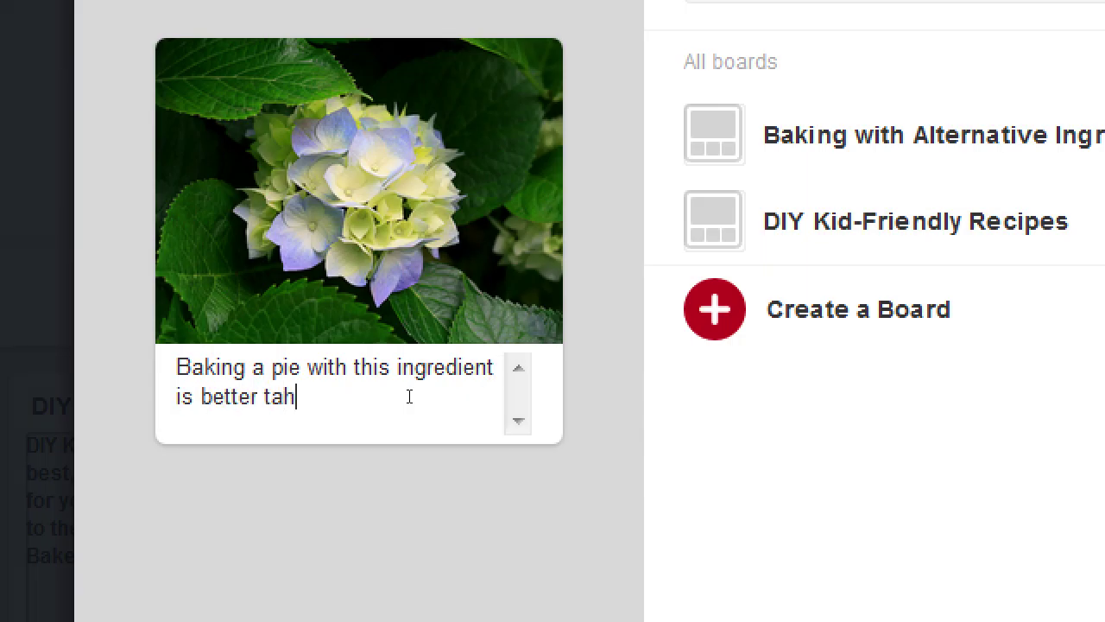
{"action": "key", "text": "BackSpace"}
{"action": "key", "text": "BackSpace"}
{"action": "key", "text": "BackSpace"}
{"action": "key", "text": "BackSpace"}
{"action": "key", "text": "BackSpace"}
{"action": "type", "text": "than plain flower"}
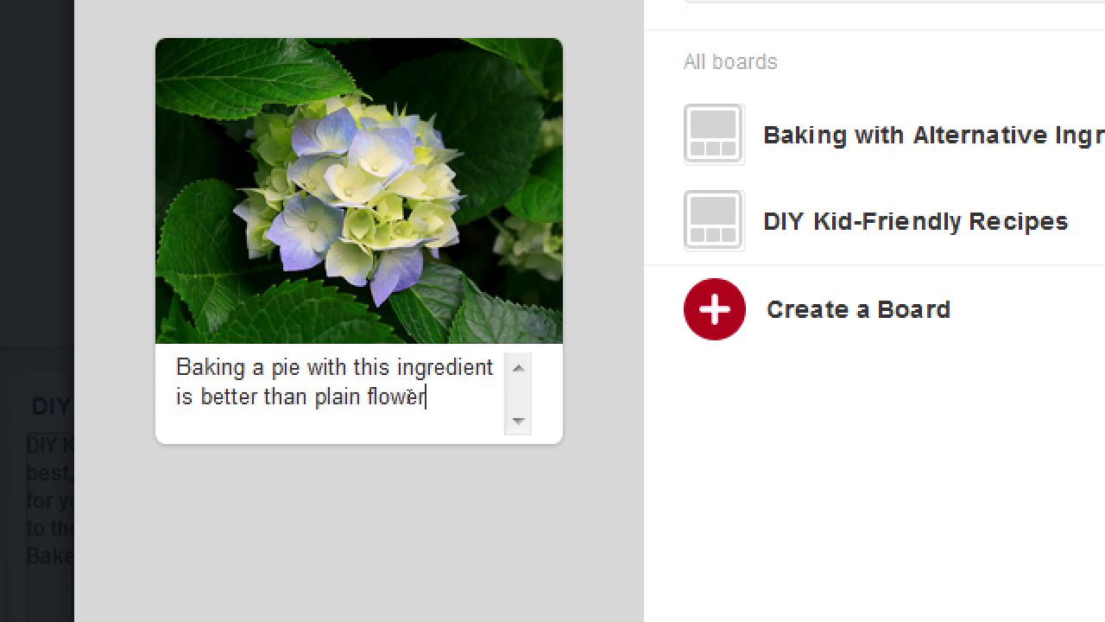
{"action": "type", "text": "."}
{"action": "type", "text": "#cooking "}
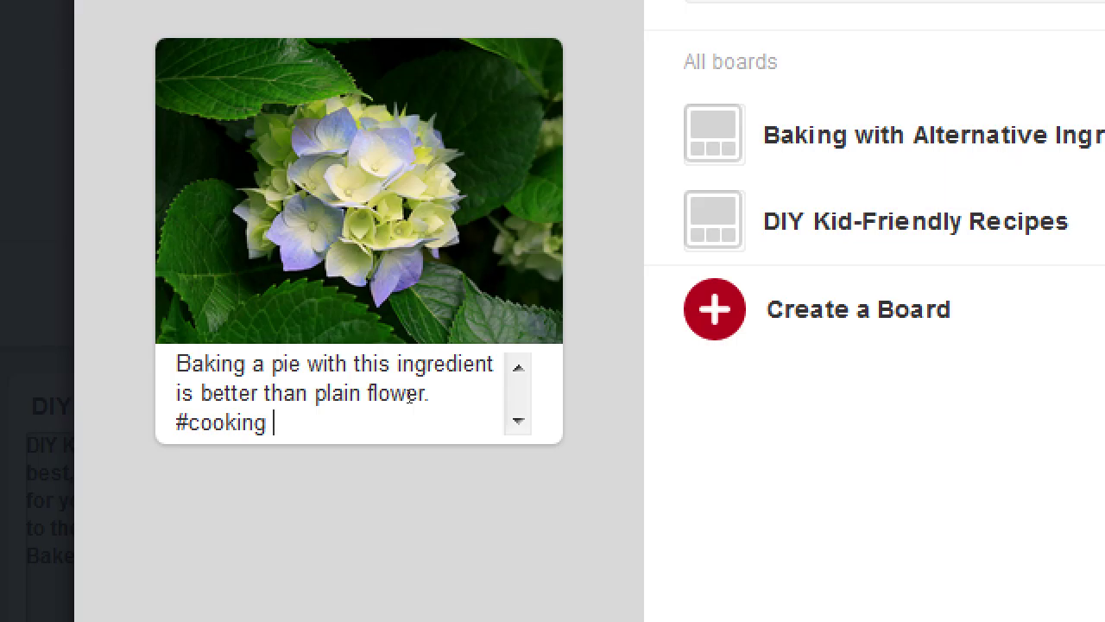
{"action": "type", "text": "#baking"}
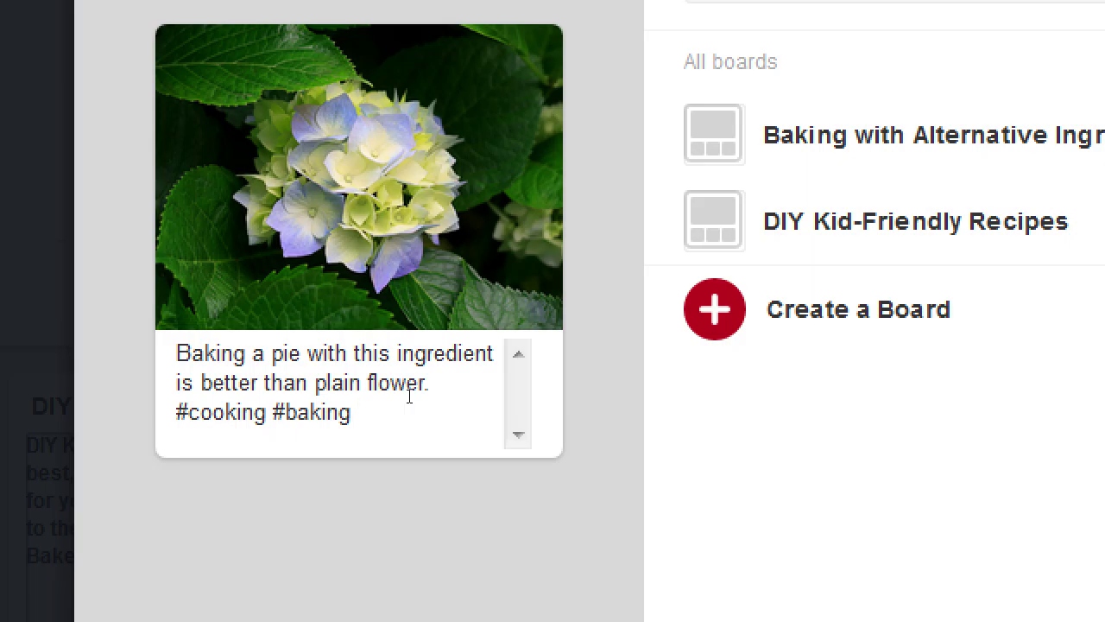
Add a new line to the pin's description reading "We sell our version of this ingredient"
{"action": "key", "text": "Return"}
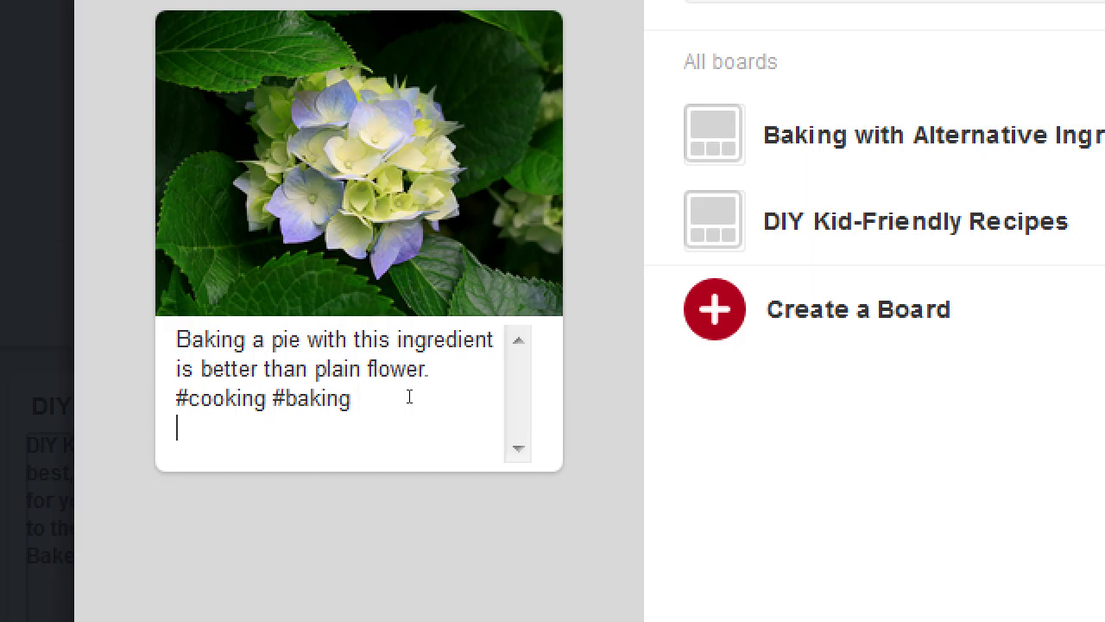
{"action": "type", "text": "We sell our vrsion"}
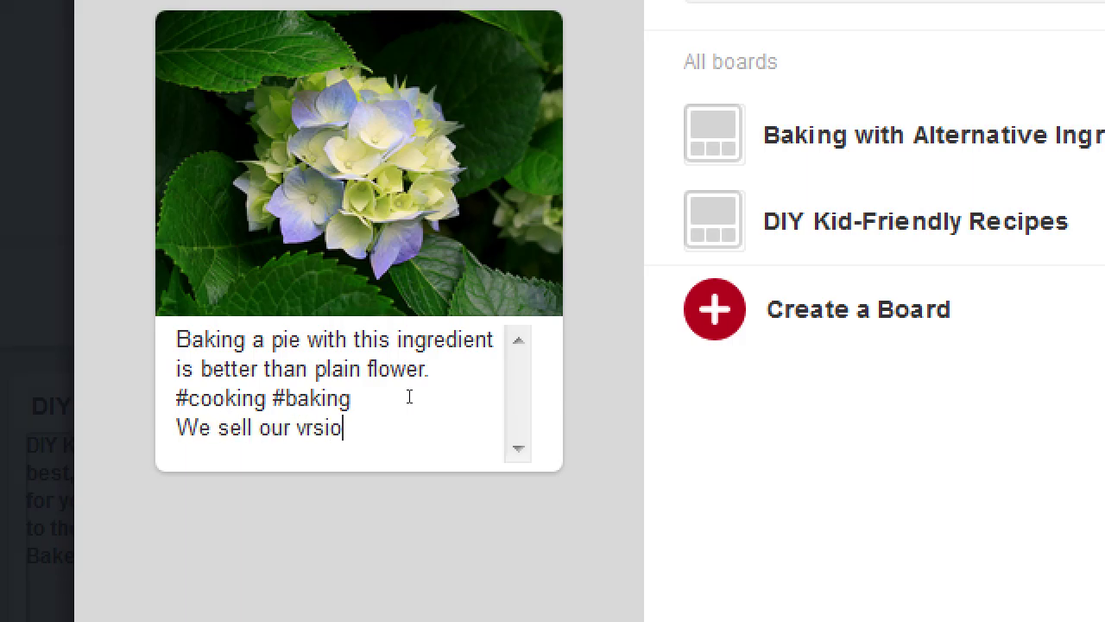
{"action": "key", "text": "BackSpace"}
{"action": "key", "text": "BackSpace"}
{"action": "key", "text": "BackSpace"}
{"action": "key", "text": "BackSpace"}
{"action": "key", "text": "BackSpace"}
{"action": "type", "text": "ersion of this ingred"}
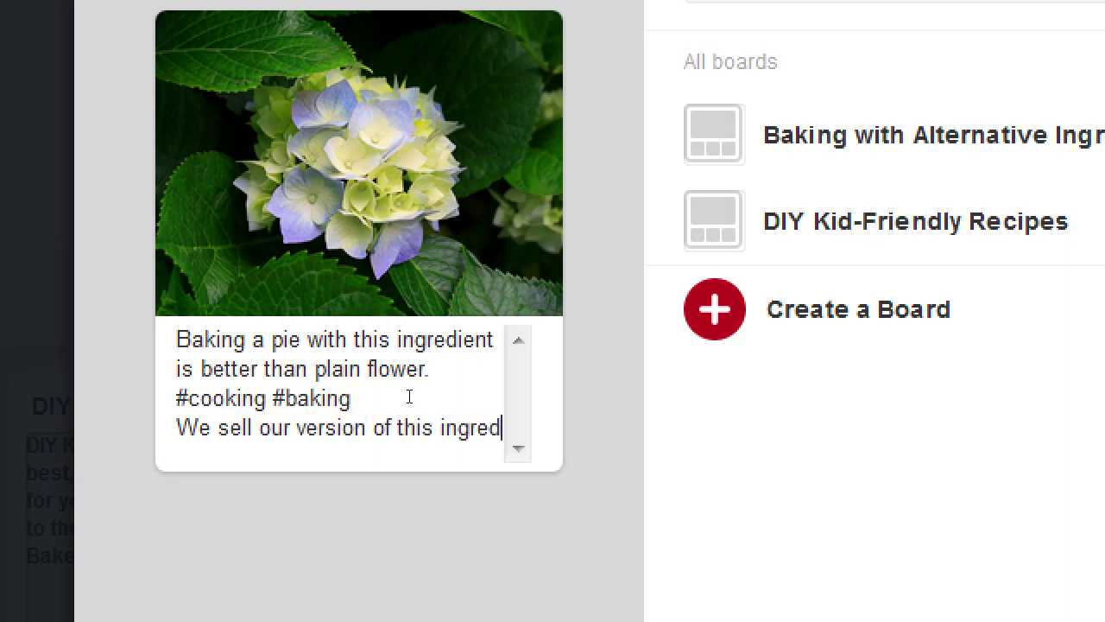
{"action": "type", "text": "ient"}
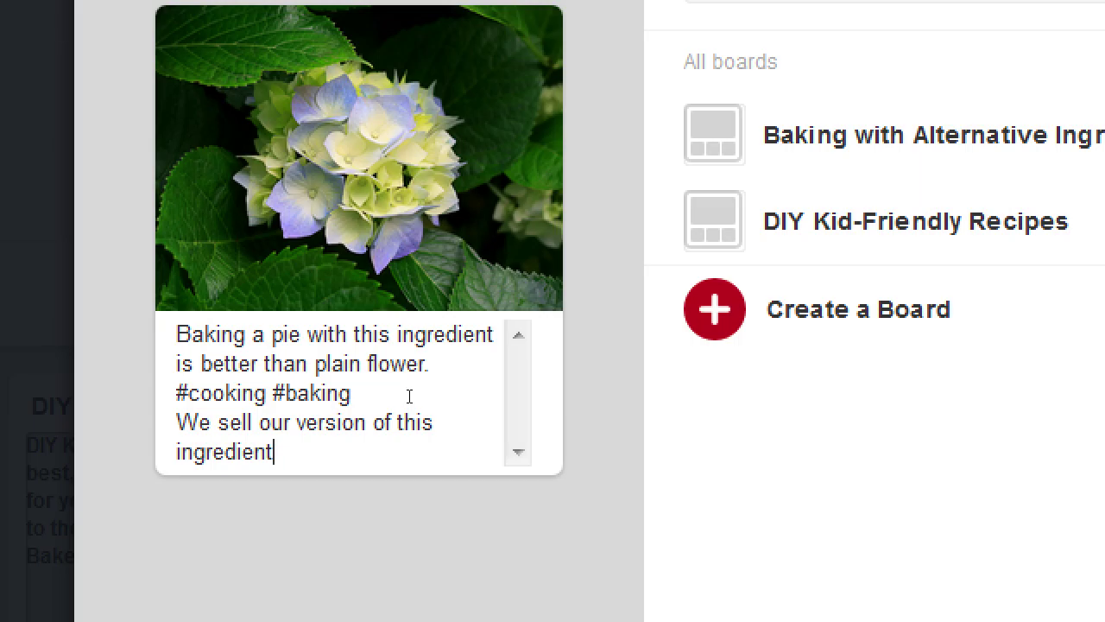
{"action": "type", "text": ", check out"}
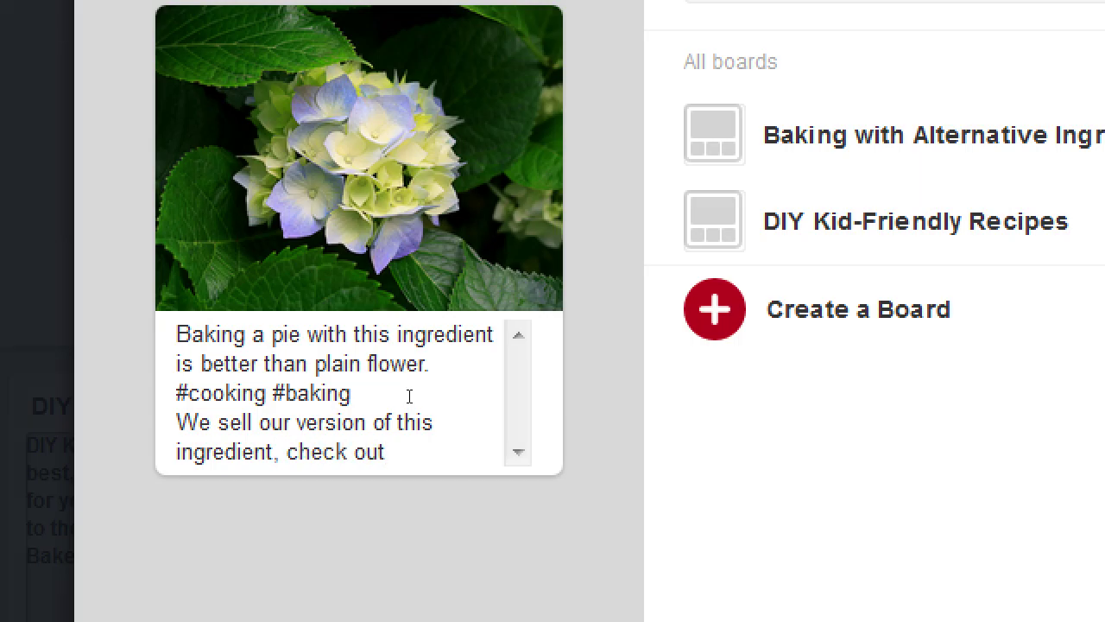
{"action": "key", "text": "BackSpace"}
{"action": "key", "text": "BackSpace"}
{"action": "key", "text": "BackSpace"}
{"action": "type", "text": "out our shop: ht"}
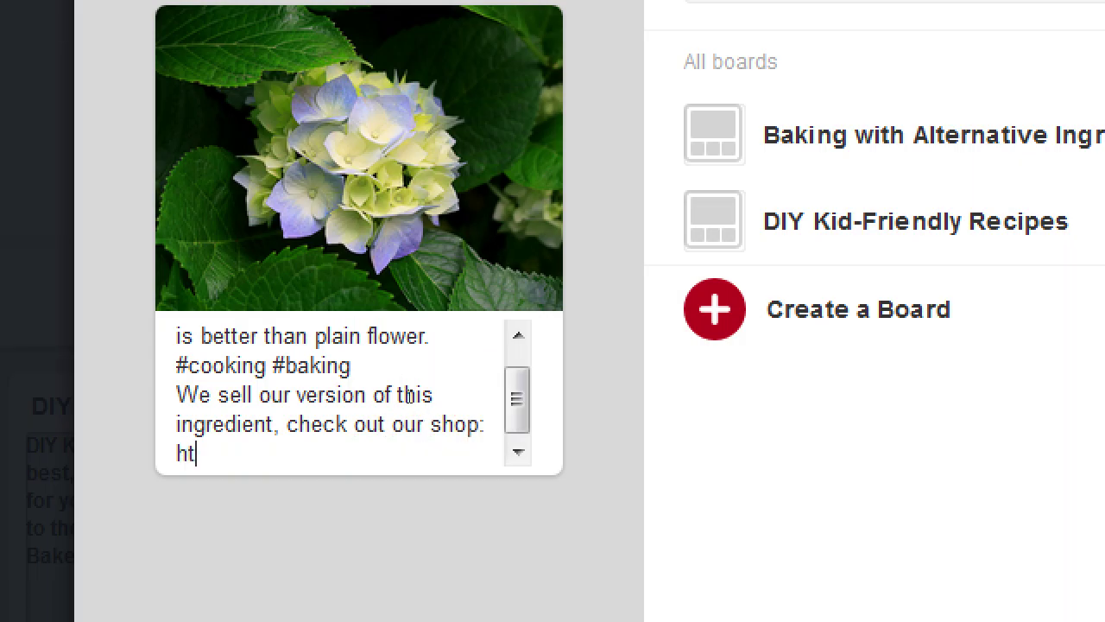
{"action": "type", "text": "tp://victorsbayerk.co"}
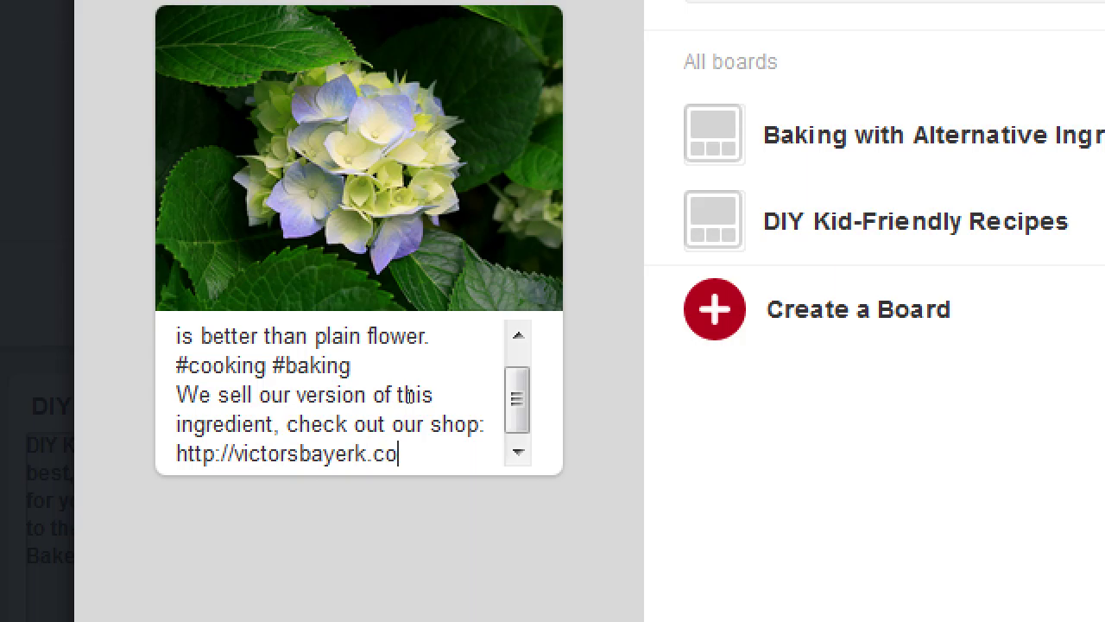
{"action": "type", "text": "m/shop"}
{"action": "key", "text": "BackSpace"}
{"action": "key", "text": "BackSpace"}
{"action": "key", "text": "BackSpace"}
{"action": "key", "text": "BackSpace"}
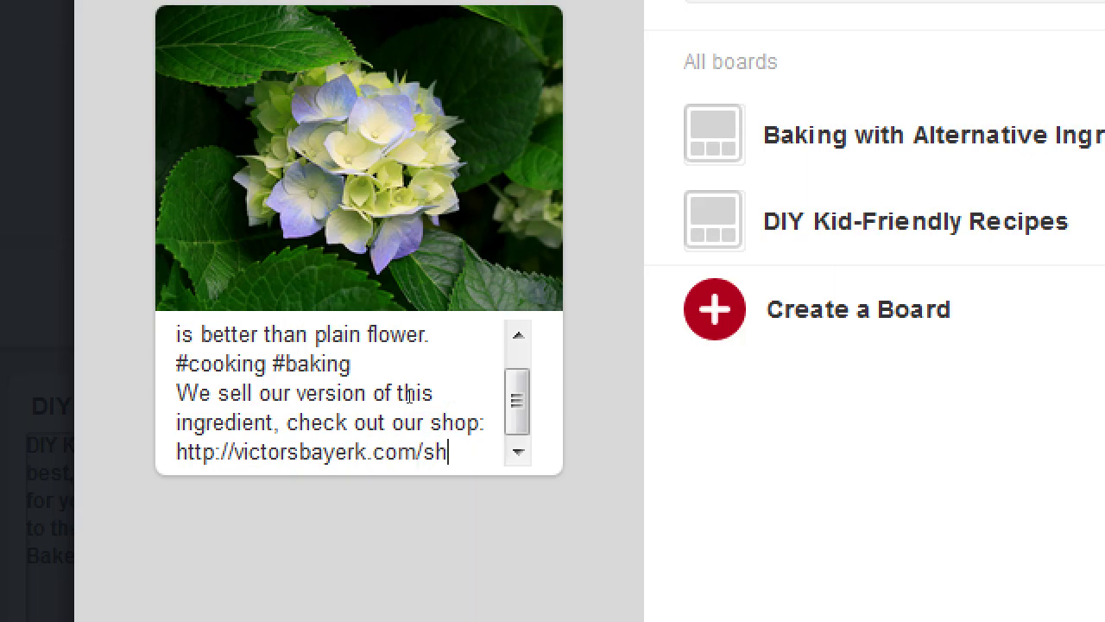
{"action": "type", "text": "ing1.html"}
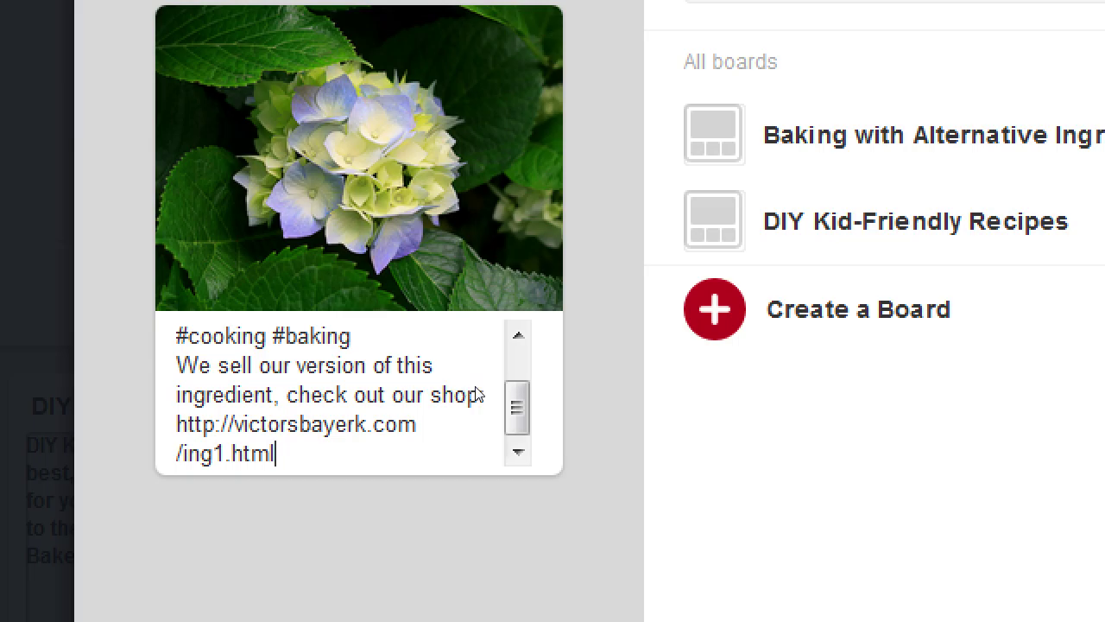
Proofread the finished description, save the hydrangea pin to the Baking with Alternative Ingrediates board, and dismiss the upload confirmation
{"action": "scroll", "coordinate": [483, 387], "scroll_direction": "up", "scroll_amount": 2}
{"action": "scroll", "coordinate": [486, 388], "scroll_direction": "down", "scroll_amount": 2}
{"action": "scroll", "coordinate": [395, 402], "scroll_direction": "up", "scroll_amount": 2}
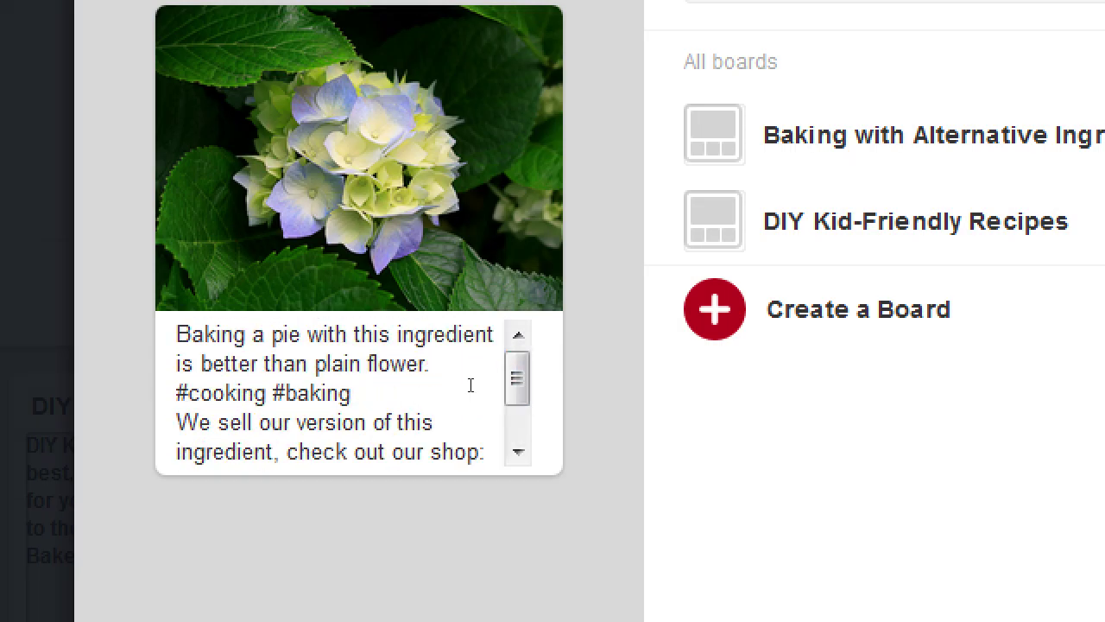
{"action": "scroll", "coordinate": [477, 406], "scroll_direction": "down", "scroll_amount": 2}
{"action": "scroll", "coordinate": [479, 414], "scroll_direction": "up", "scroll_amount": 2}
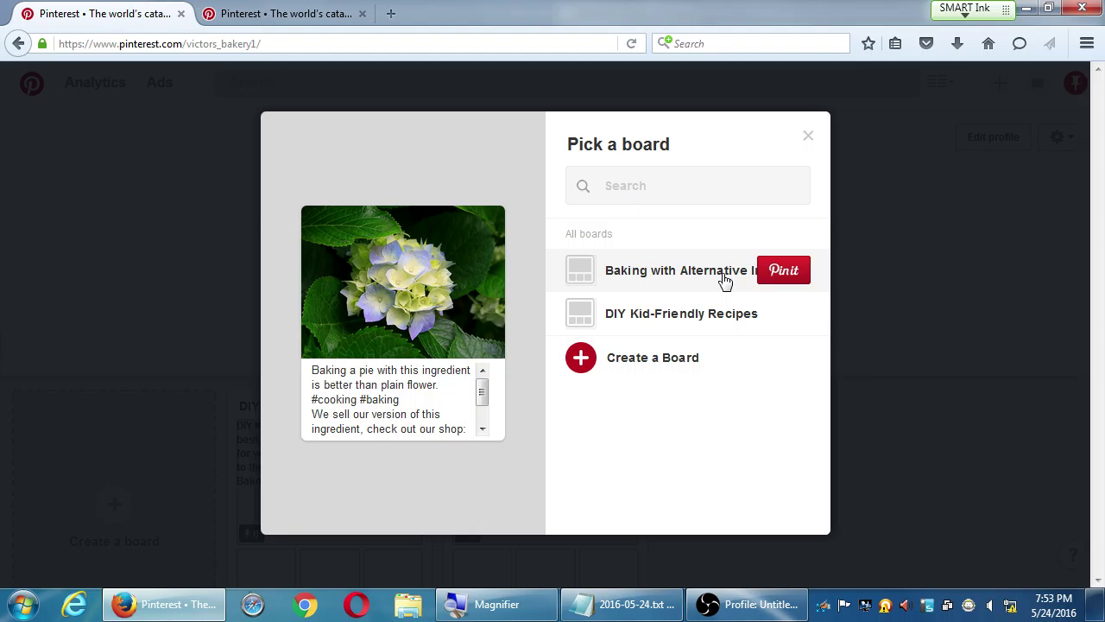
{"action": "mouse_move", "coordinate": [815, 290]}
{"action": "mouse_move", "coordinate": [754, 282]}
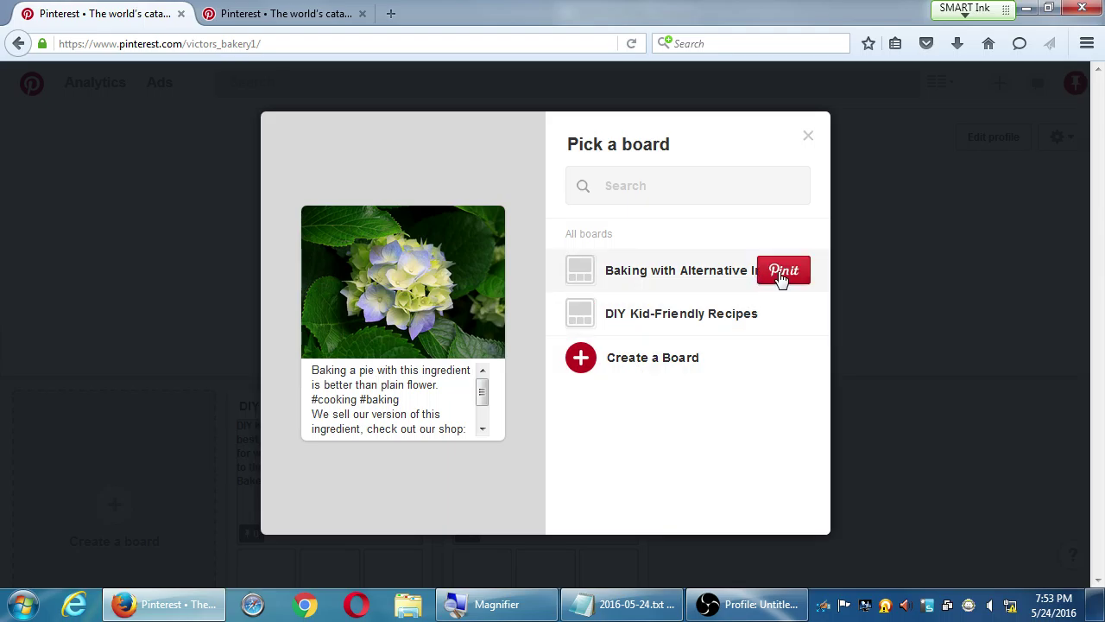
{"action": "left_click", "coordinate": [781, 273]}
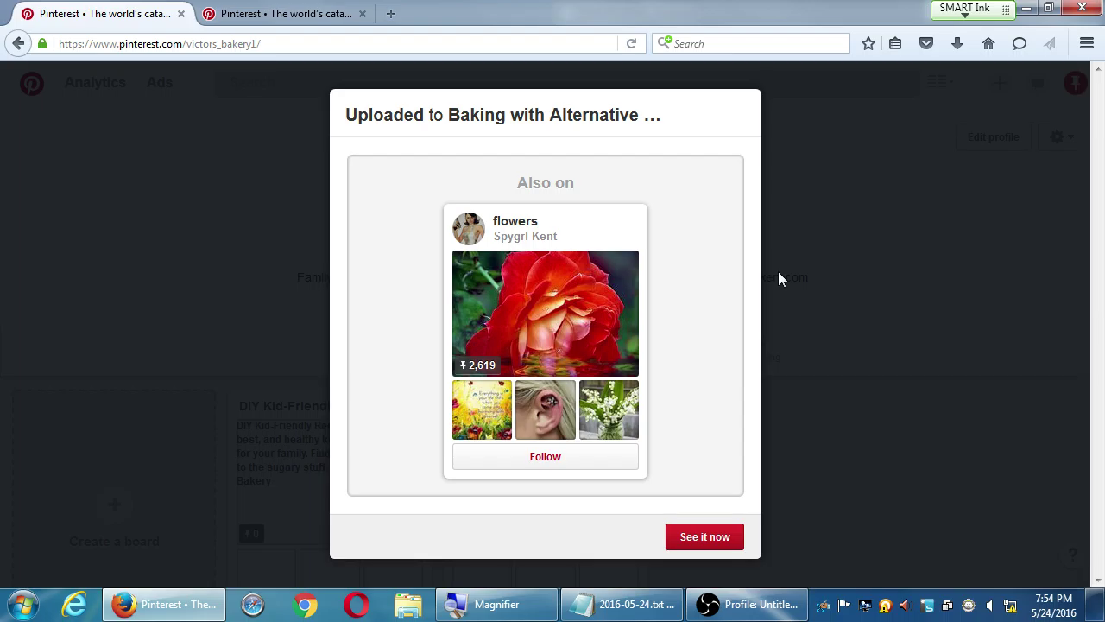
{"action": "left_click", "coordinate": [778, 271]}
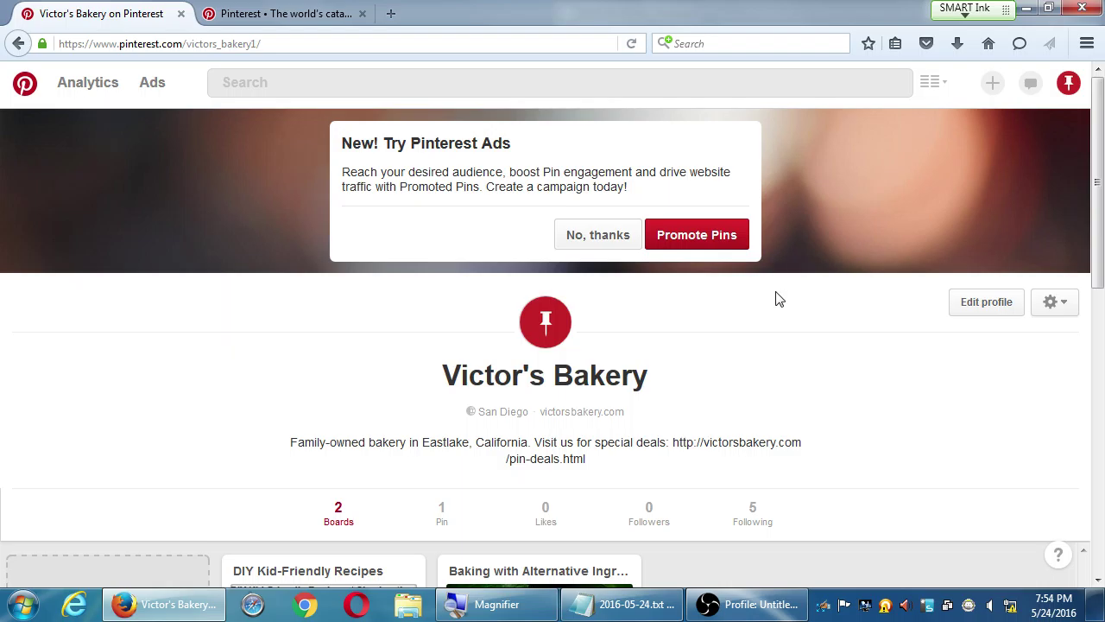
Review the boards on the Victor's Bakery profile and check the Baking with Alternative Ingrediates board's settings without changing them
{"action": "scroll", "coordinate": [781, 302], "scroll_direction": "down", "scroll_amount": 3}
{"action": "scroll", "coordinate": [788, 320], "scroll_direction": "down", "scroll_amount": 1}
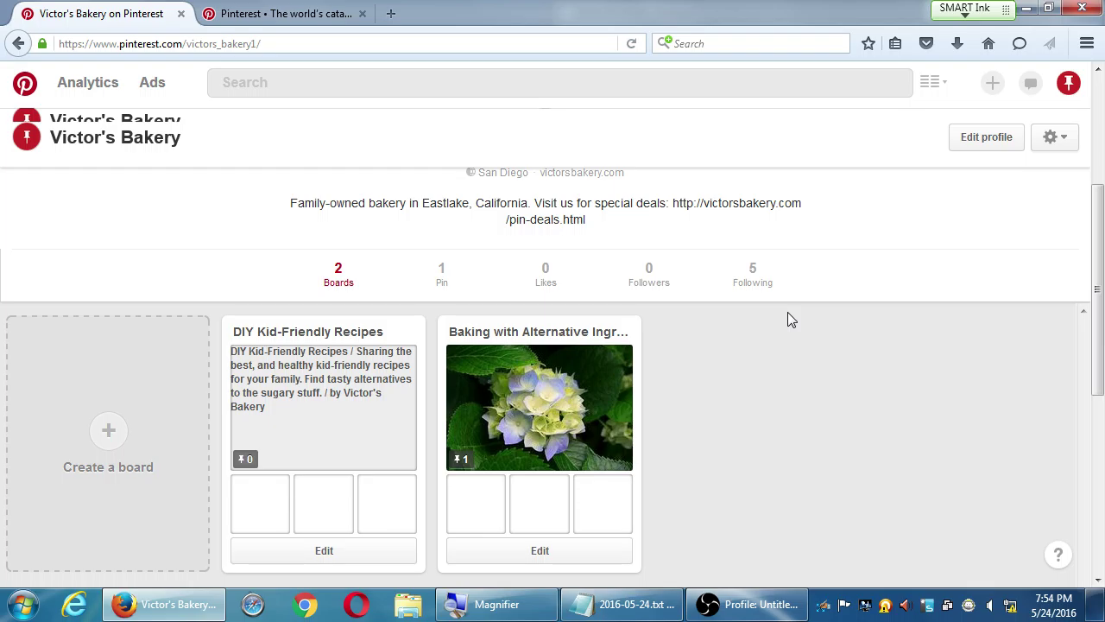
{"action": "scroll", "coordinate": [787, 313], "scroll_direction": "up", "scroll_amount": 3}
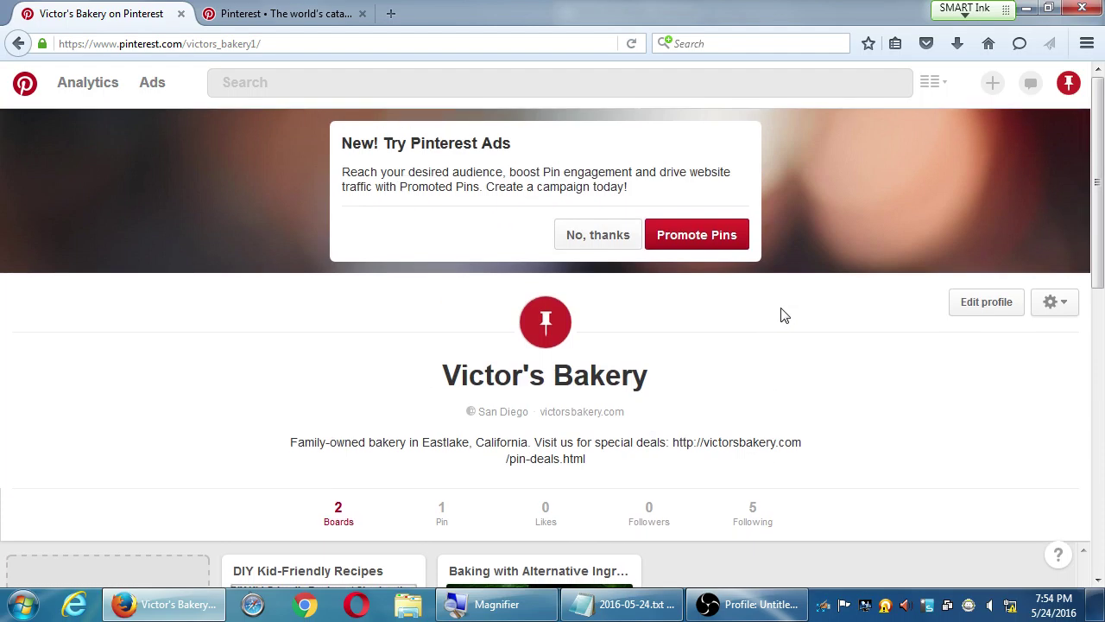
{"action": "scroll", "coordinate": [784, 328], "scroll_direction": "down", "scroll_amount": 10}
{"action": "scroll", "coordinate": [783, 334], "scroll_direction": "up", "scroll_amount": 3}
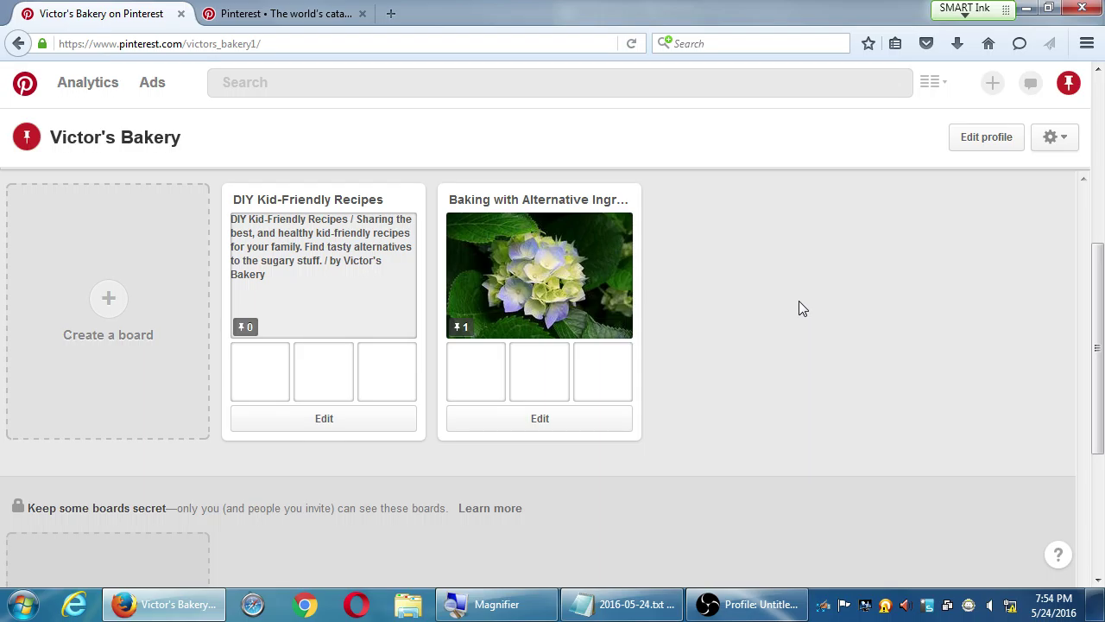
{"action": "left_click", "coordinate": [575, 419]}
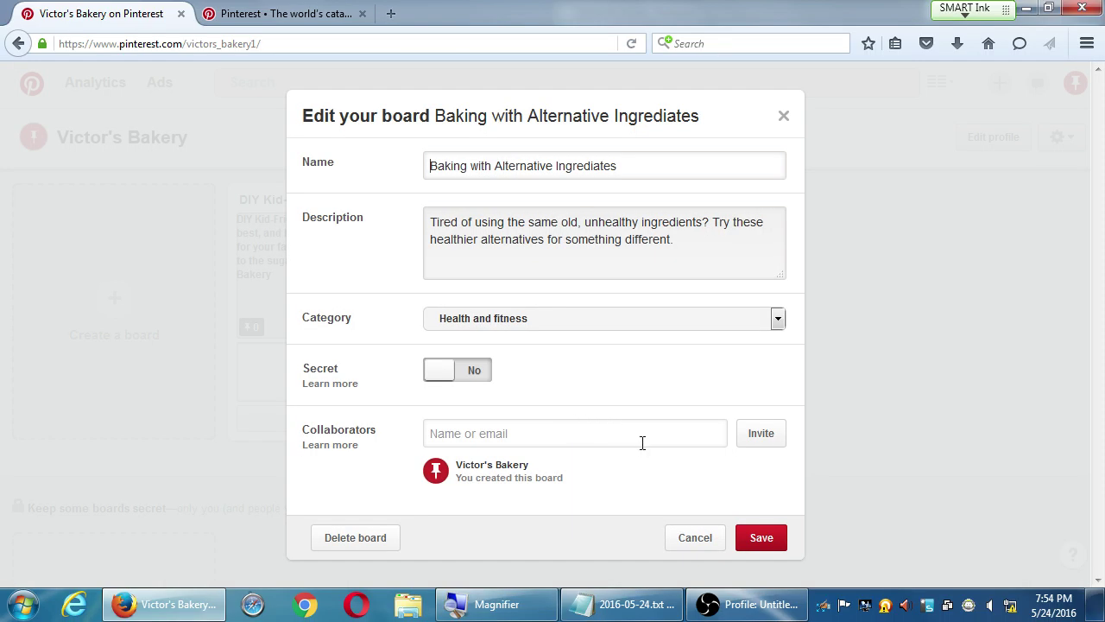
{"action": "left_click", "coordinate": [683, 539]}
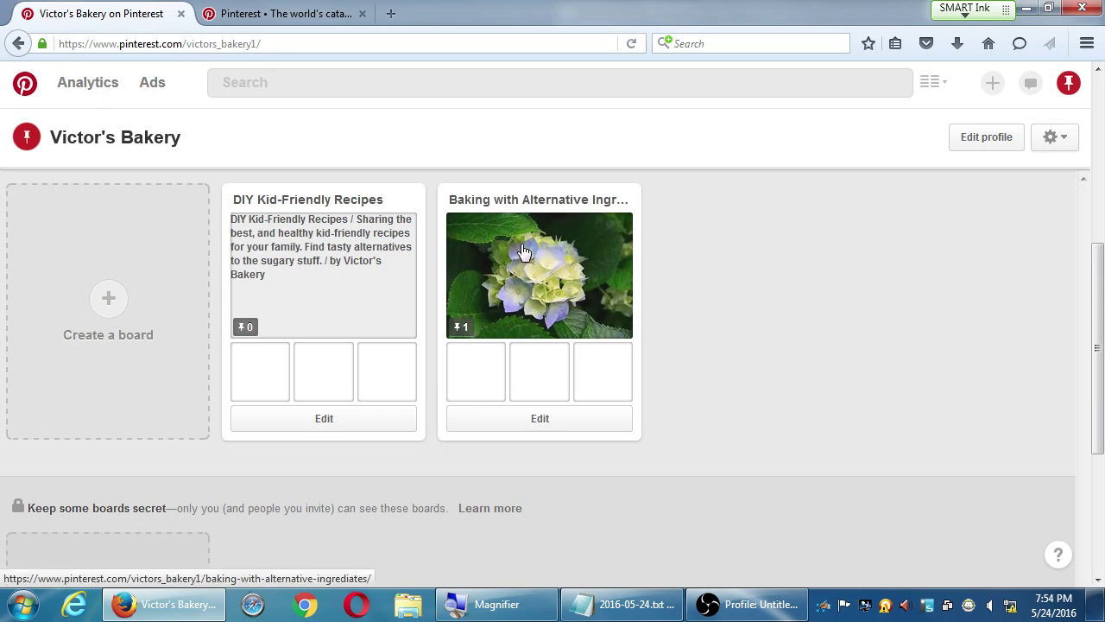
Open the Baking with Alternative Ingrediates board and examine how the hydrangea pin and its description are displayed
{"action": "left_click", "coordinate": [531, 278]}
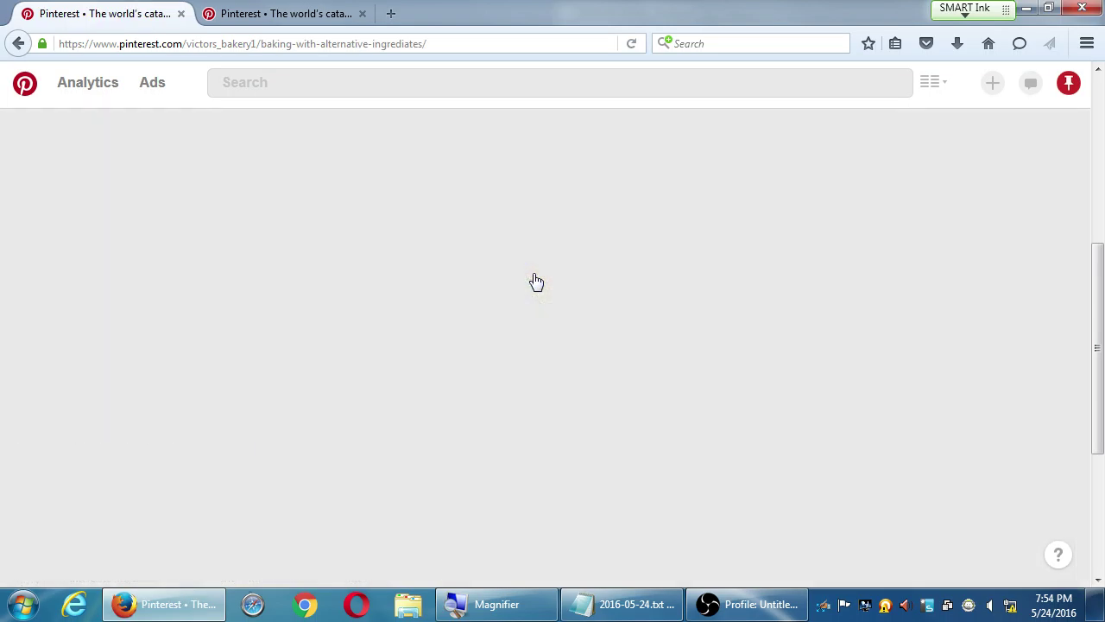
{"action": "scroll", "coordinate": [762, 399], "scroll_direction": "down", "scroll_amount": 2}
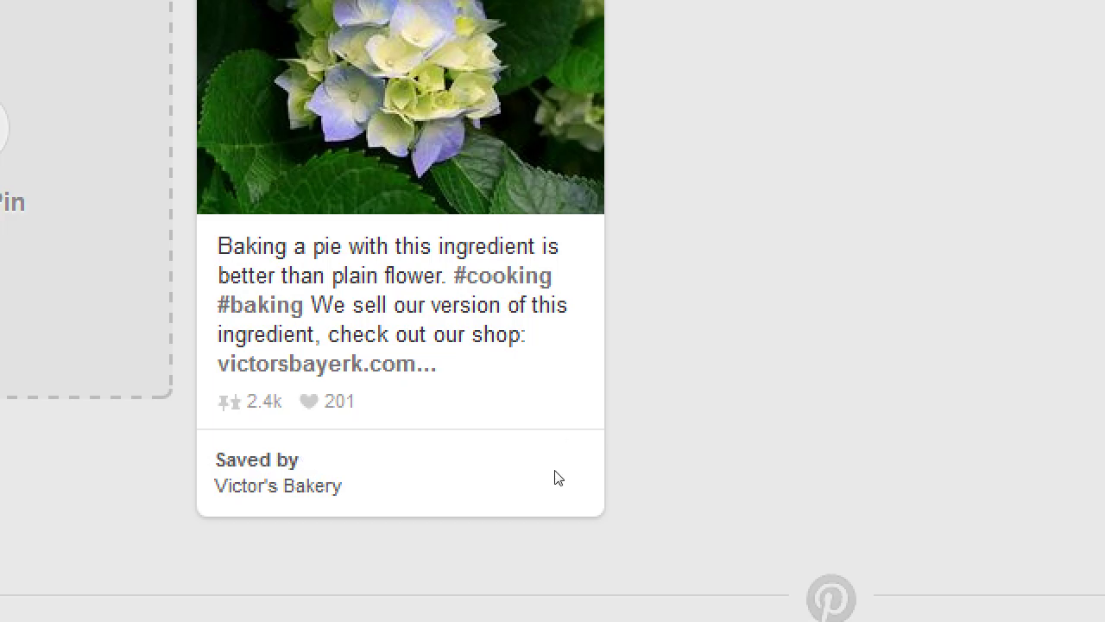
{"action": "scroll", "coordinate": [556, 475], "scroll_direction": "up", "scroll_amount": 2}
{"action": "scroll", "coordinate": [557, 475], "scroll_direction": "down", "scroll_amount": 1}
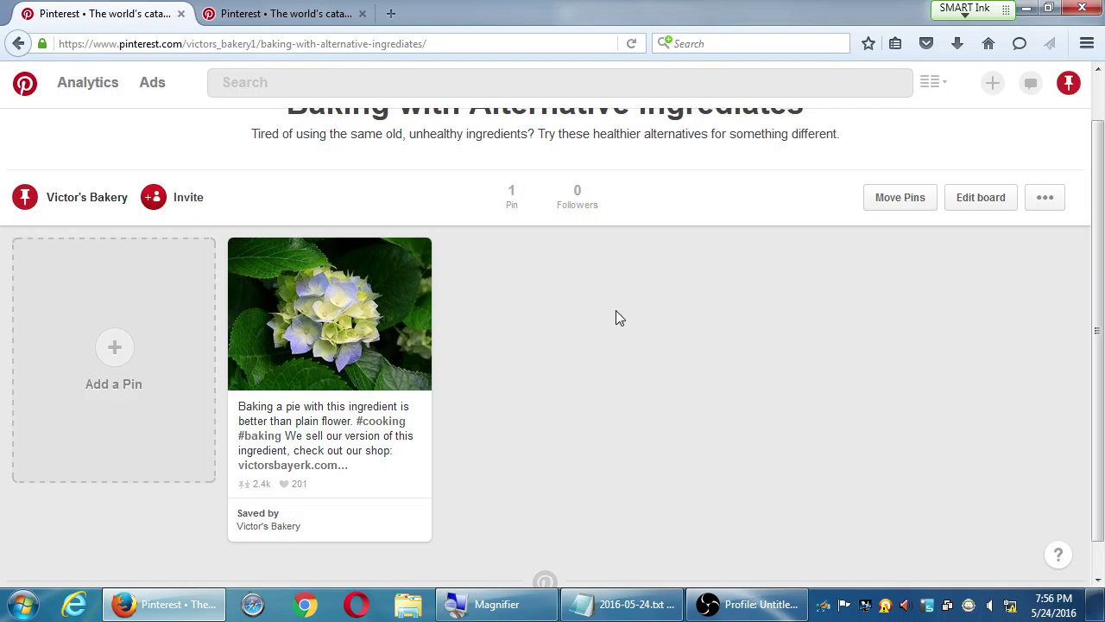
{"action": "scroll", "coordinate": [616, 310], "scroll_direction": "up", "scroll_amount": 1}
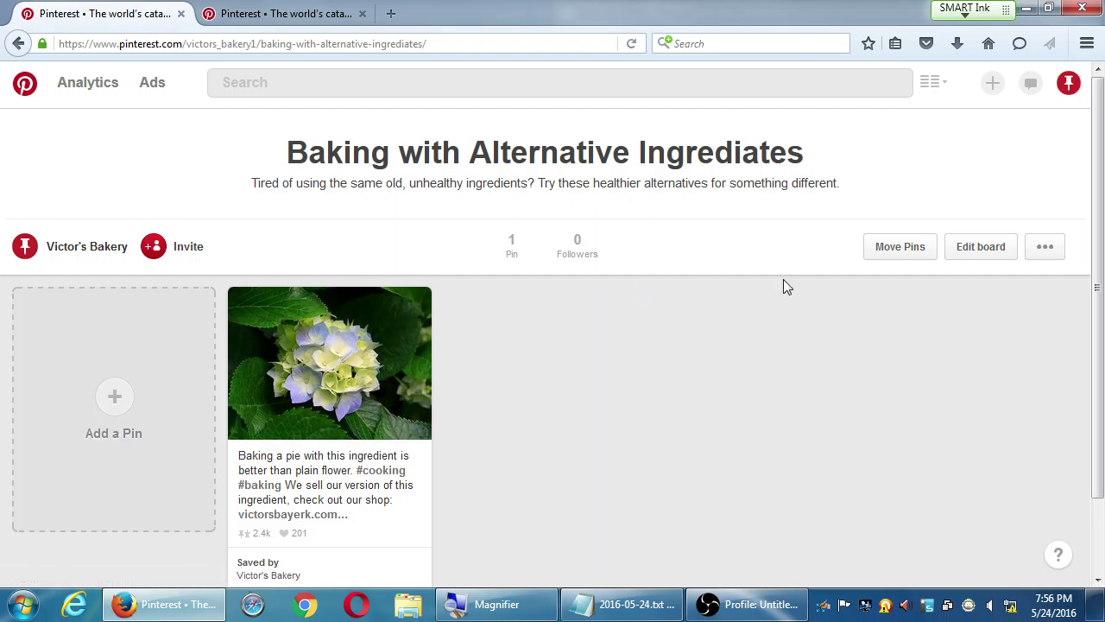
Return to the Victor's Bakery profile and reopen the Baking with Alternative Ingrediates board from there
{"action": "left_click", "coordinate": [1069, 82]}
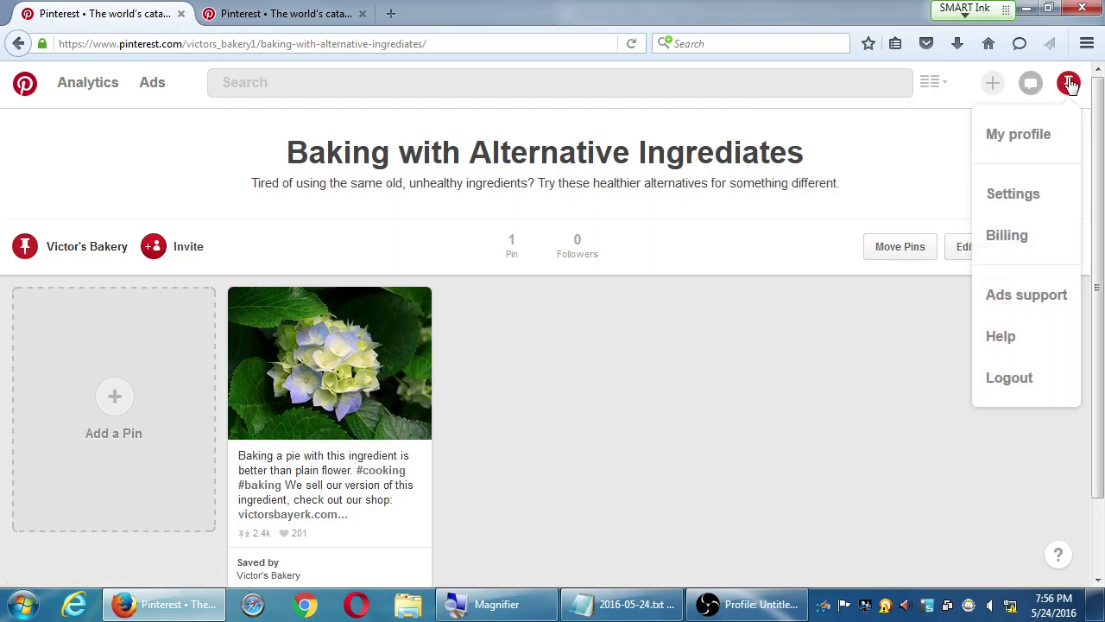
{"action": "left_click", "coordinate": [1069, 83]}
{"action": "left_click", "coordinate": [1070, 83]}
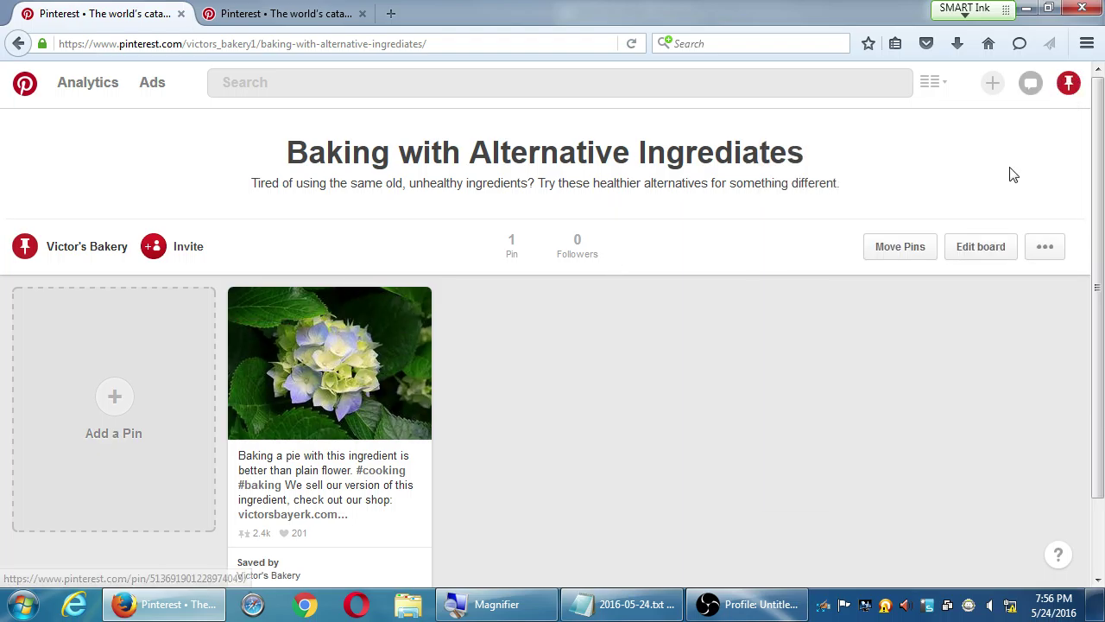
{"action": "mouse_move", "coordinate": [1055, 107]}
{"action": "left_click", "coordinate": [1048, 133]}
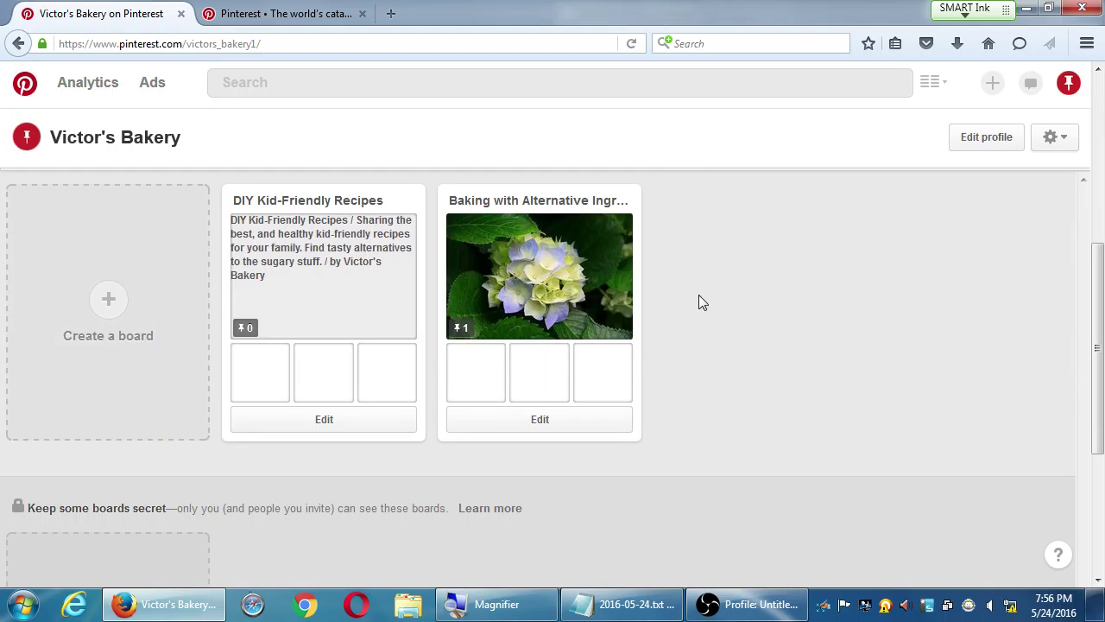
{"action": "left_click", "coordinate": [580, 268]}
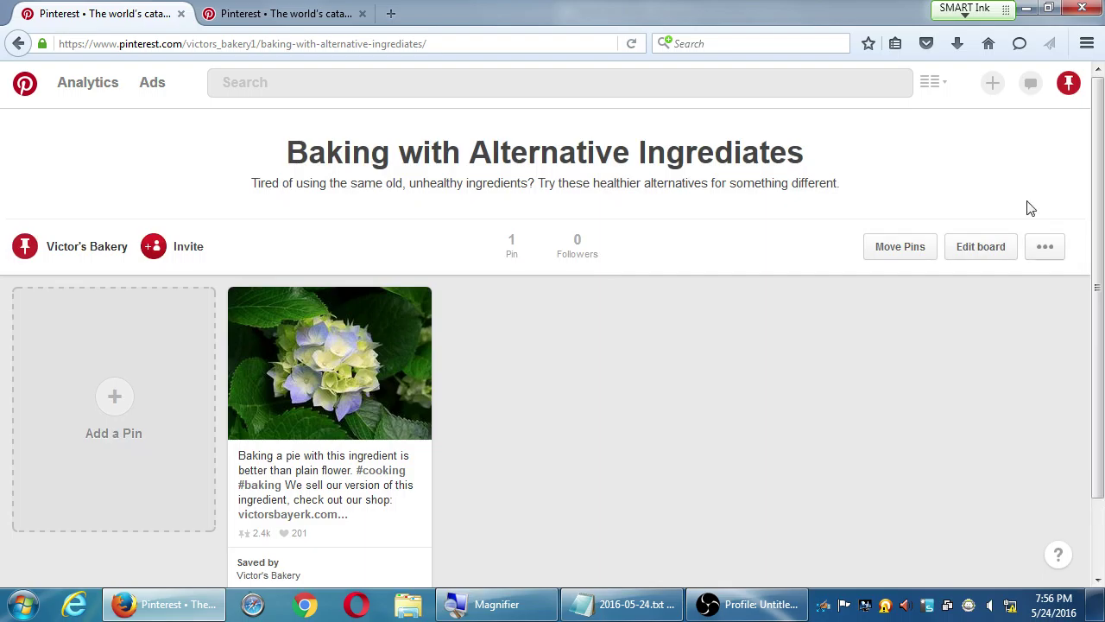
{"action": "key", "text": "alt+Left"}
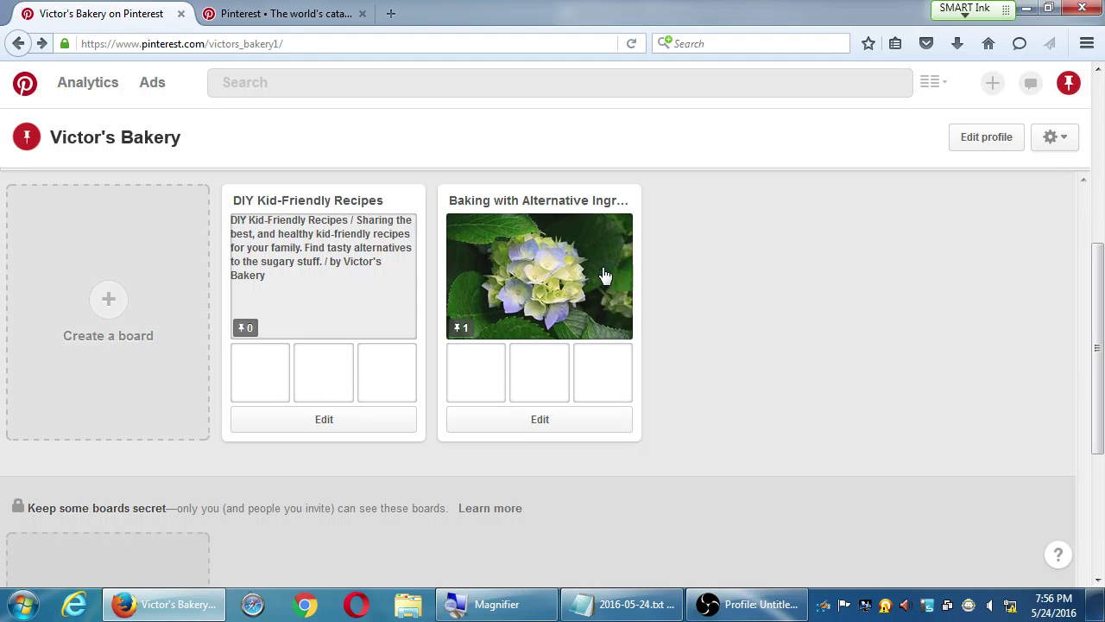
{"action": "left_click", "coordinate": [546, 268]}
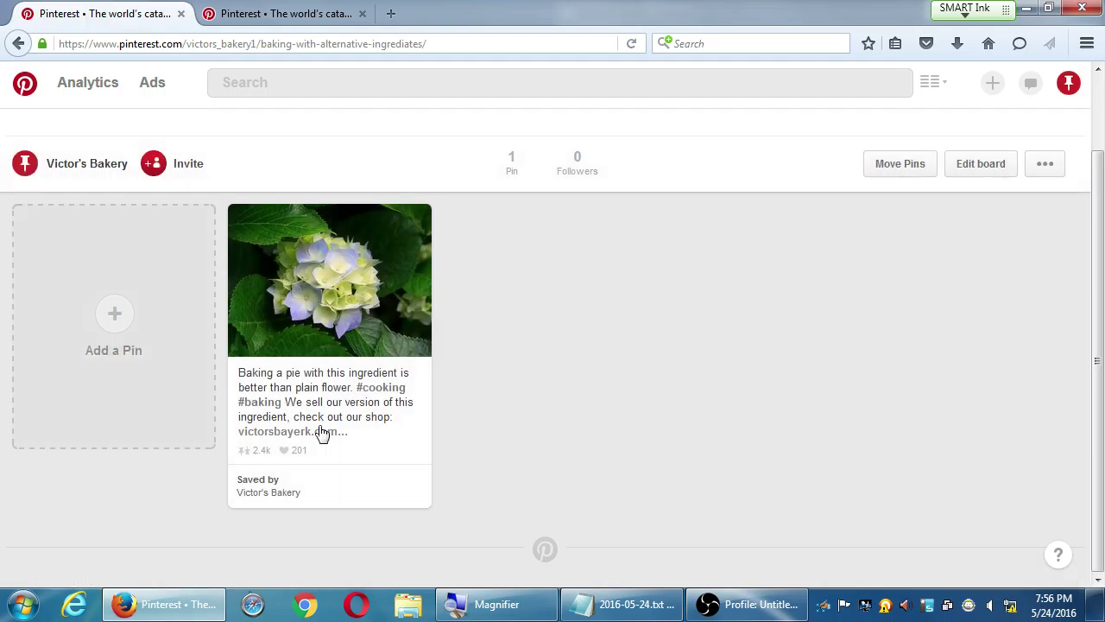
Open the Food and drink category and browse its pins
{"action": "left_click", "coordinate": [930, 83]}
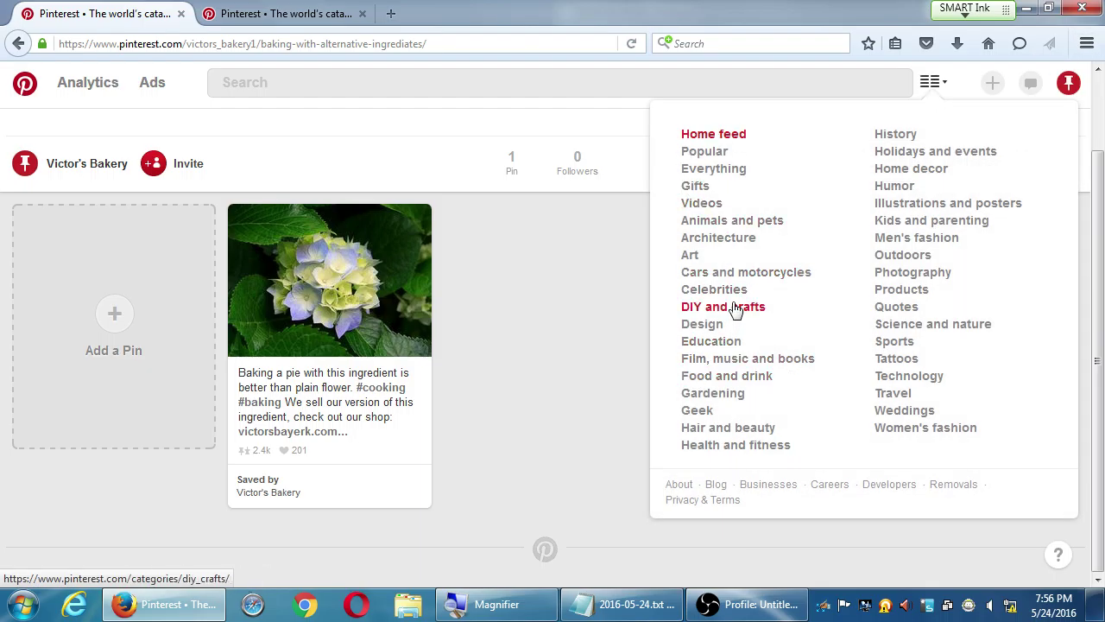
{"action": "left_click", "coordinate": [736, 377]}
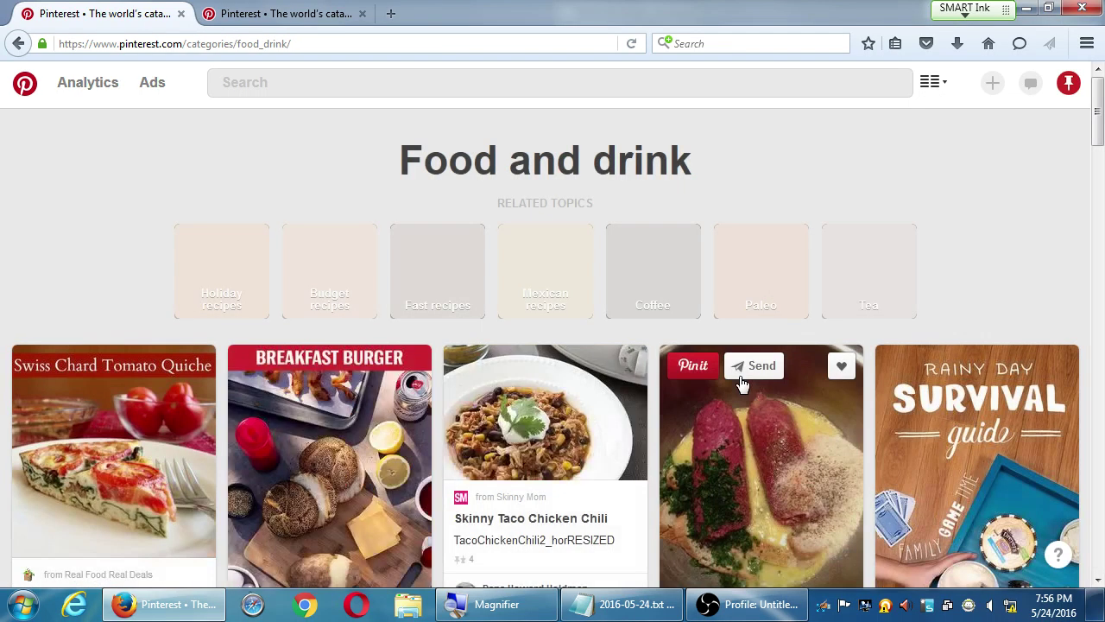
{"action": "scroll", "coordinate": [182, 430], "scroll_direction": "down", "scroll_amount": 3}
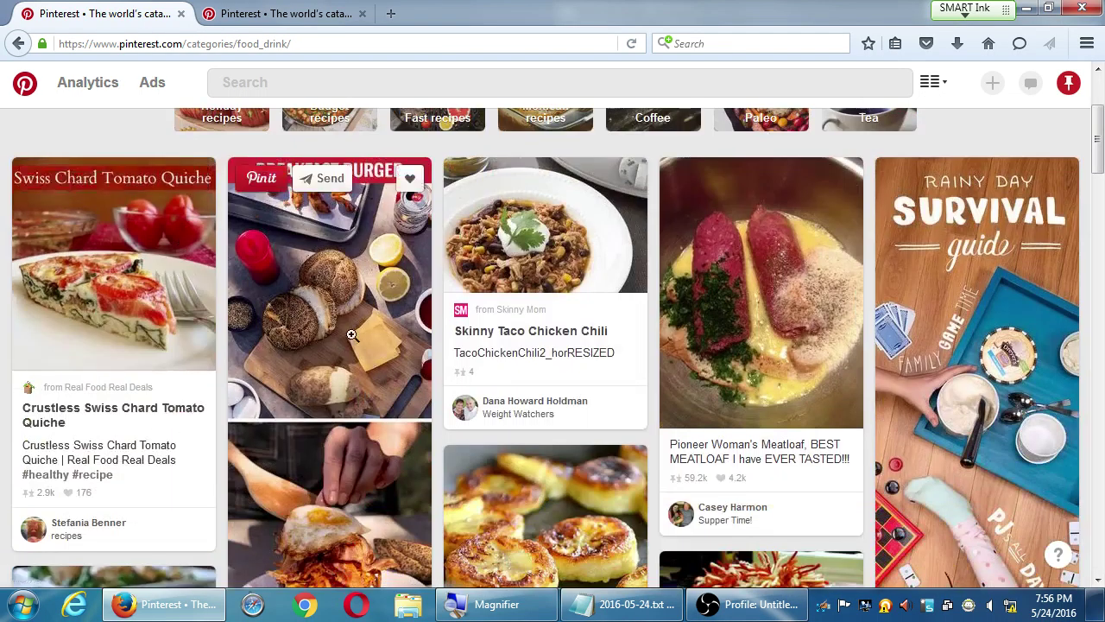
Examine the Crustless Swiss Chard Tomato Quiche pin and its board choices for repinning, leaving without saving it
{"action": "left_click", "coordinate": [126, 276]}
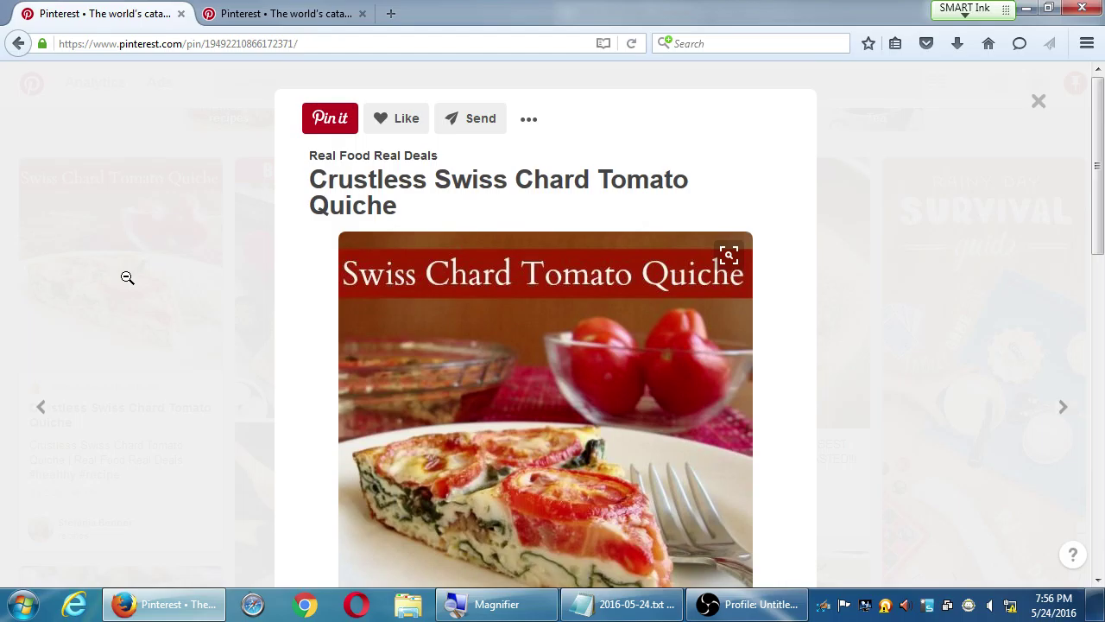
{"action": "scroll", "coordinate": [197, 447], "scroll_direction": "down", "scroll_amount": 3}
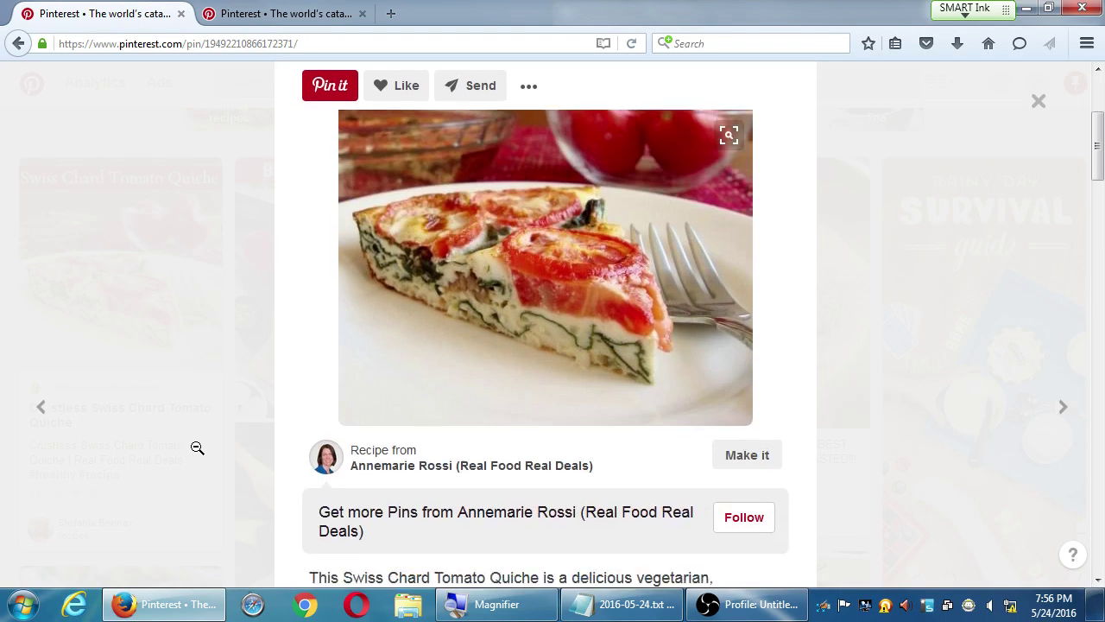
{"action": "scroll", "coordinate": [197, 448], "scroll_direction": "up", "scroll_amount": 3}
{"action": "scroll", "coordinate": [197, 448], "scroll_direction": "down", "scroll_amount": 6}
{"action": "scroll", "coordinate": [203, 444], "scroll_direction": "up", "scroll_amount": 2}
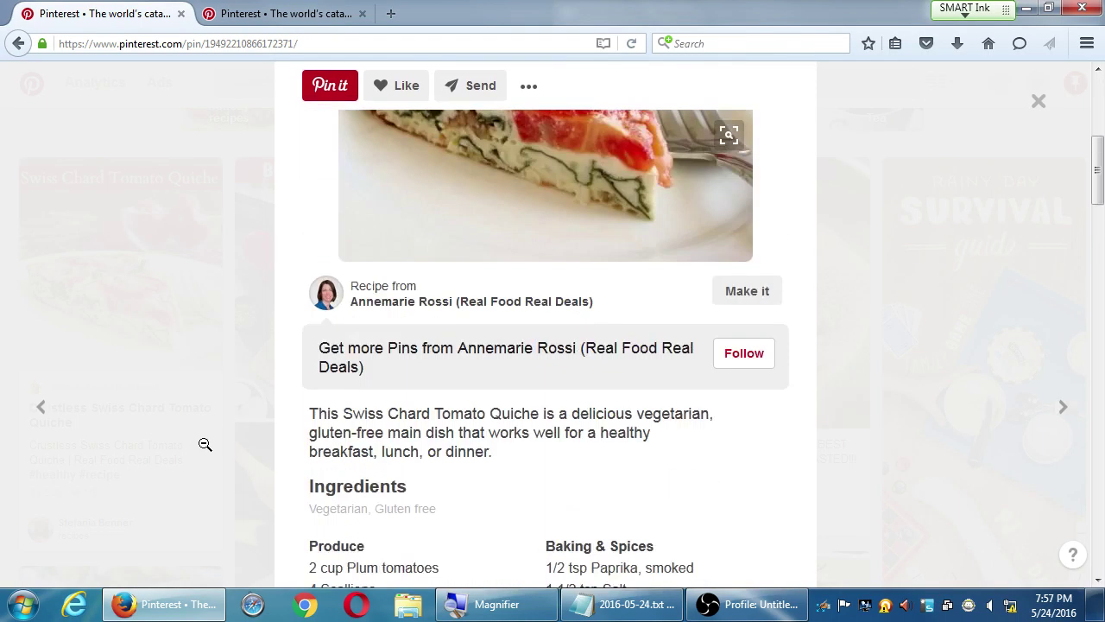
{"action": "scroll", "coordinate": [204, 444], "scroll_direction": "up", "scroll_amount": 5}
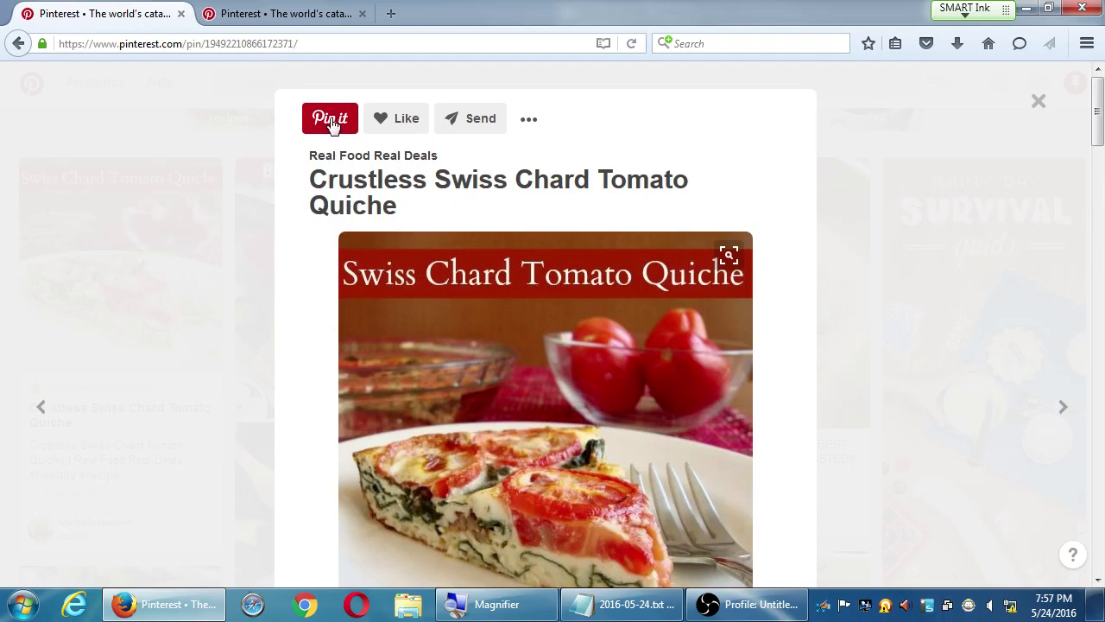
{"action": "left_click", "coordinate": [332, 123]}
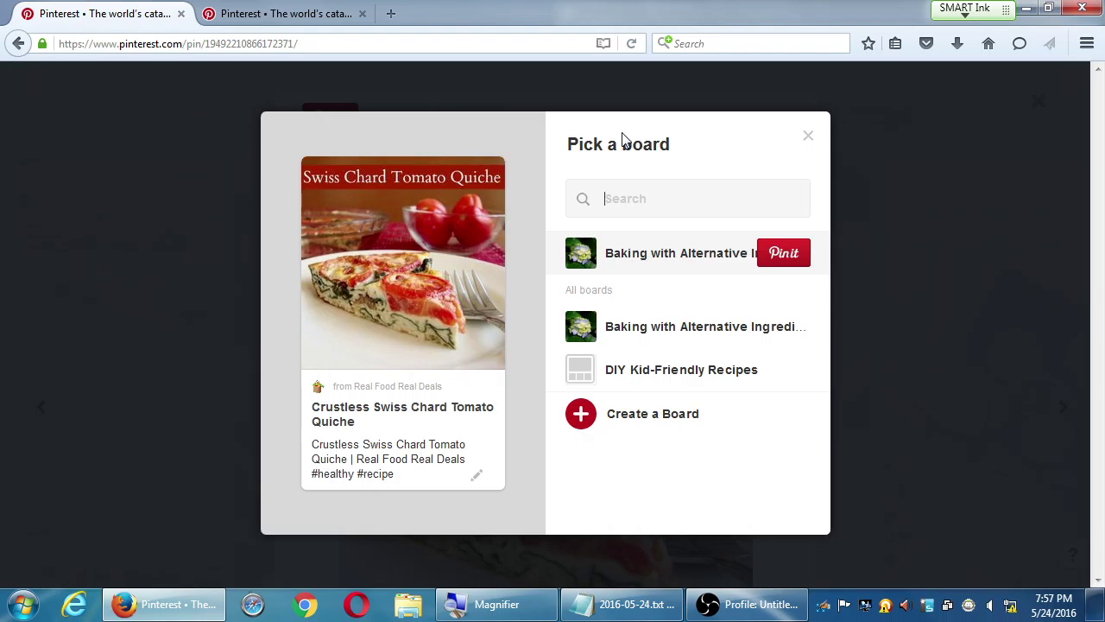
{"action": "key", "text": "Escape"}
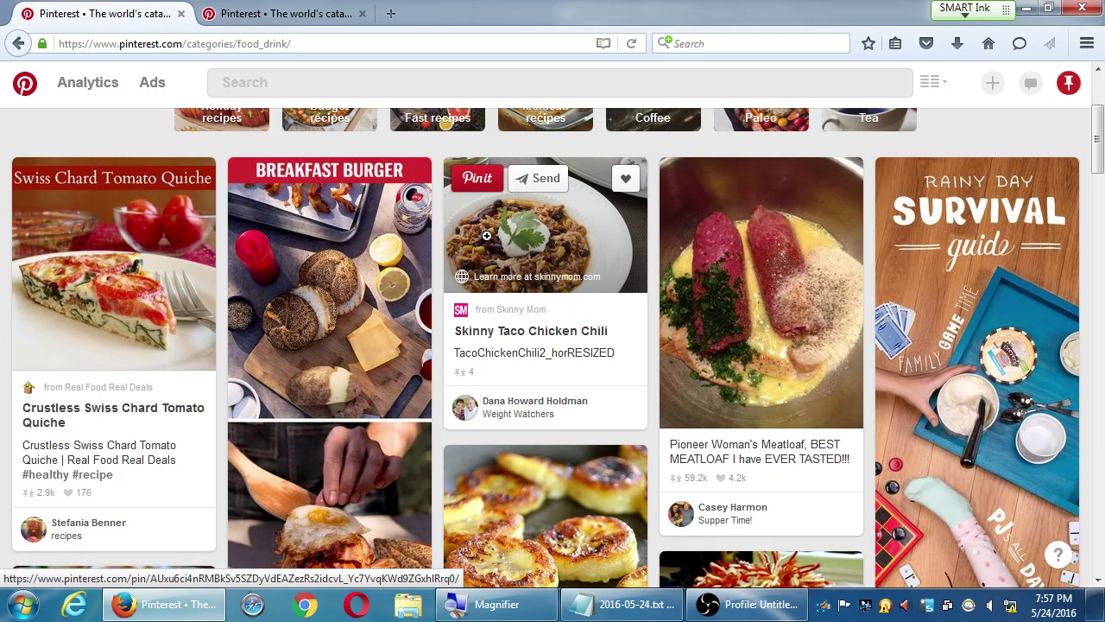
Start repinning Skinny Taco Chicken Chili and replace its description with the filler text "jfjfjfjffj"
{"action": "left_click", "coordinate": [480, 184]}
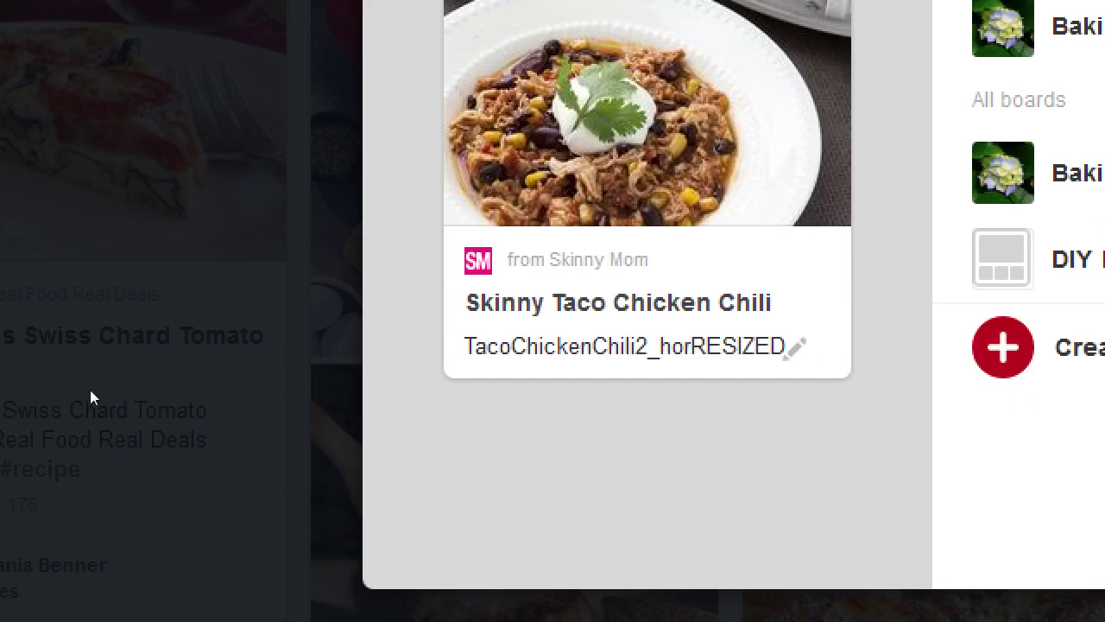
{"action": "left_click", "coordinate": [478, 421]}
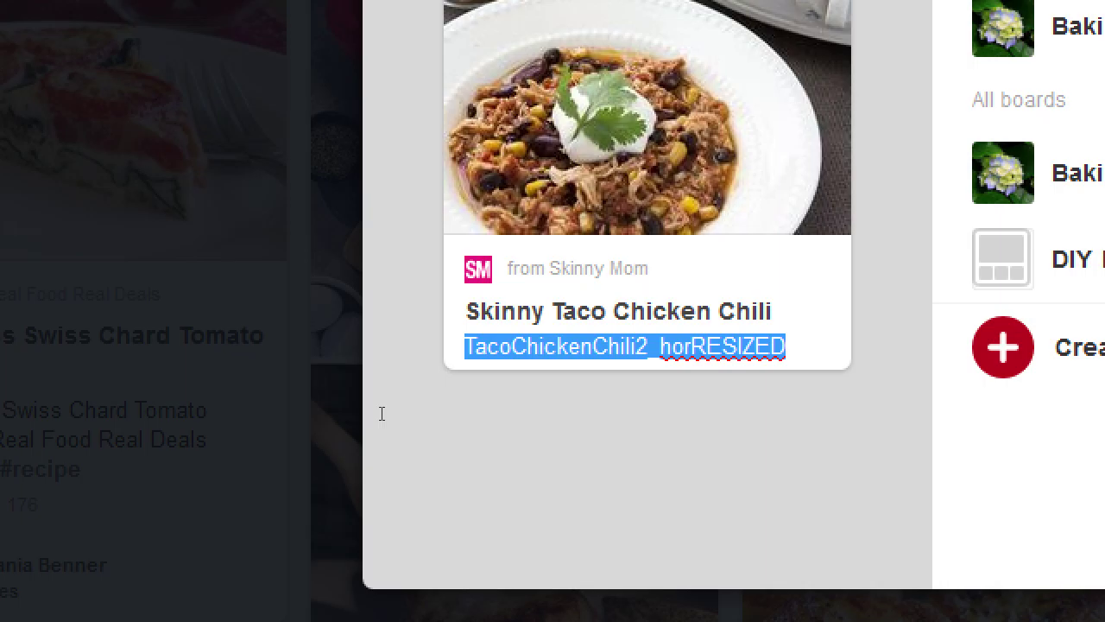
{"action": "type", "text": "jfjfjfjfj"}
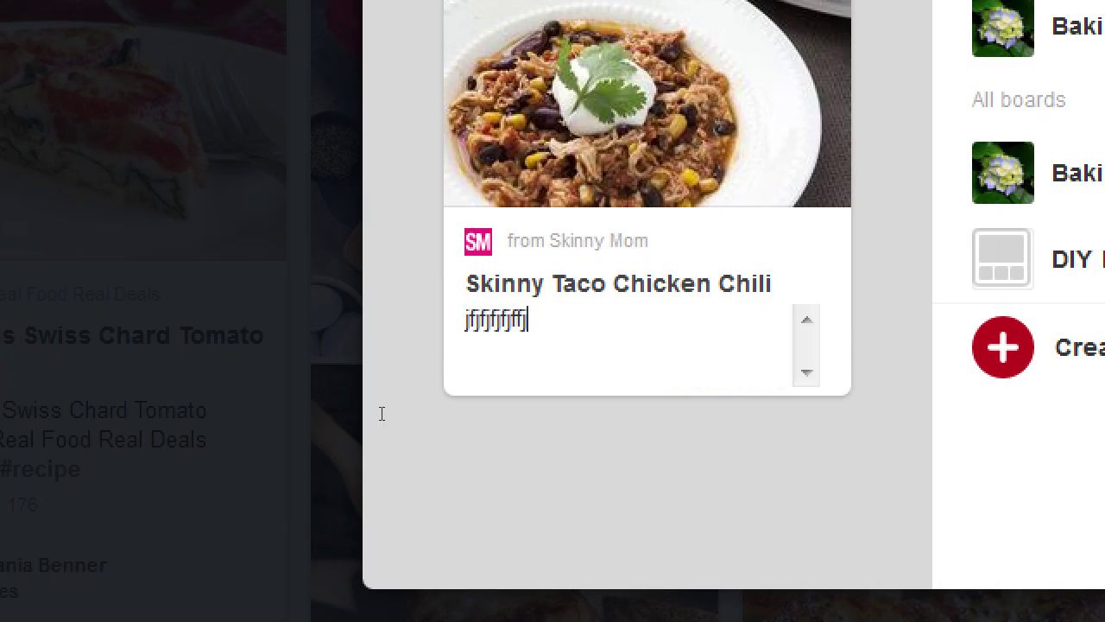
{"action": "left_click", "coordinate": [418, 385]}
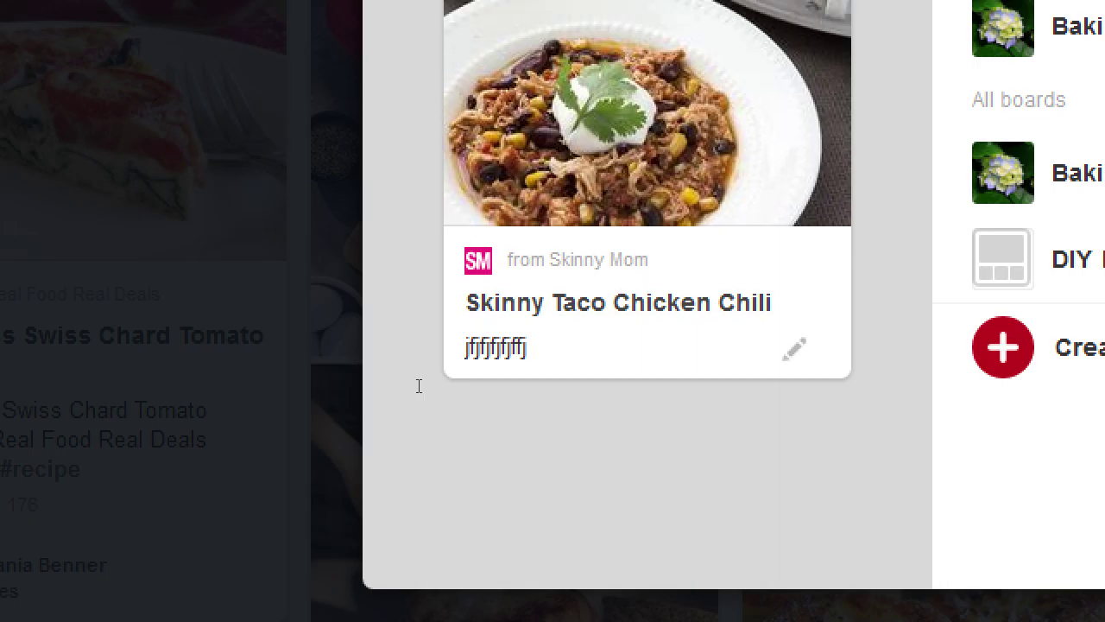